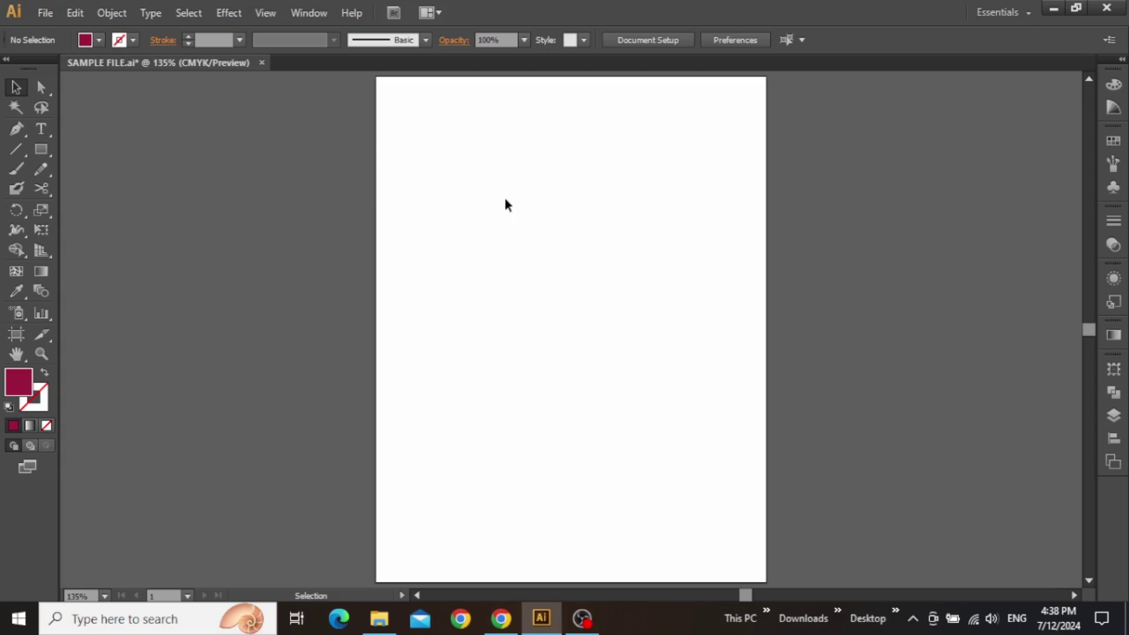
- Check the page size note above the artboard and the document's color mode options
drag(504, 186, 512, 338)
scroll(550, 148, up, 1)
drag(550, 152, 558, 398)
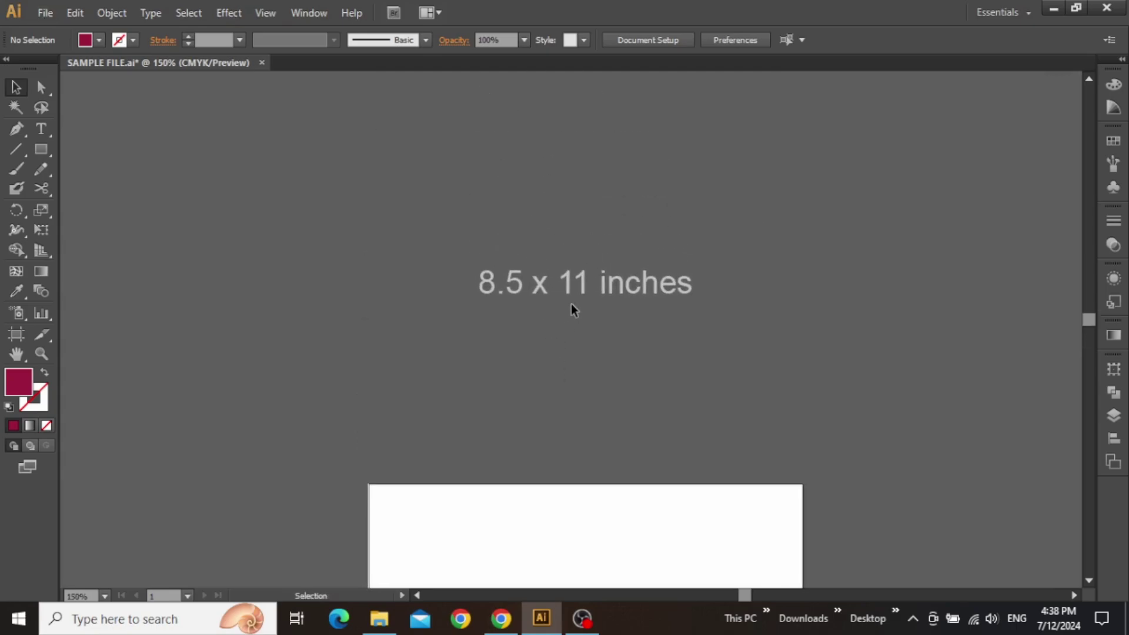
scroll(591, 279, up, 2)
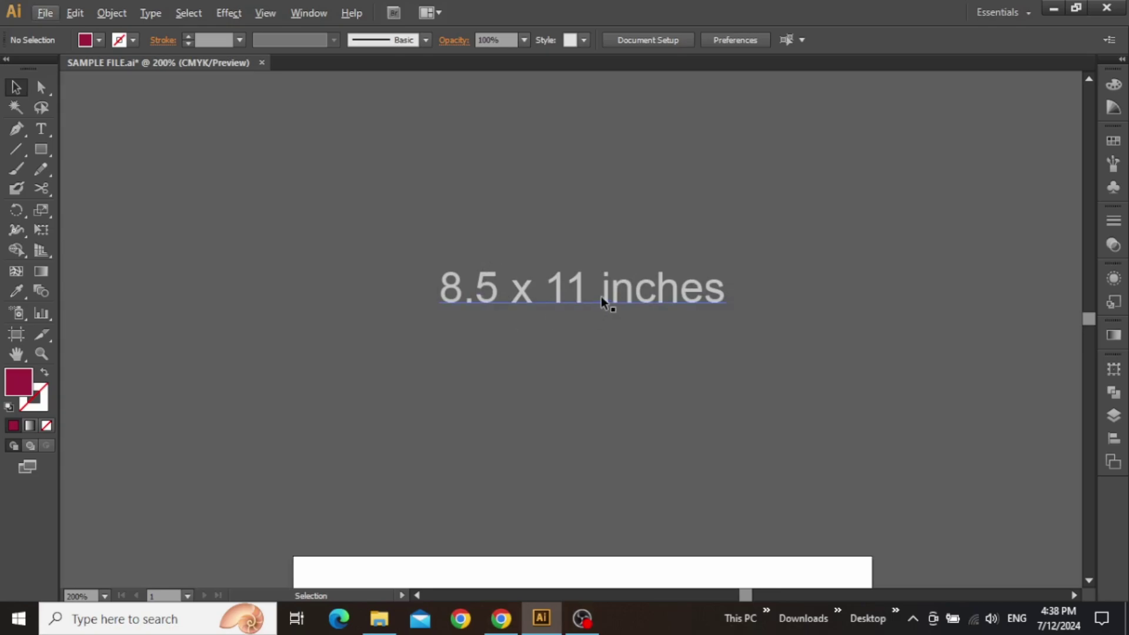
drag(600, 376, 597, 352)
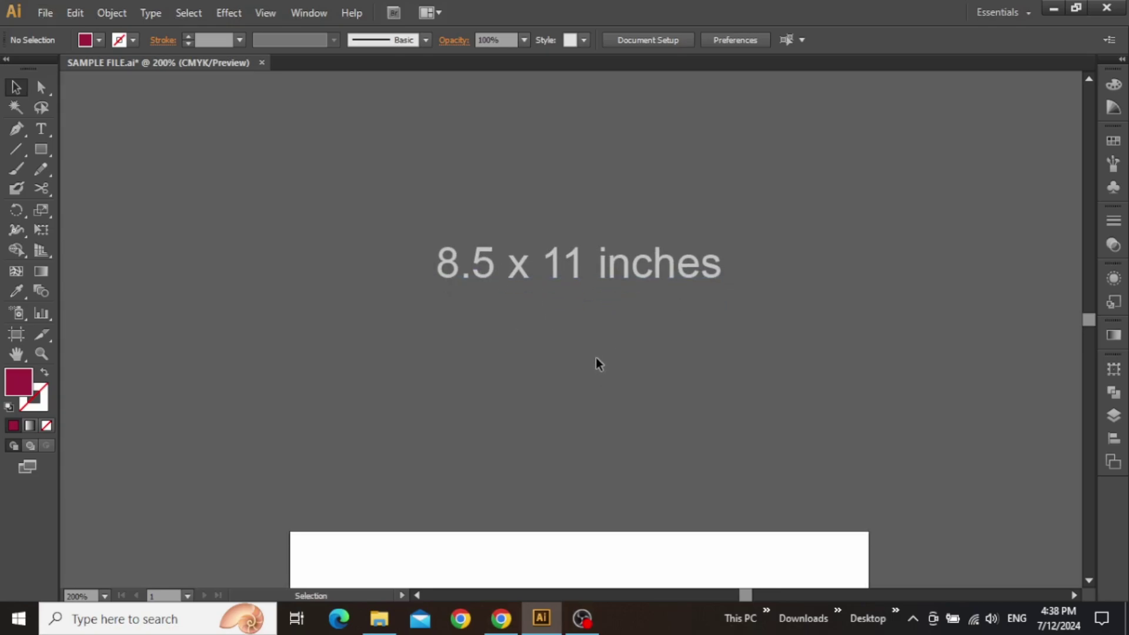
click(47, 14)
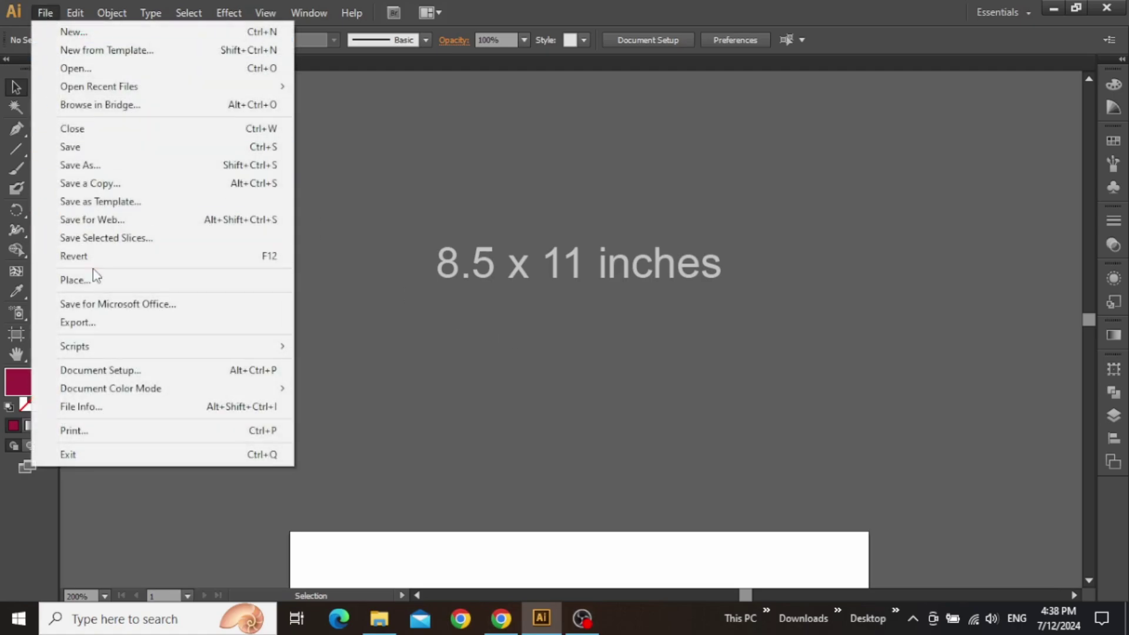
mouse_move(181, 388)
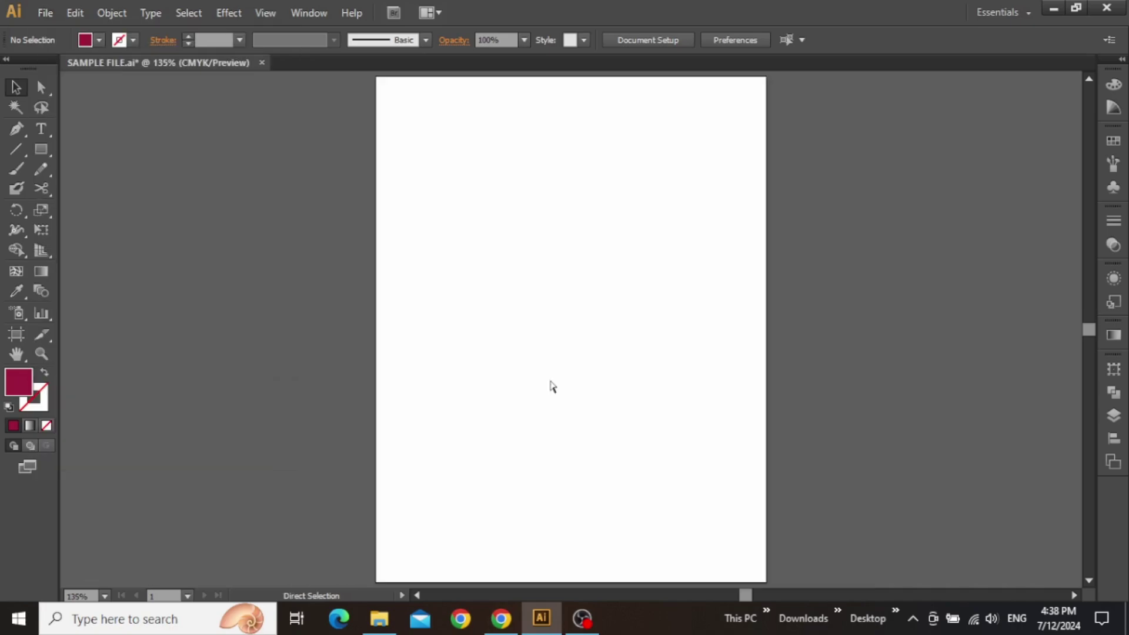
- Draw a rectangle that covers the whole artboard from corner to corner
key(ctrl+1)
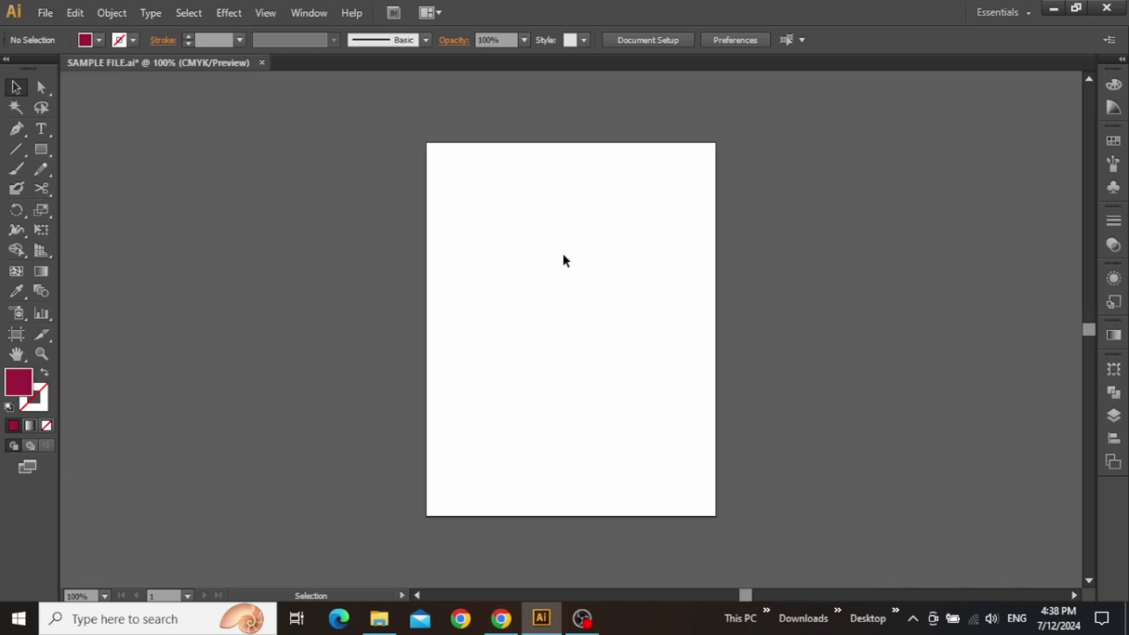
click(40, 149)
drag(428, 143, 715, 515)
key(v)
drag(590, 289, 575, 278)
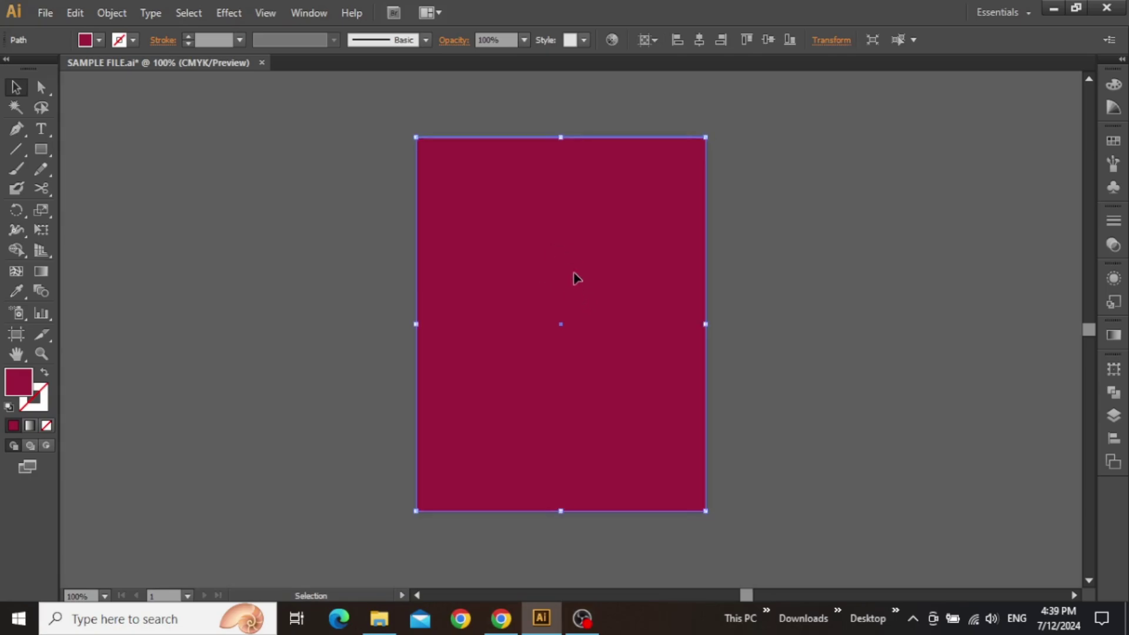
- Fill the page-sized rectangle with a radial white-to-black gradient and reverse it so black sits in the centre
key(ctrl+0)
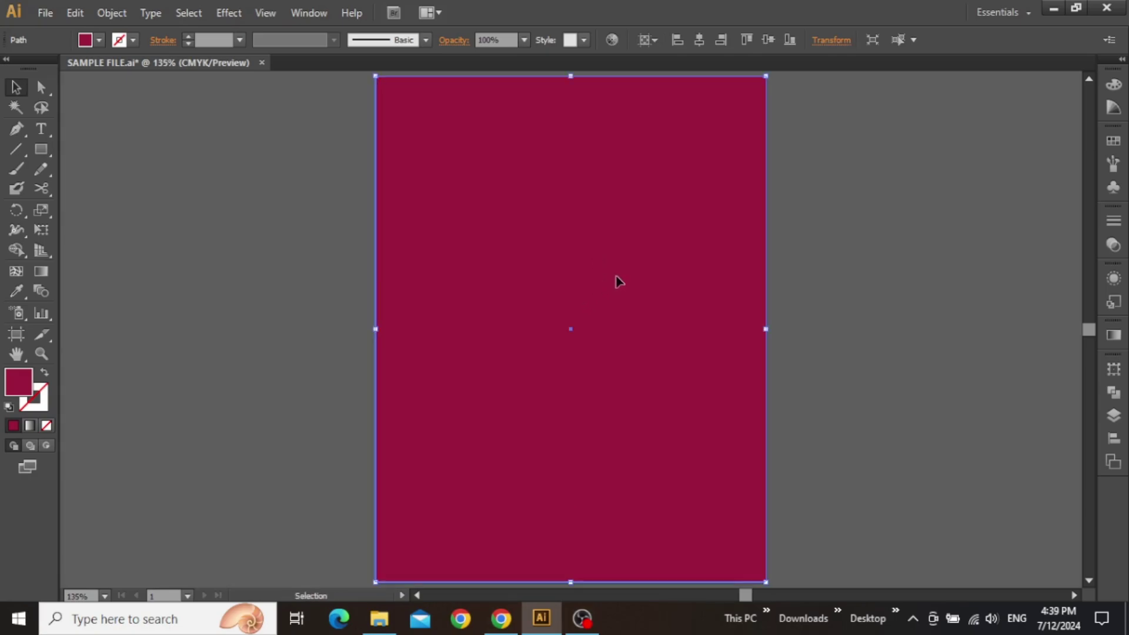
click(1114, 335)
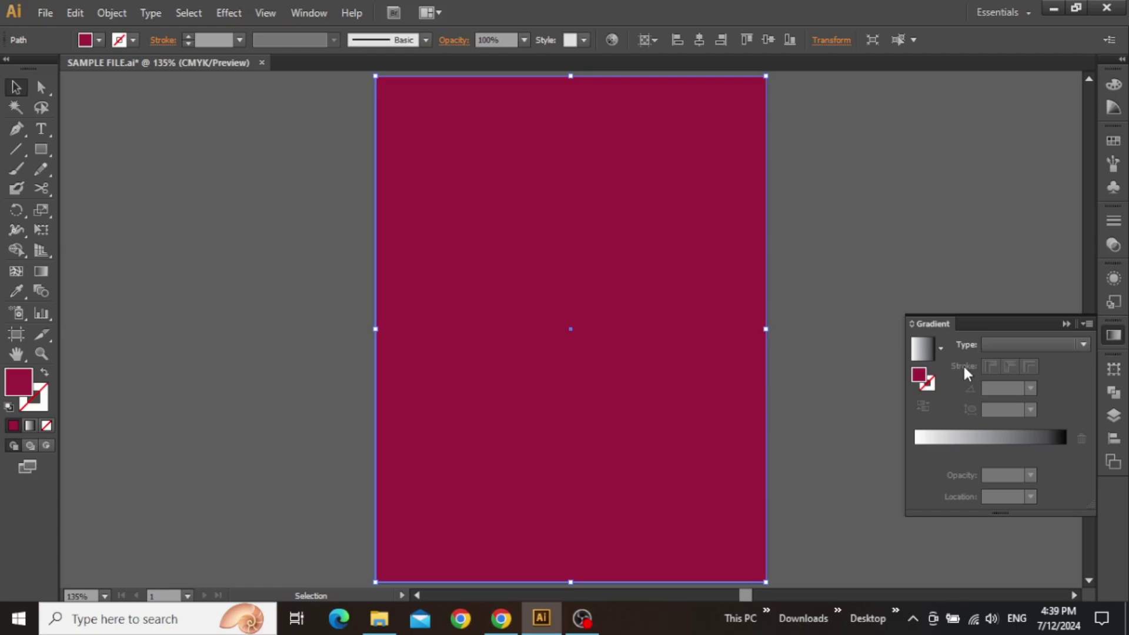
click(921, 350)
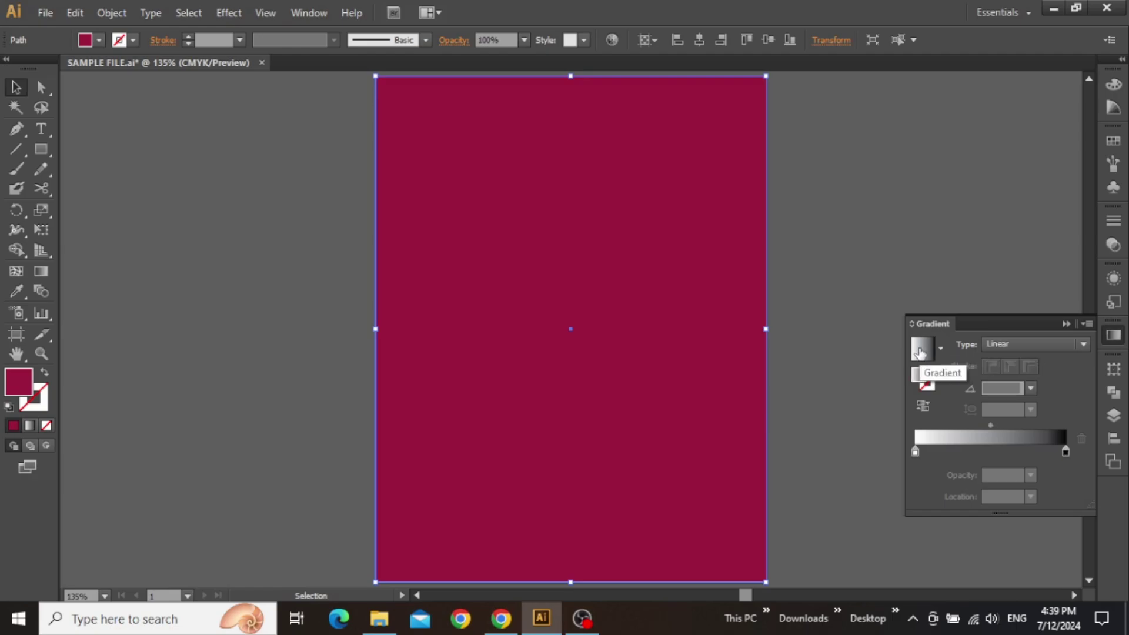
click(997, 341)
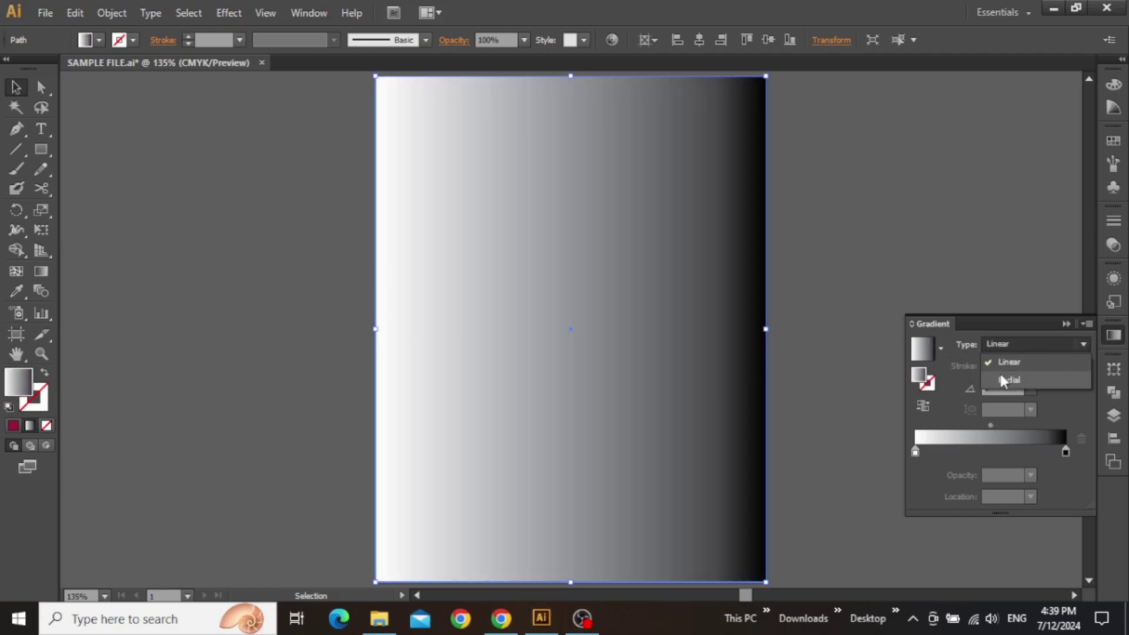
click(1000, 372)
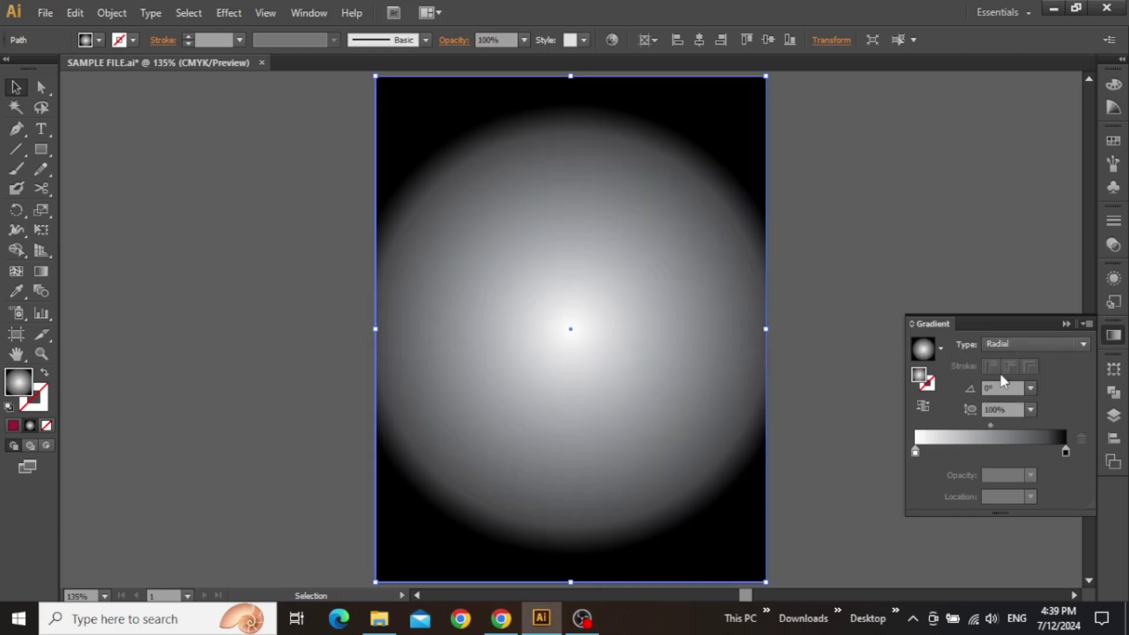
click(923, 403)
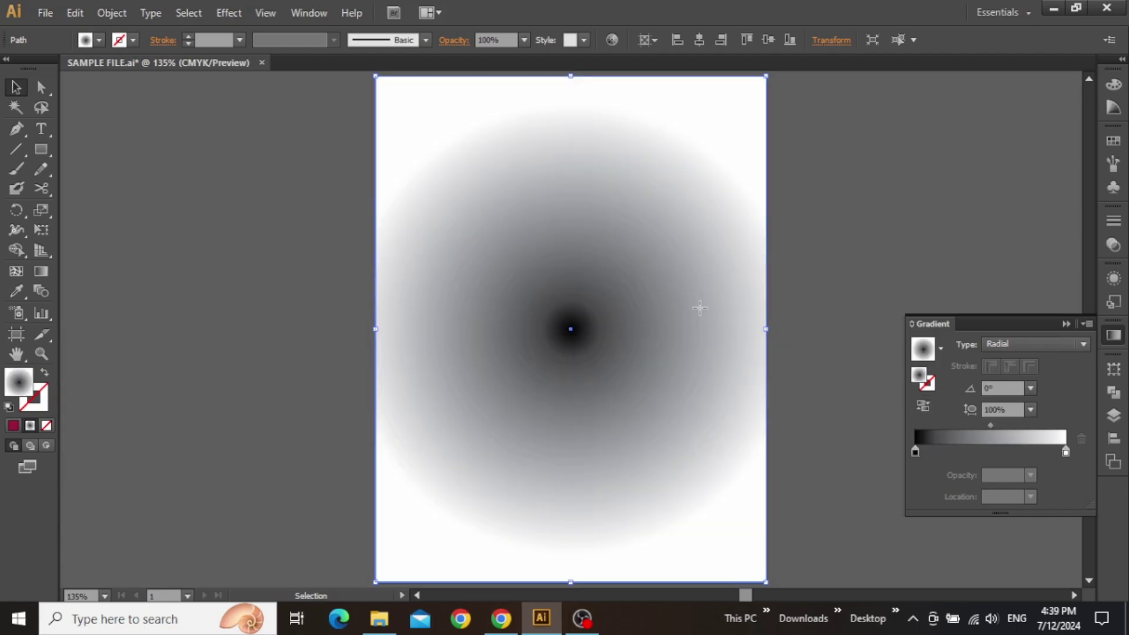
- Copy the hex code 18191B from the label below the darkest colour swatch
click(828, 261)
drag(846, 200, 667, 413)
scroll(974, 94, up, 3)
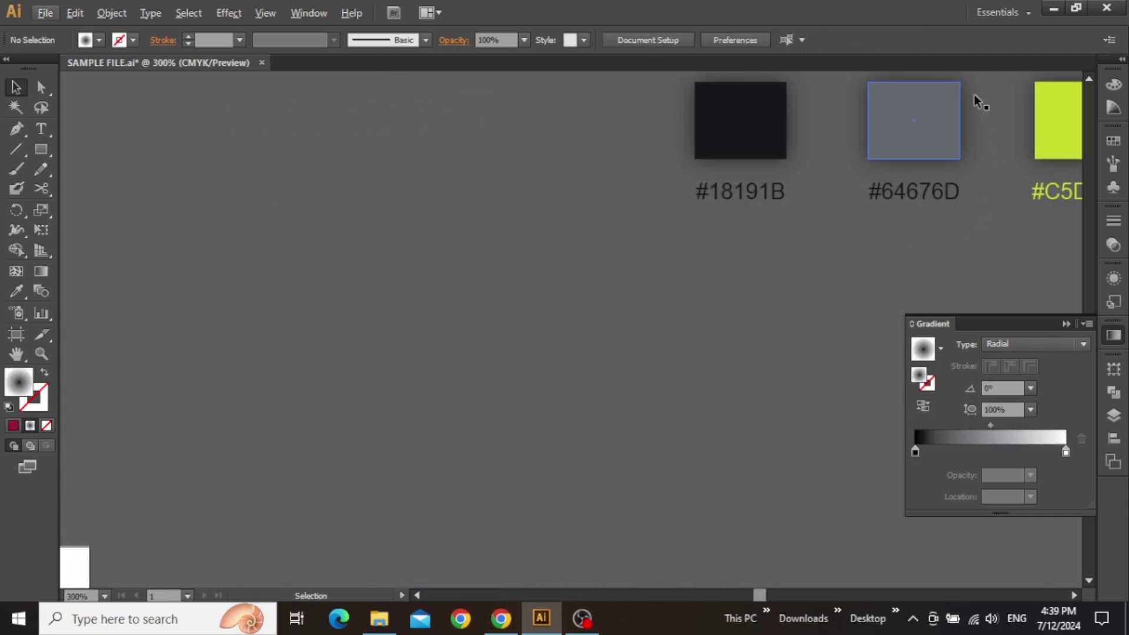
drag(868, 117, 713, 216)
scroll(642, 249, up, 2)
double_click(562, 338)
drag(462, 327, 612, 325)
key(ctrl+c)
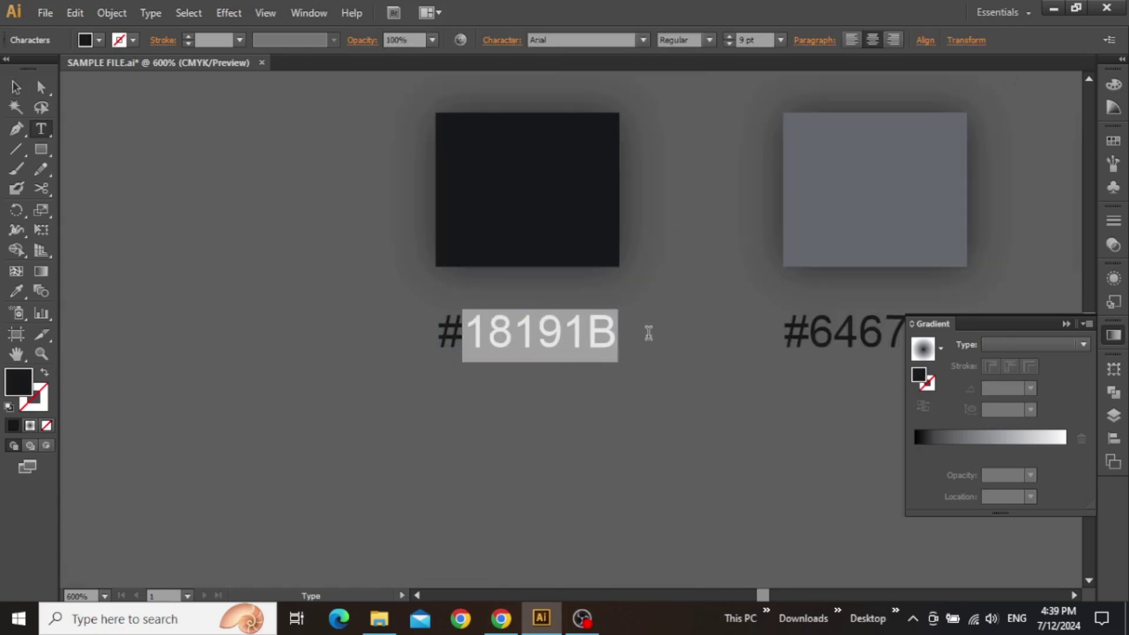
key(Escape)
click(485, 375)
- Set the outer stop of the page rectangle's radial gradient to RGB hex 18191B
scroll(485, 375, down, 4)
drag(366, 388, 762, 224)
drag(584, 444, 841, 146)
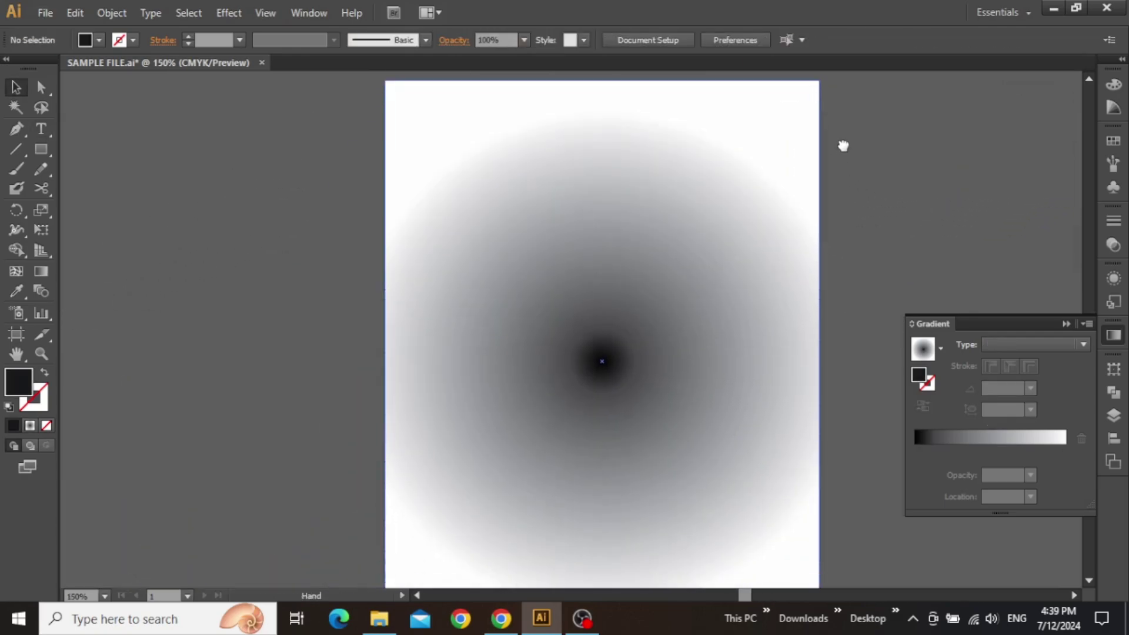
click(681, 233)
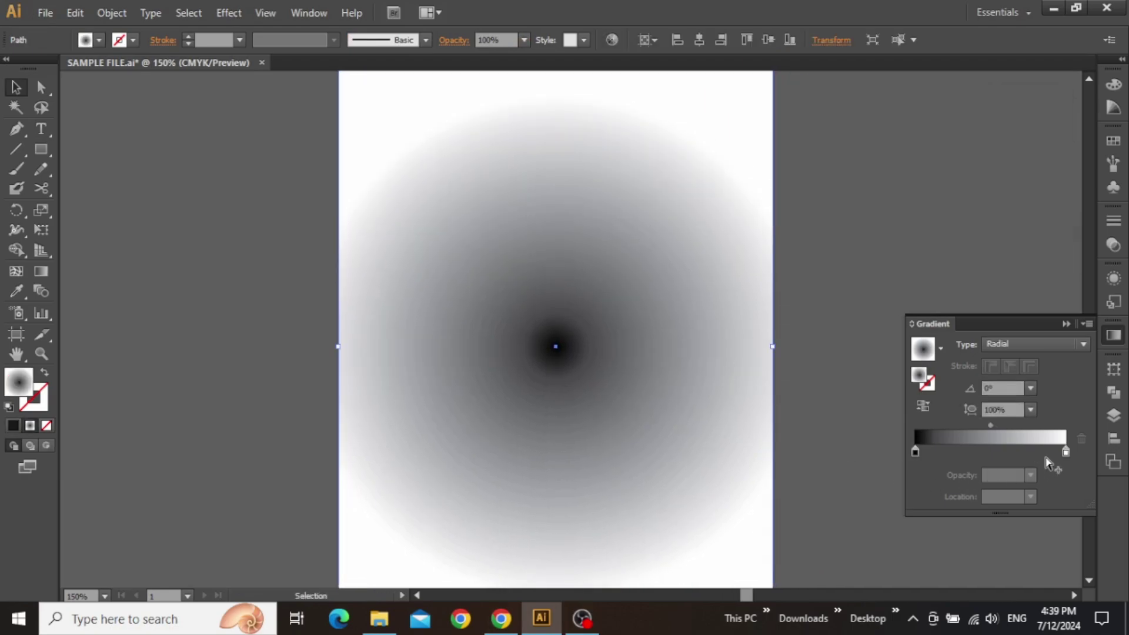
double_click(1065, 451)
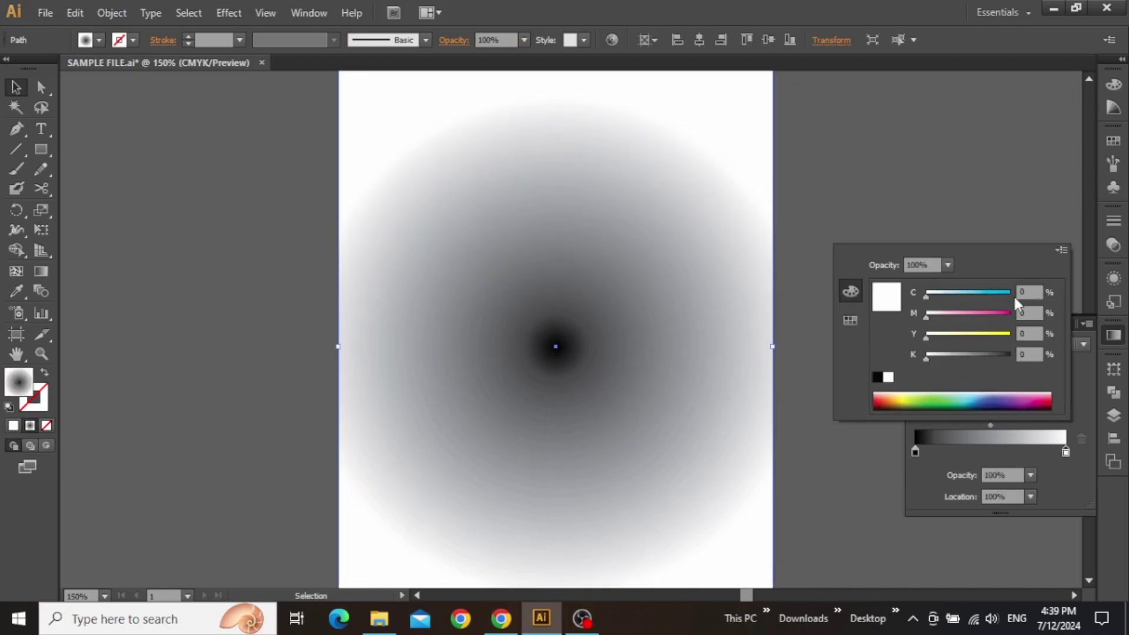
click(1061, 250)
click(1013, 272)
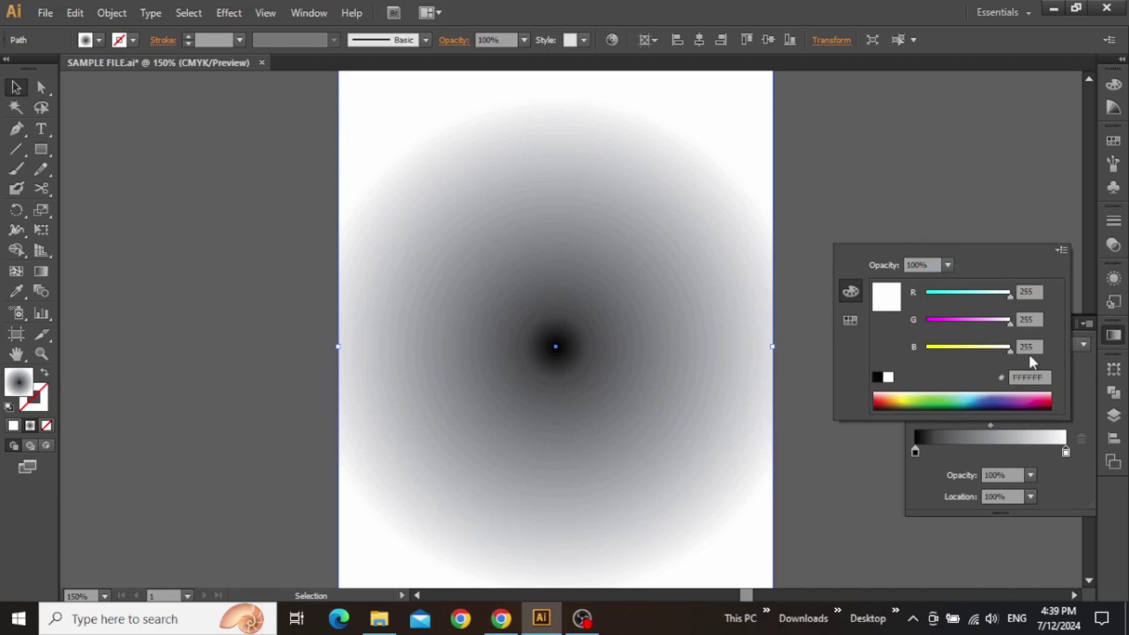
click(1034, 379)
text(000000)
key(Return)
- Copy the hex code 64676D from the label below the grey colour swatch
drag(848, 198, 798, 295)
drag(1030, 116, 746, 330)
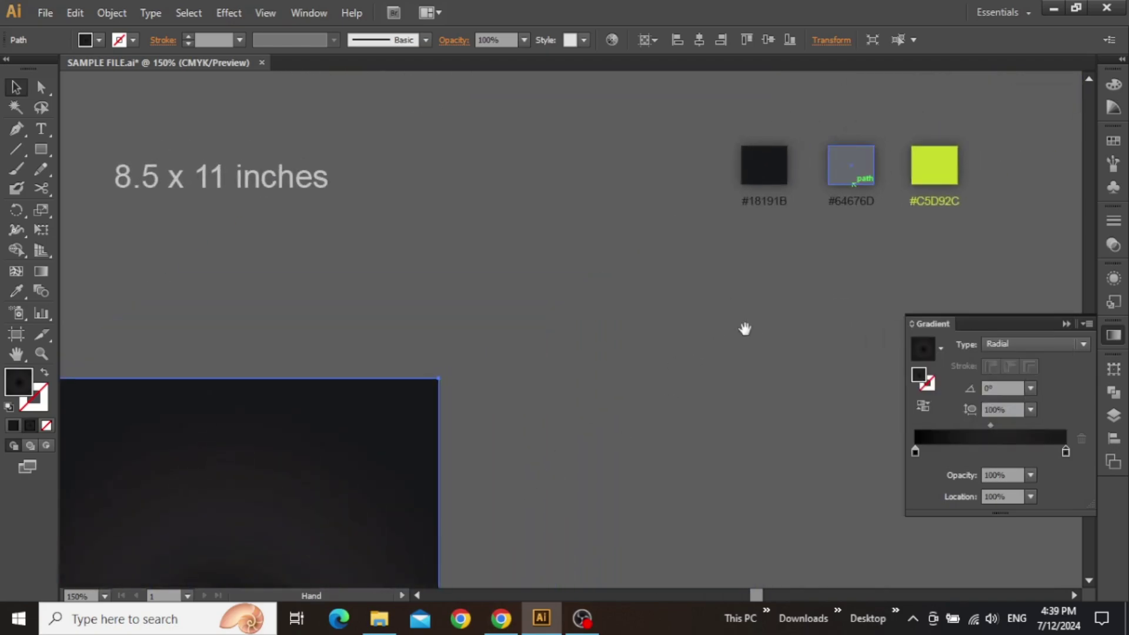
scroll(859, 191, up, 4)
drag(860, 191, 650, 253)
double_click(619, 300)
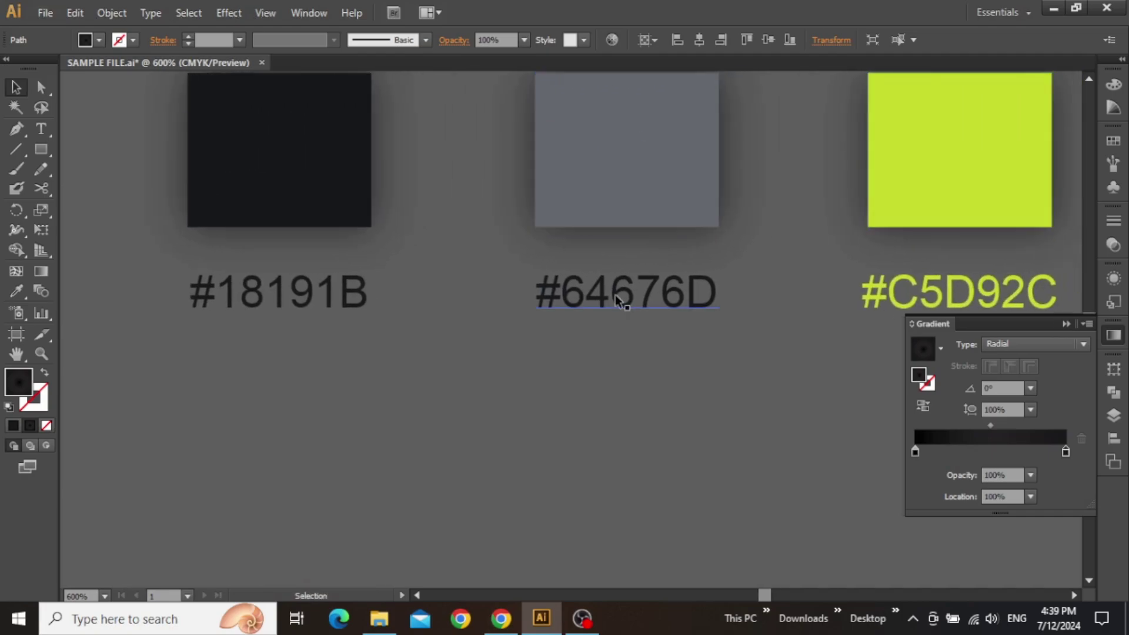
drag(563, 287, 718, 293)
key(Escape)
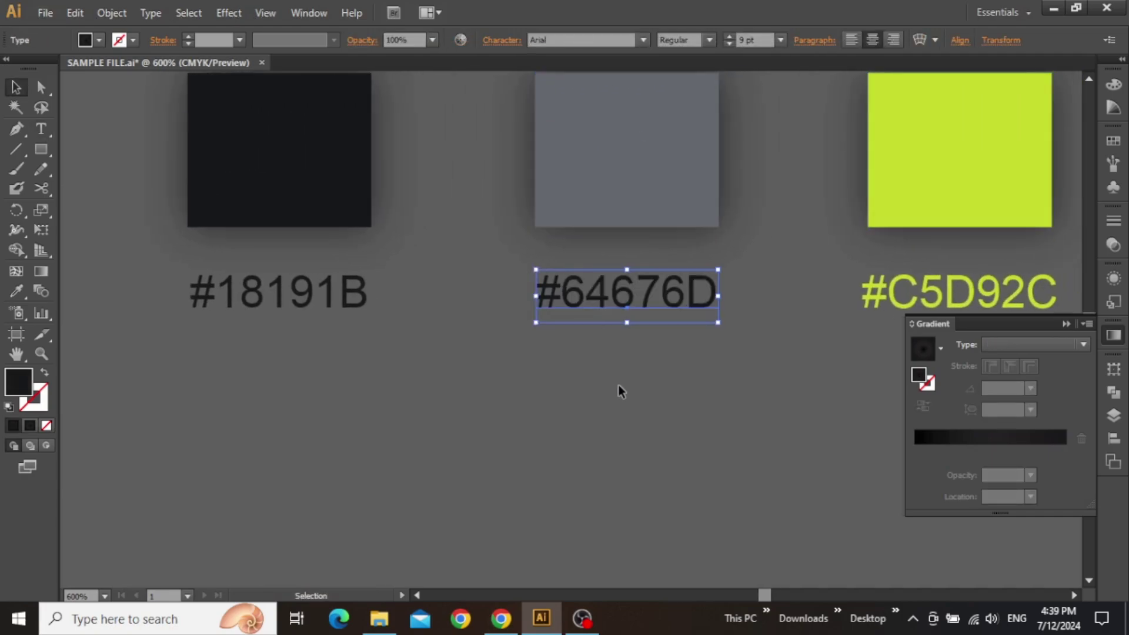
click(620, 385)
- Set the inner stop of the background rectangle's gradient to RGB hex 64676D
scroll(620, 386, down, 4)
drag(379, 423, 843, 144)
drag(653, 420, 725, 204)
click(579, 283)
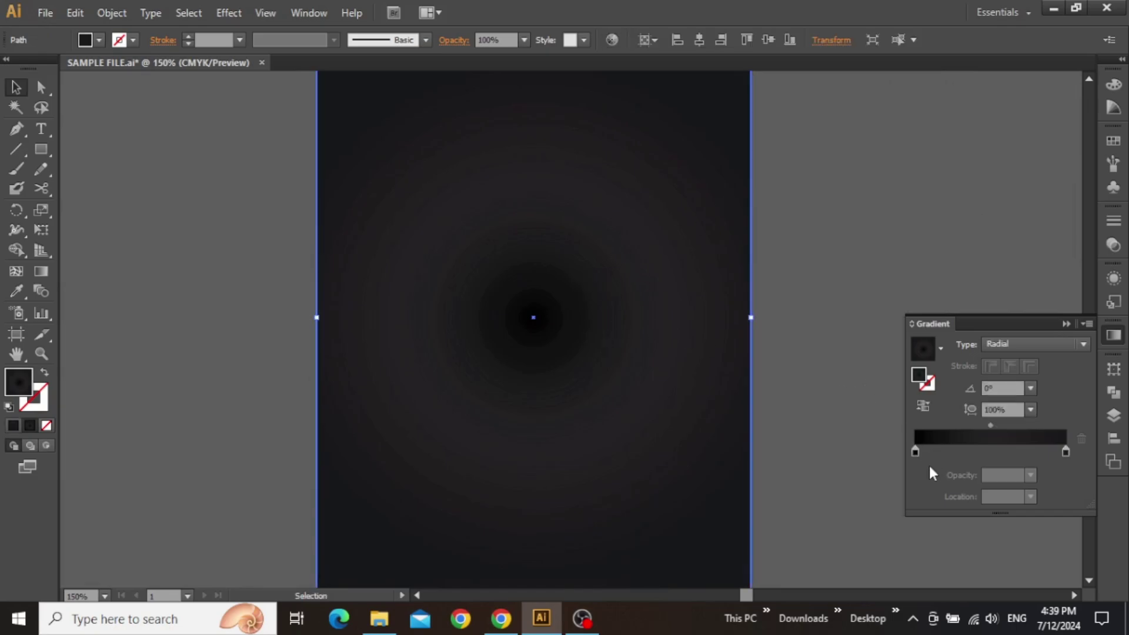
double_click(914, 450)
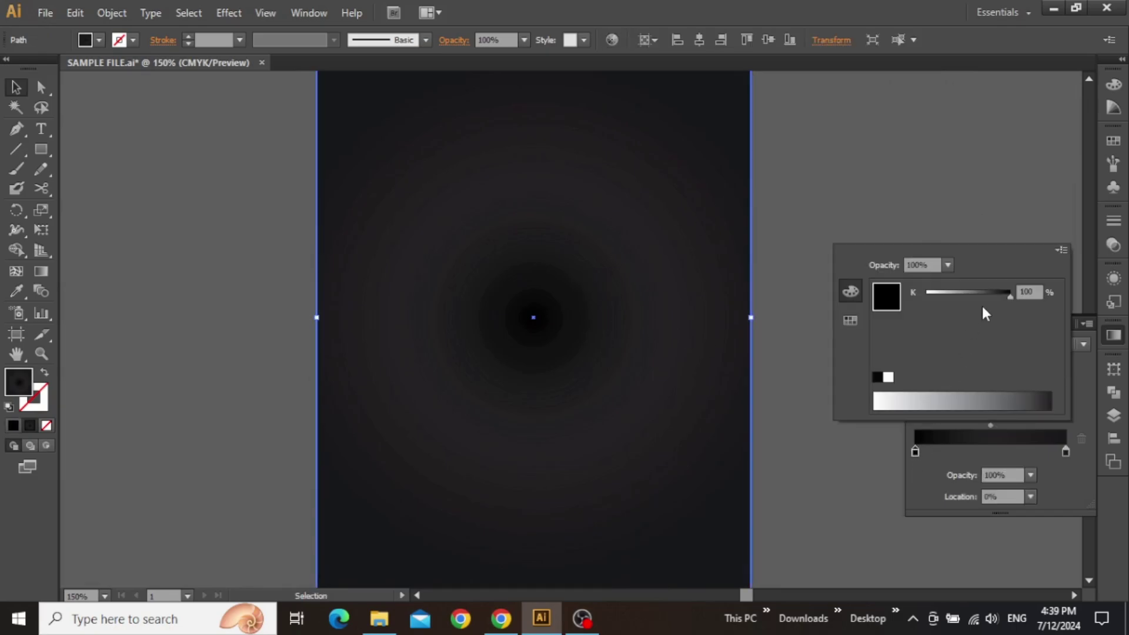
click(1061, 251)
click(997, 270)
click(1025, 378)
double_click(1025, 378)
key(ctrl+v)
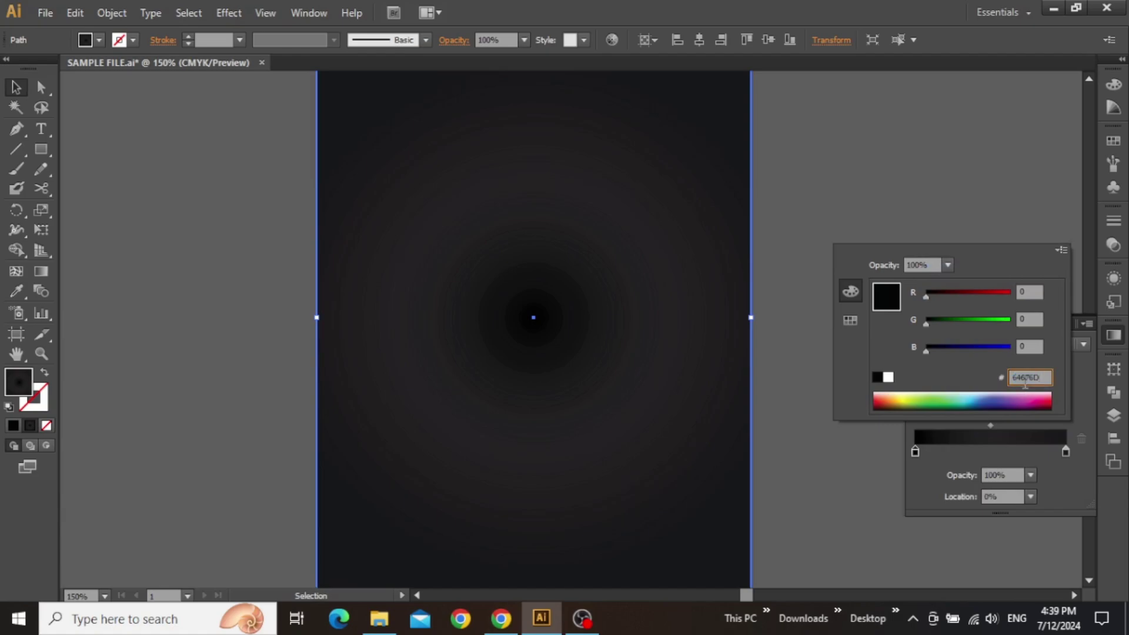
key(Return)
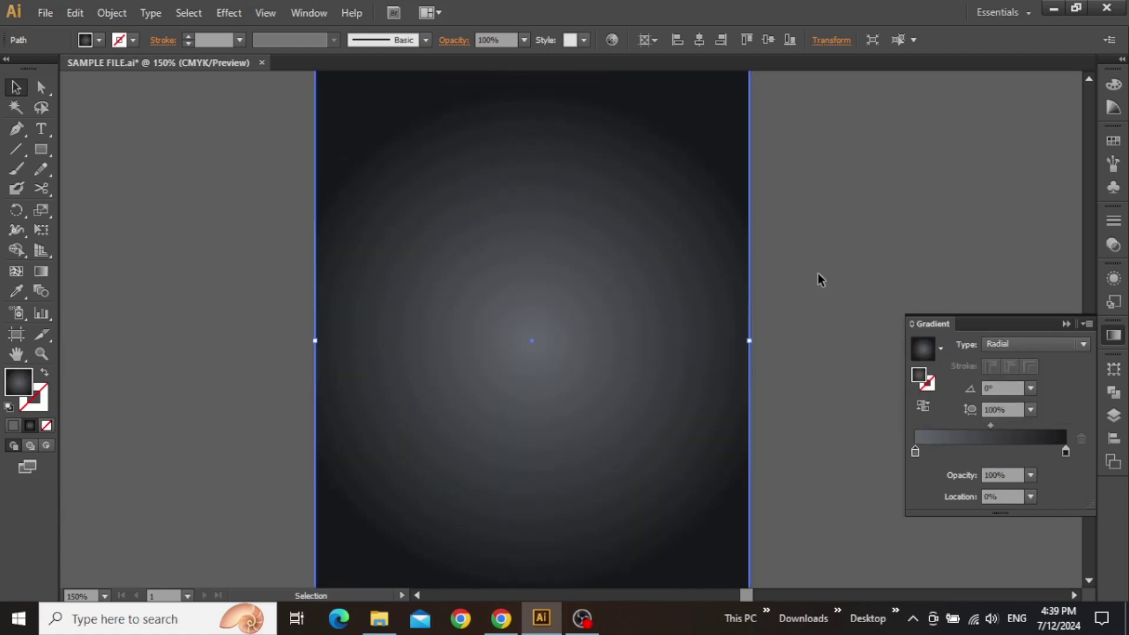
- Shift the midpoint between the two gradient stops to 35% and deselect the background rectangle
drag(990, 425, 968, 421)
double_click(1003, 496)
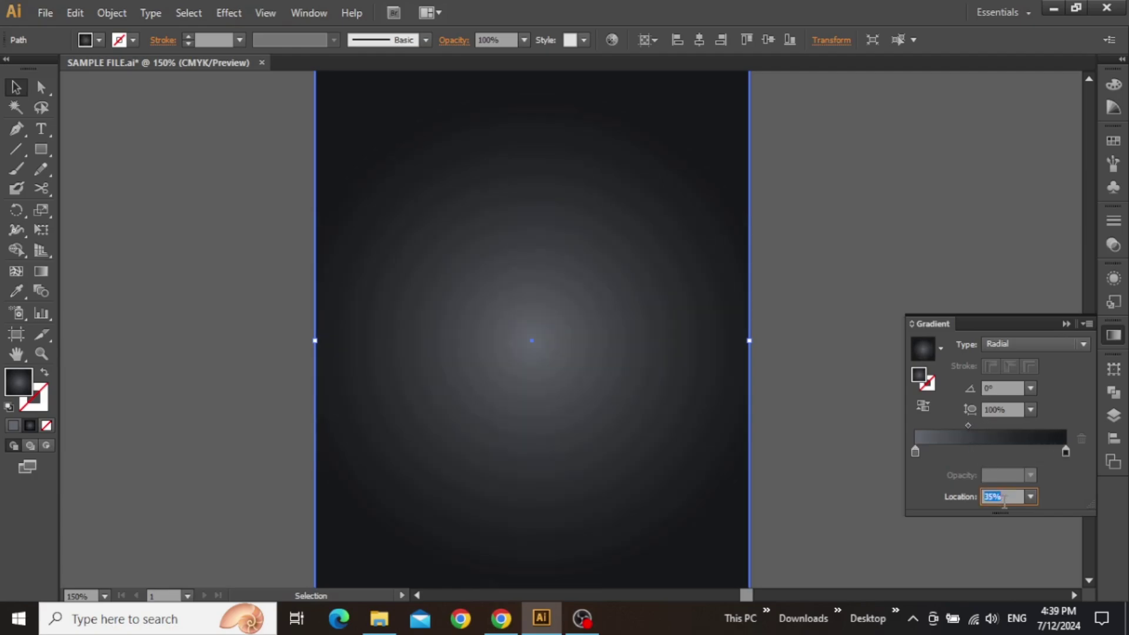
key(Return)
scroll(522, 295, down, 1)
click(717, 272)
- Move the background gradient's bright centre to the upper-left area of the page with the Gradient tool and deselect
drag(723, 256, 797, 274)
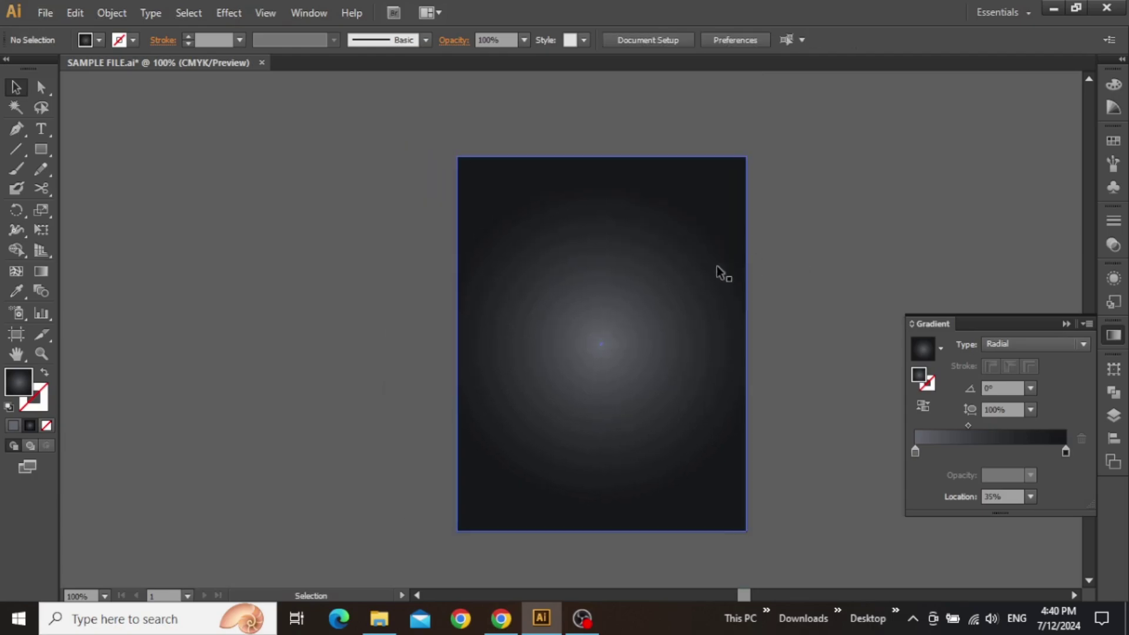
click(716, 267)
click(38, 270)
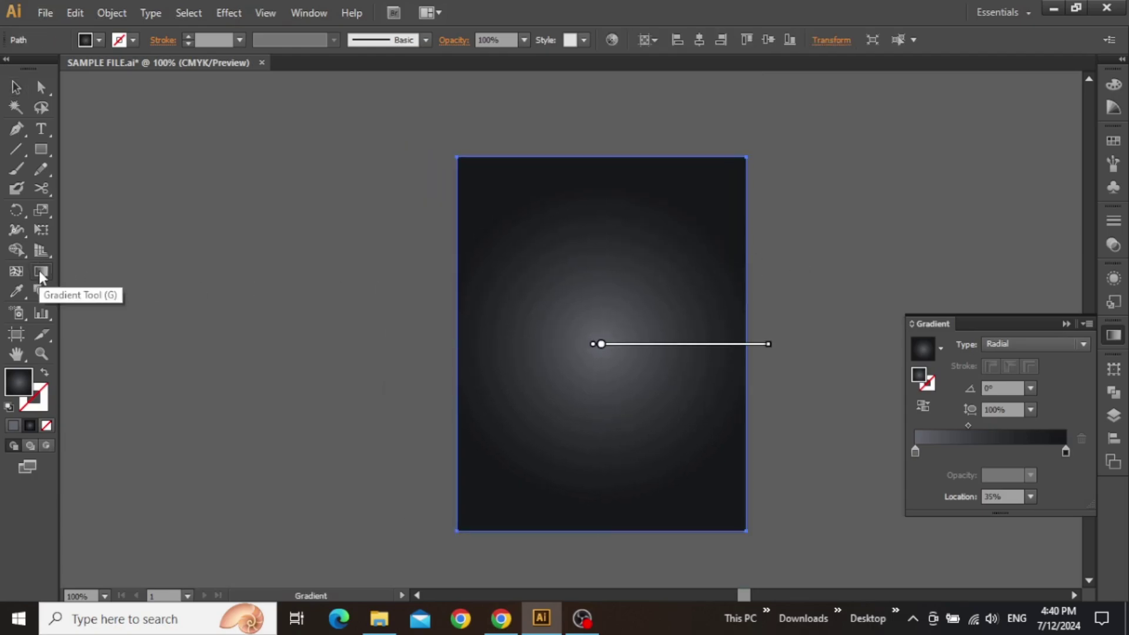
drag(675, 353, 605, 271)
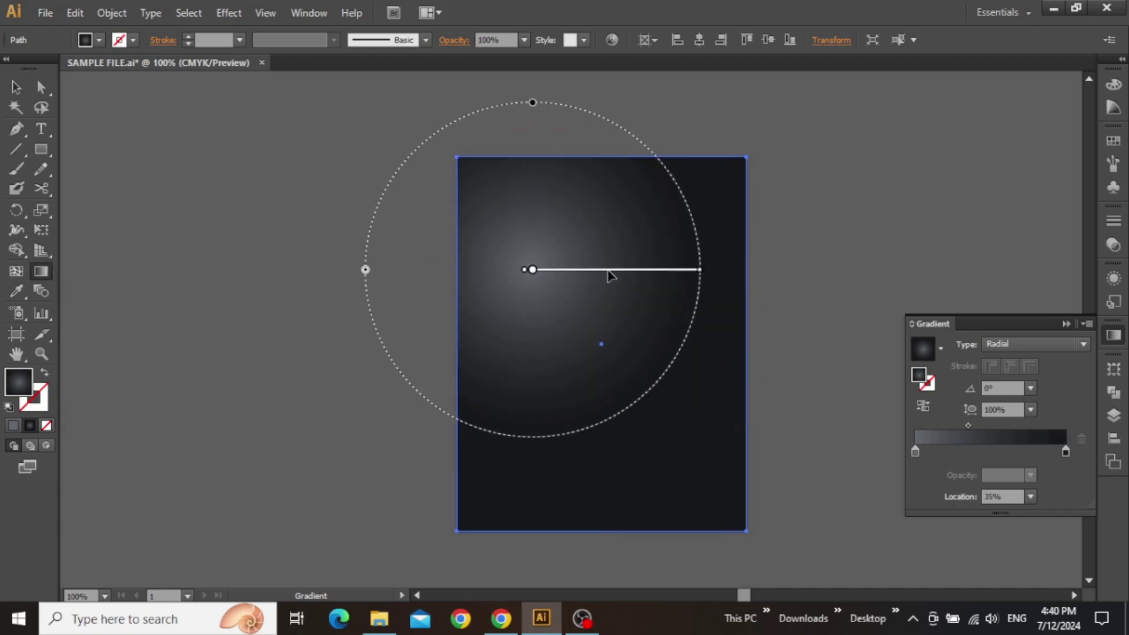
key(v)
click(398, 276)
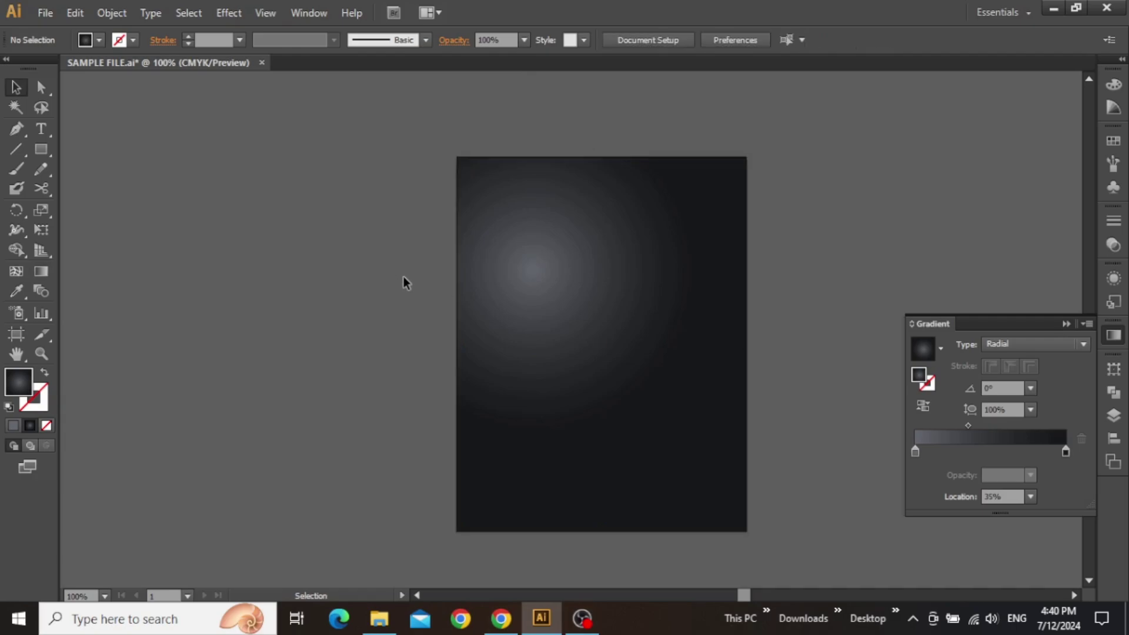
- Draw a tall rectangle over the page's right third, extending past its top, right and bottom edges
key(space)
drag(590, 280, 567, 265)
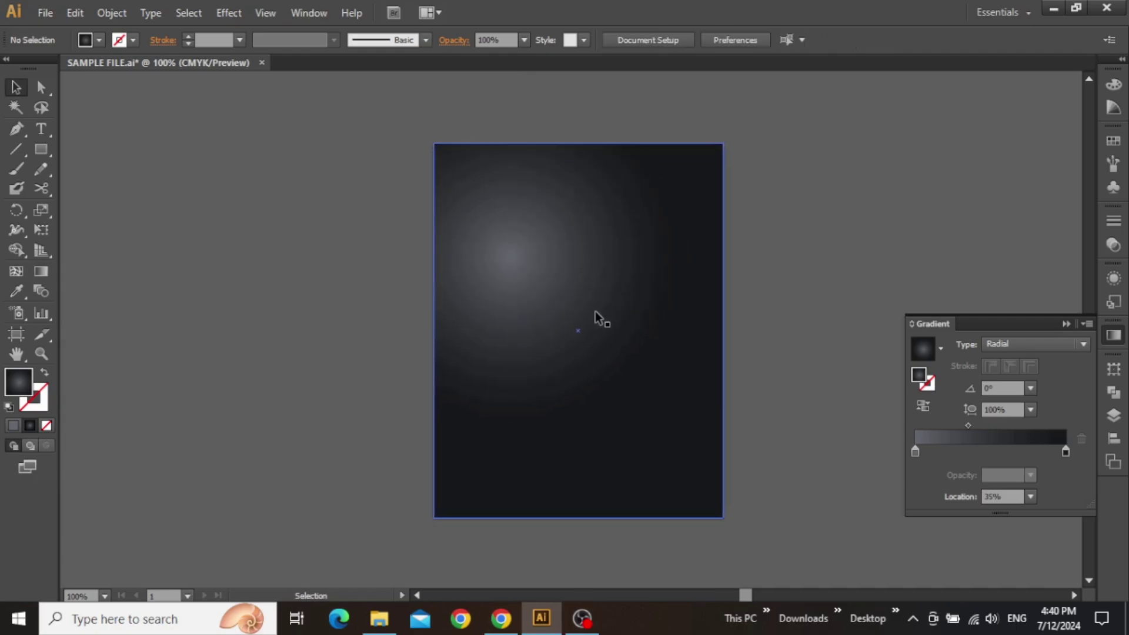
click(41, 149)
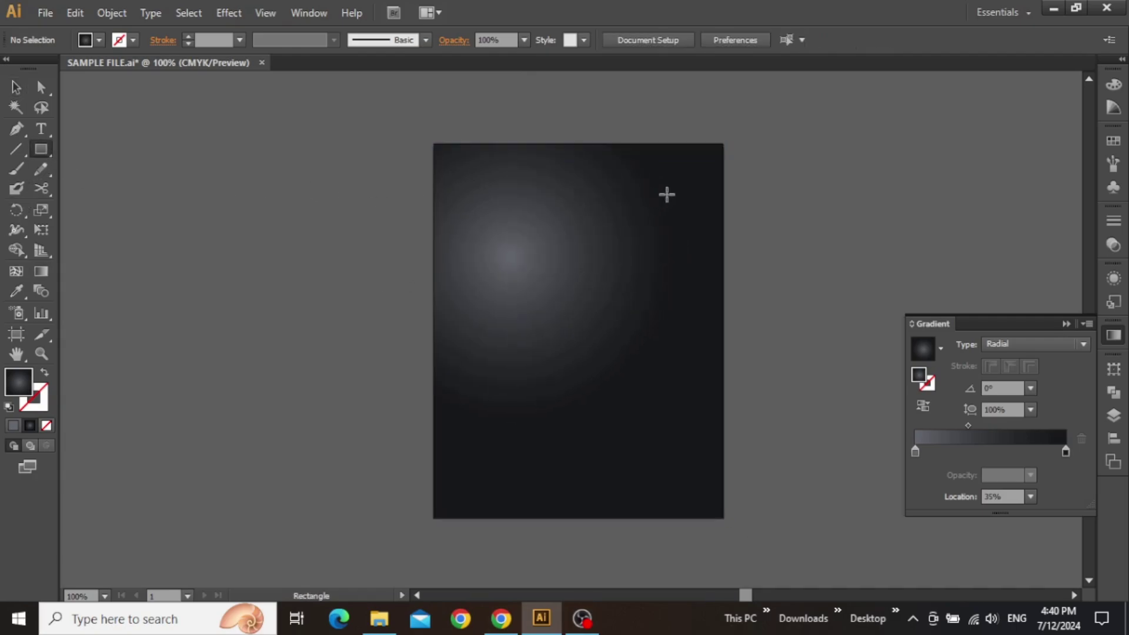
drag(774, 137, 628, 532)
key(v)
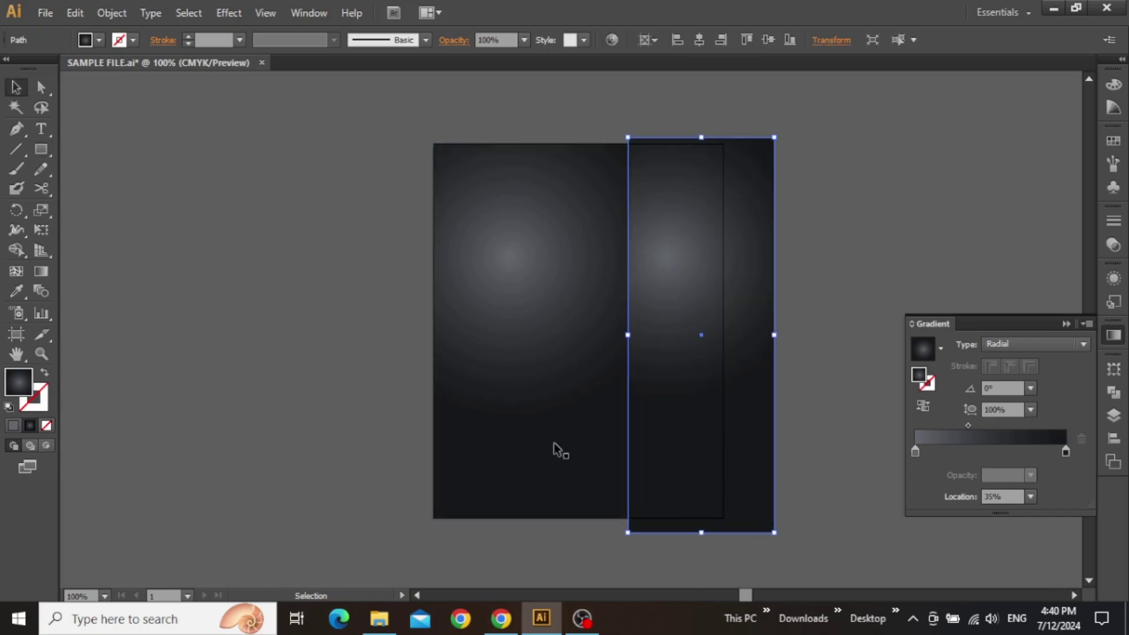
- Replace the tall rectangle's gradient with the solid colour sampled from the #18191B palette swatch
click(13, 425)
click(1066, 73)
drag(884, 169, 808, 335)
scroll(881, 157, up, 4)
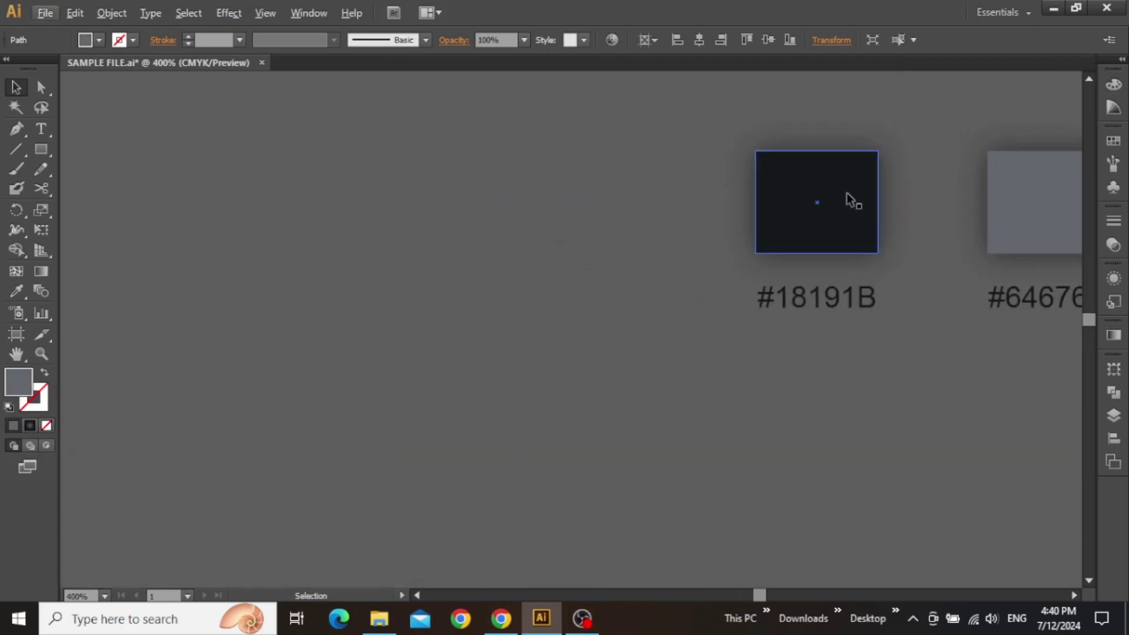
key(i)
click(842, 201)
key(v)
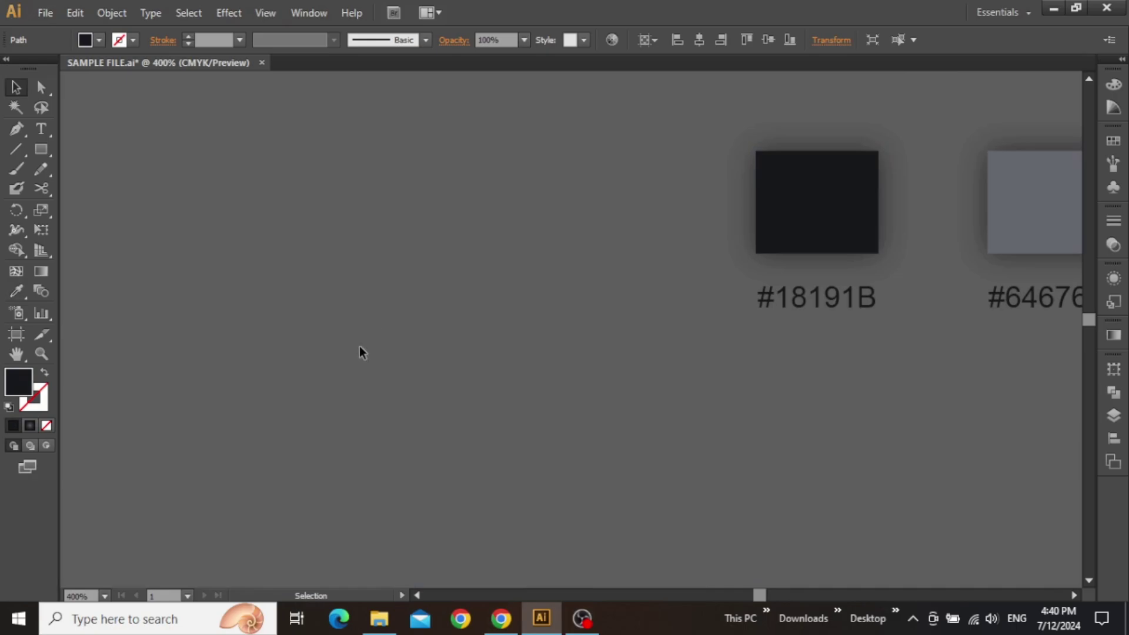
- Rotate the tall rectangle 45° into a diagonal band across the page's lower right, then lengthen and slightly narrow it past the page edges
scroll(359, 347, down, 3)
drag(353, 488, 791, 169)
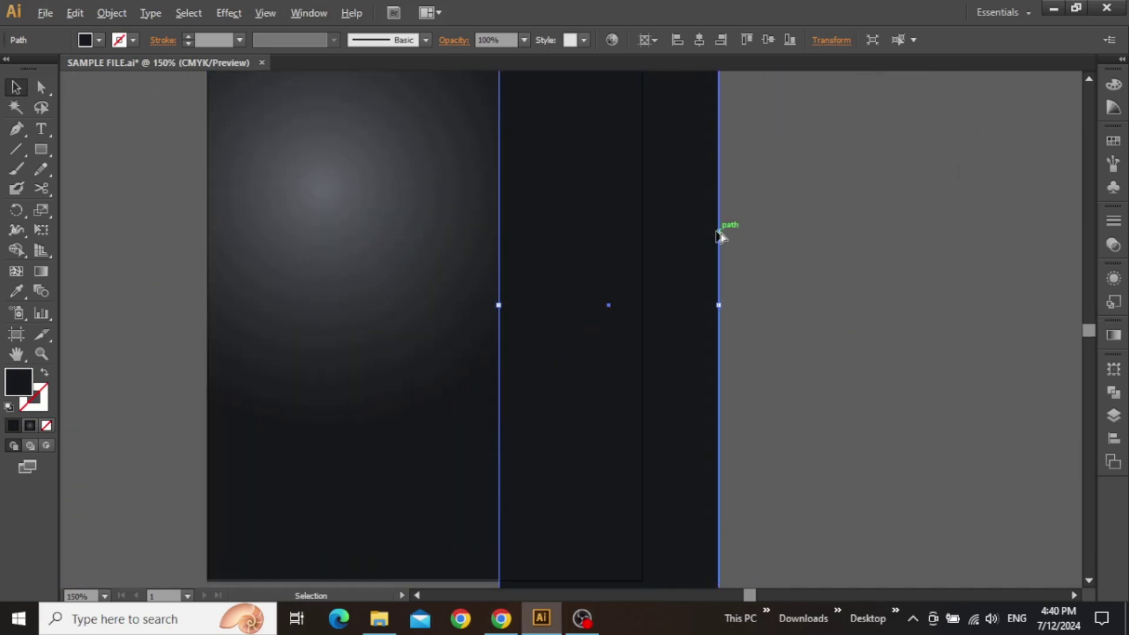
scroll(680, 255, down, 1)
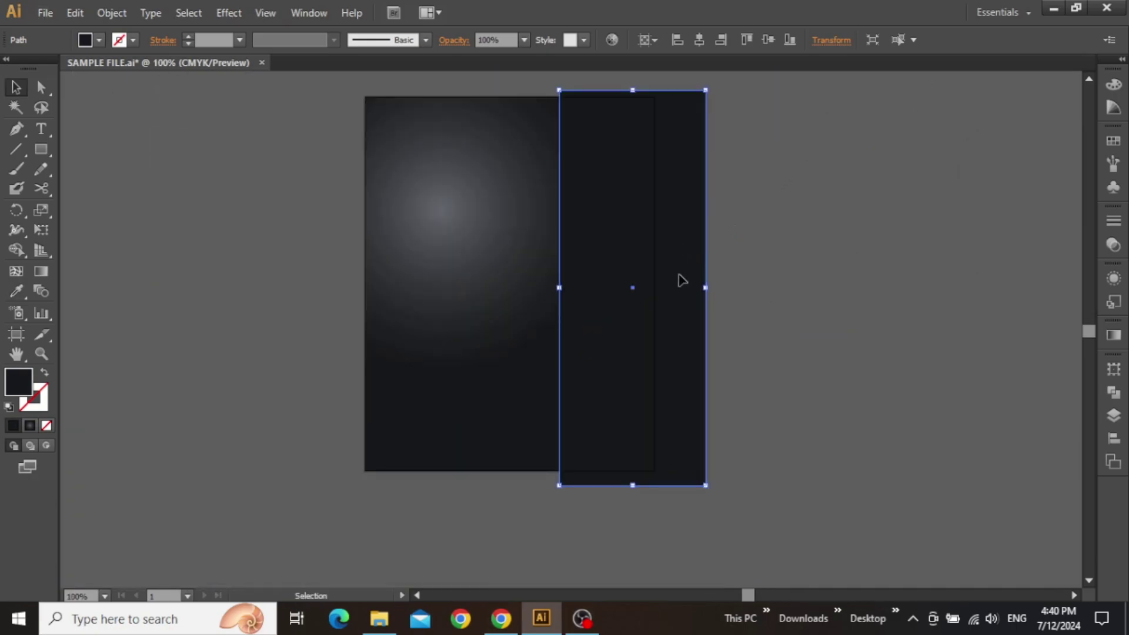
drag(675, 272, 685, 282)
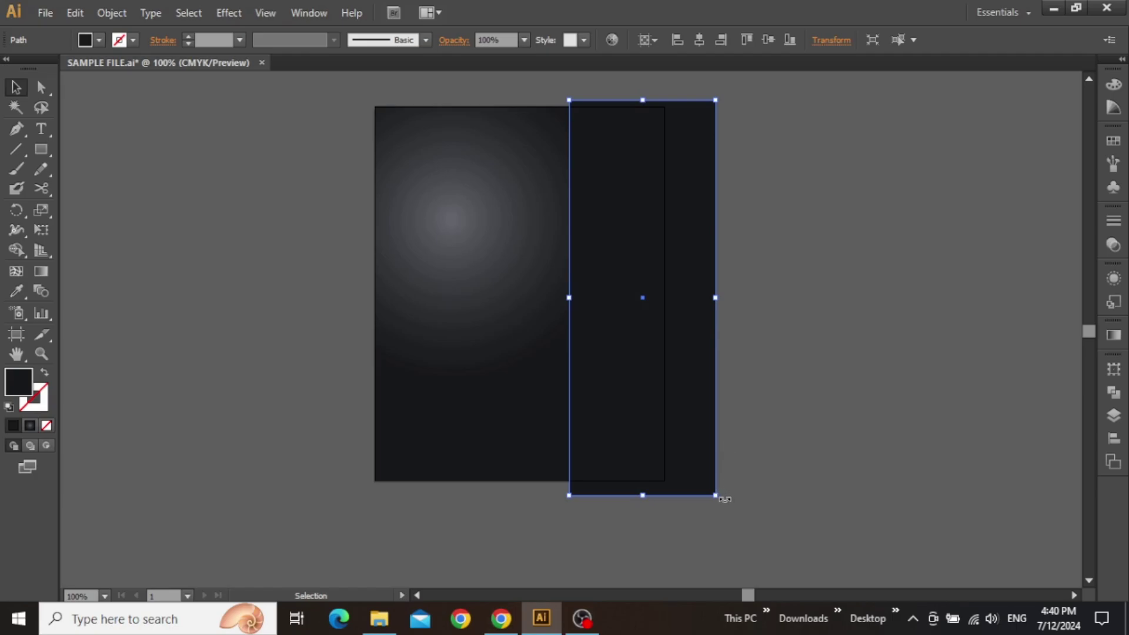
drag(718, 497, 626, 488)
drag(691, 266, 628, 342)
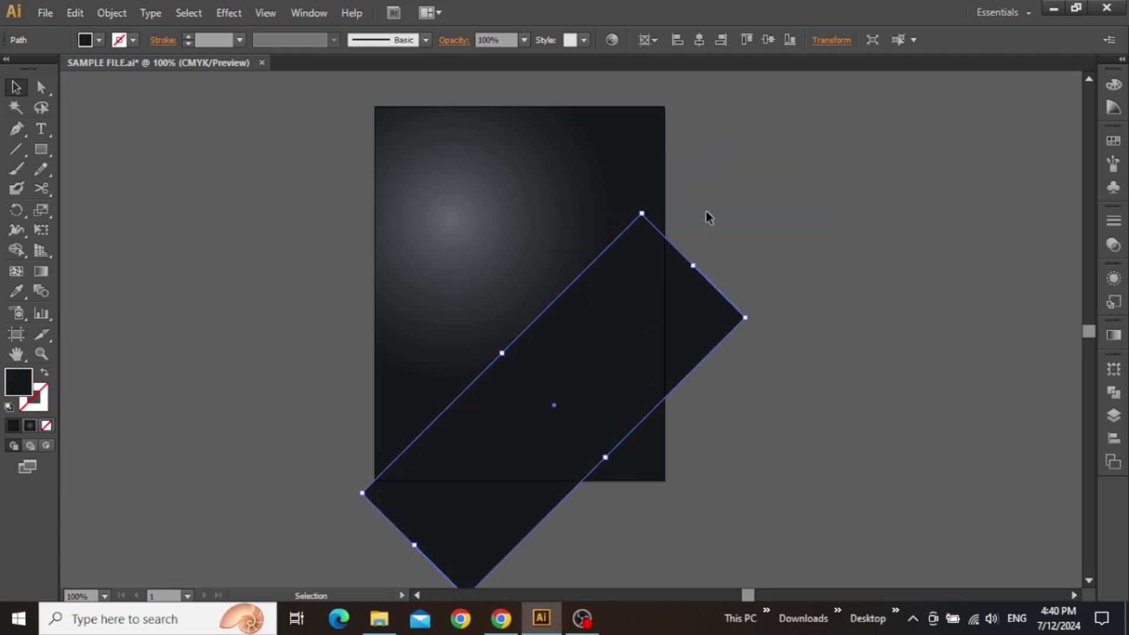
drag(694, 259, 774, 179)
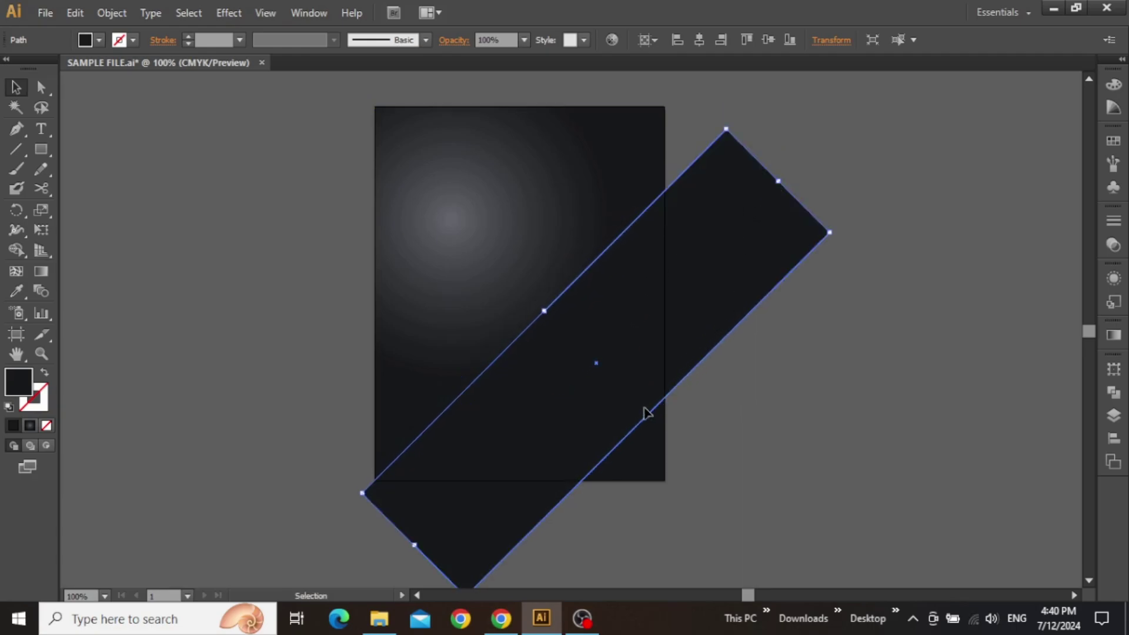
drag(647, 412, 633, 399)
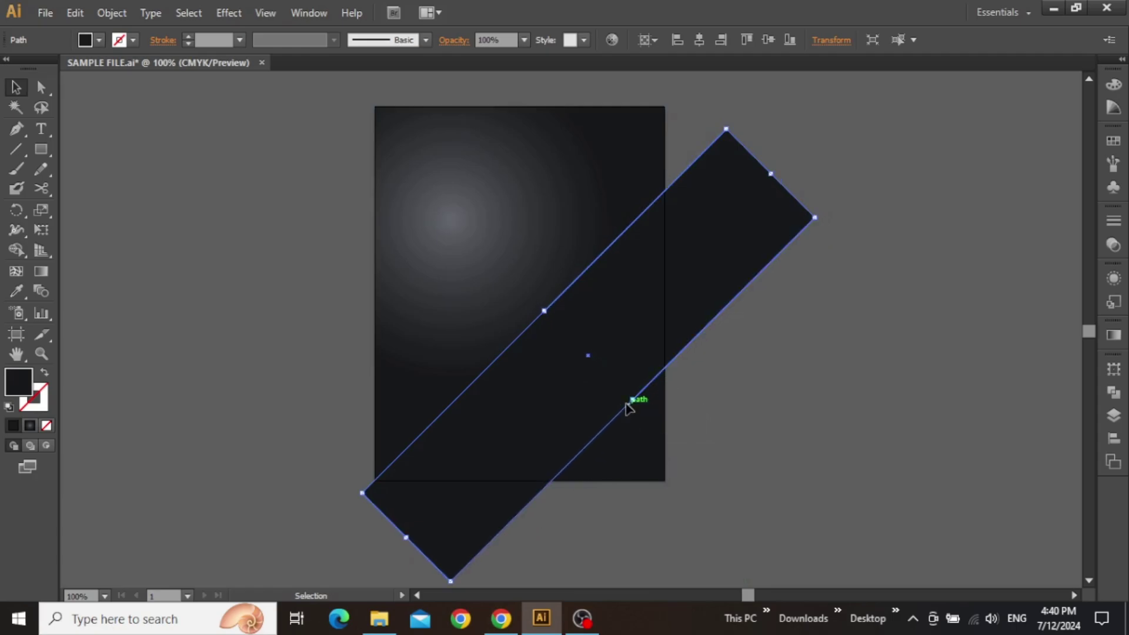
- Apply a Multiply drop shadow to the diagonal band with 40% opacity, 0 px offsets and 16 px blur
click(232, 13)
mouse_move(392, 201)
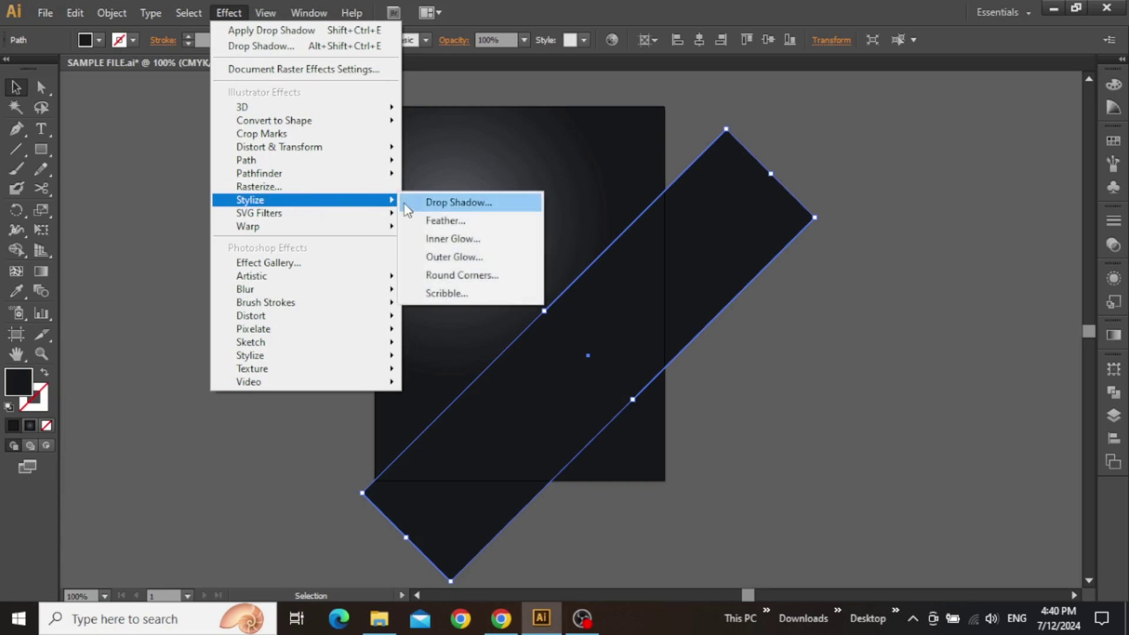
click(442, 203)
drag(766, 184, 860, 177)
click(773, 374)
click(866, 286)
key(shift+Up)
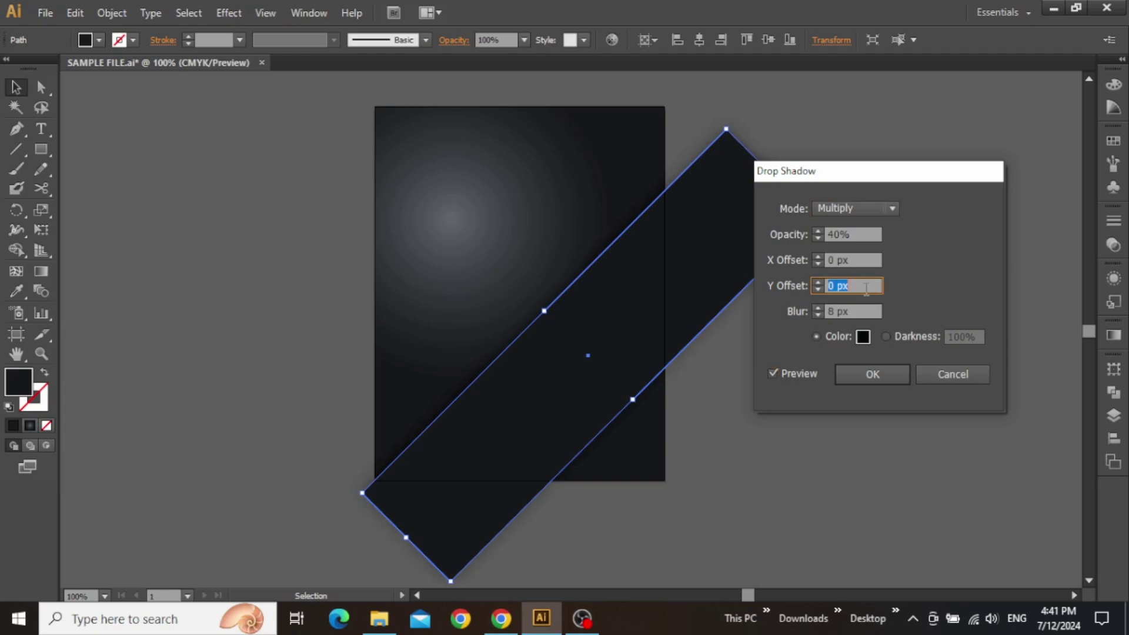
click(846, 313)
scroll(846, 313, up, 8)
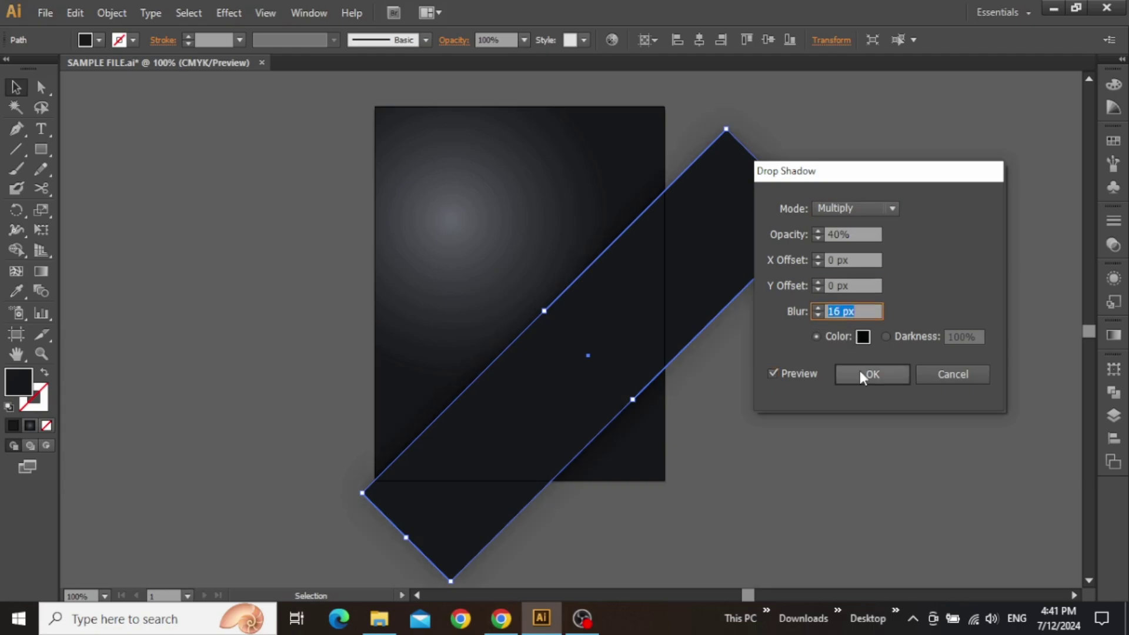
click(866, 374)
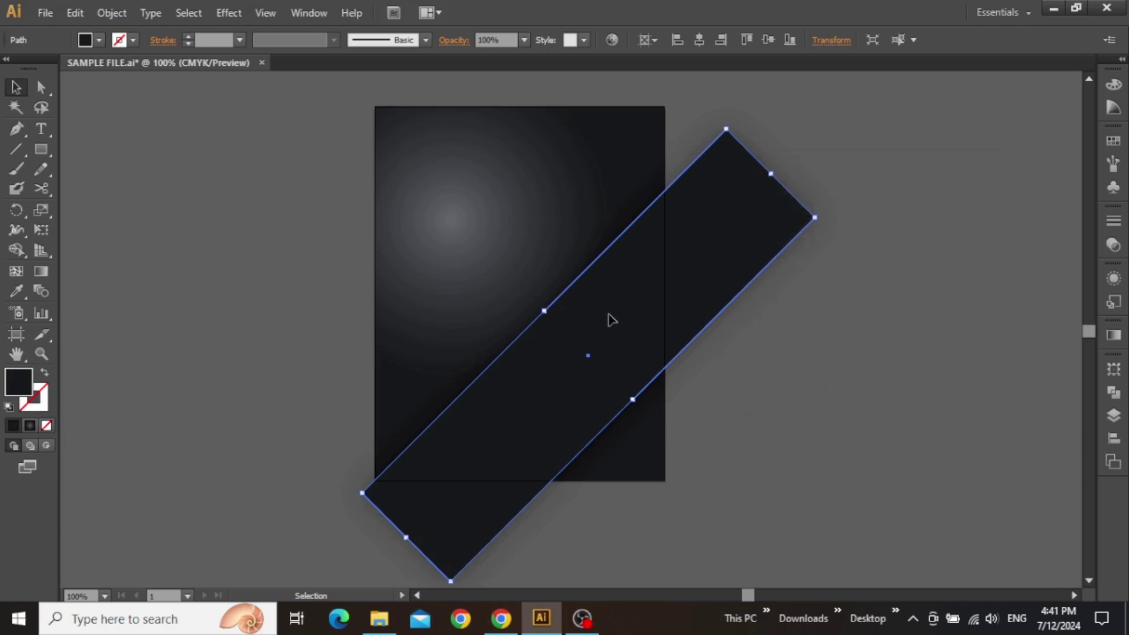
- Set the diagonal band's opacity to 30% and deselect it
scroll(574, 309, up, 1)
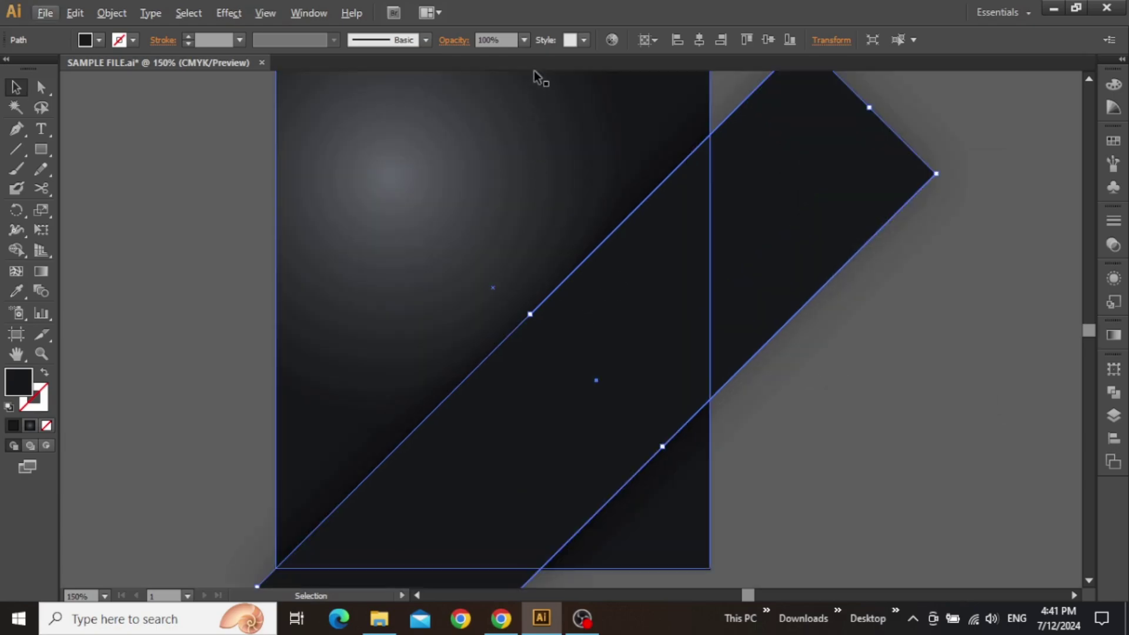
click(523, 39)
click(528, 110)
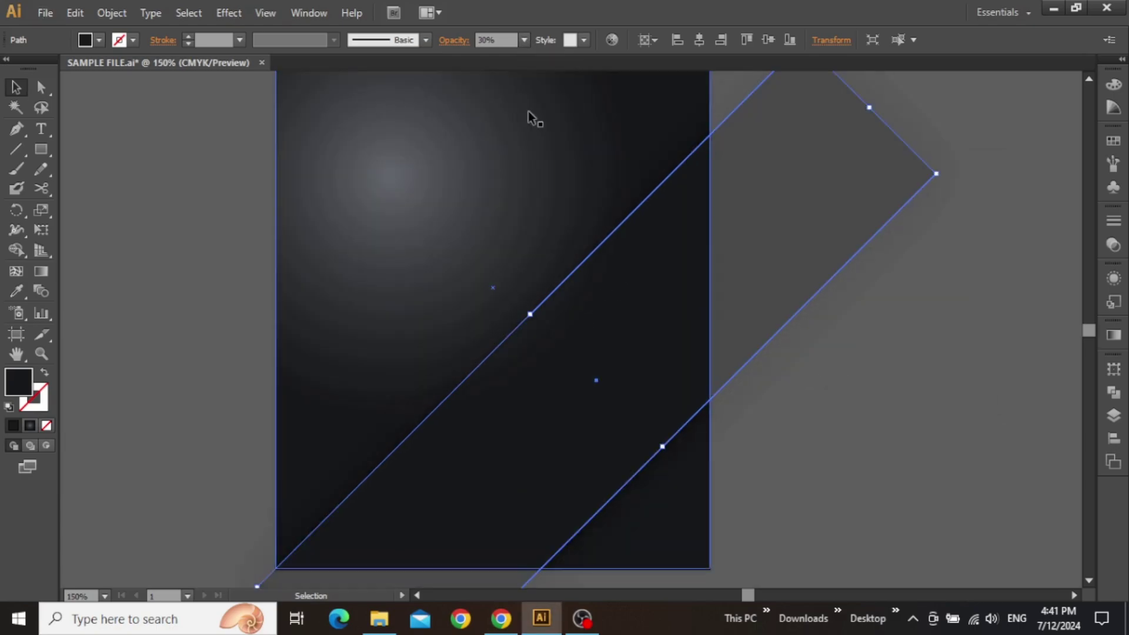
click(818, 397)
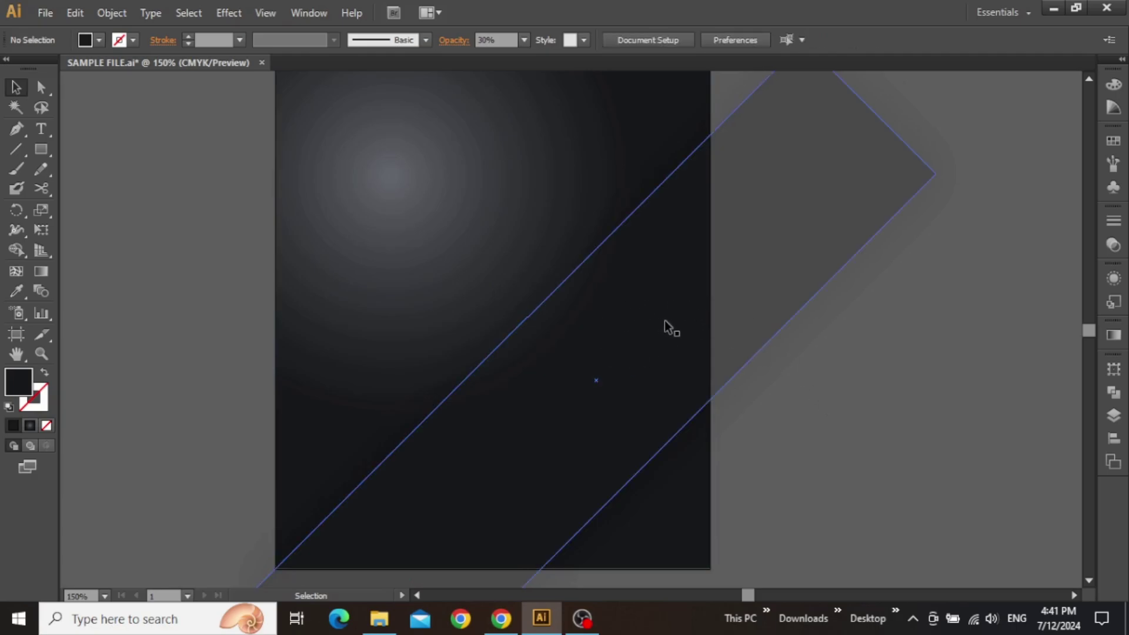
scroll(664, 320, down, 1)
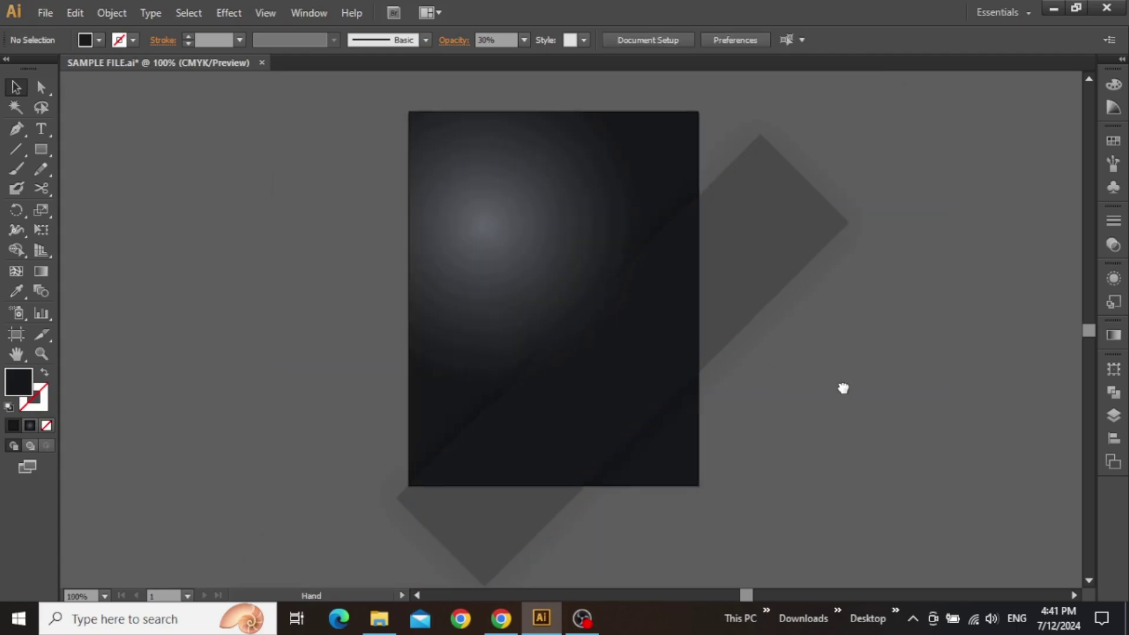
drag(842, 385, 854, 403)
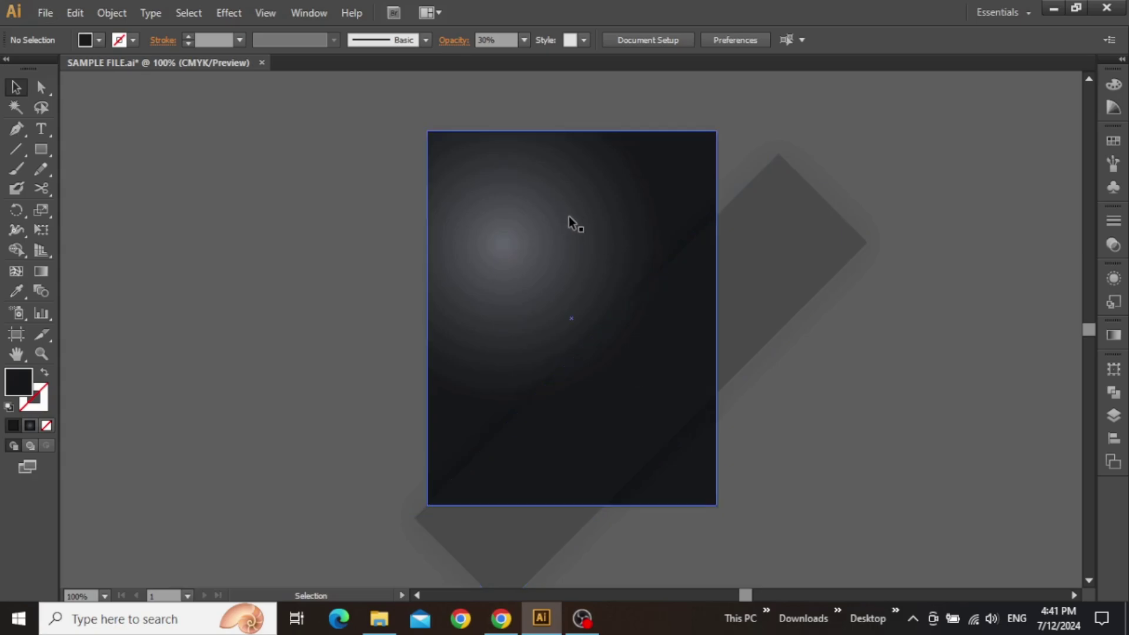
- Select both the background rectangle and the diagonal band and lock them
click(769, 148)
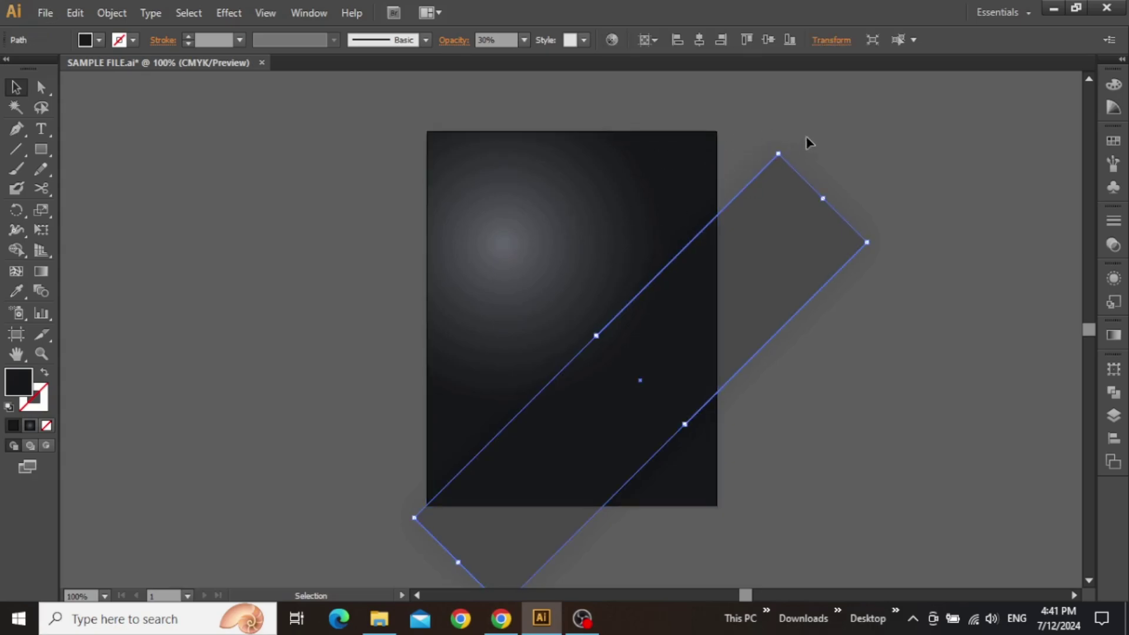
click(820, 121)
drag(821, 110, 603, 278)
click(119, 15)
mouse_move(257, 113)
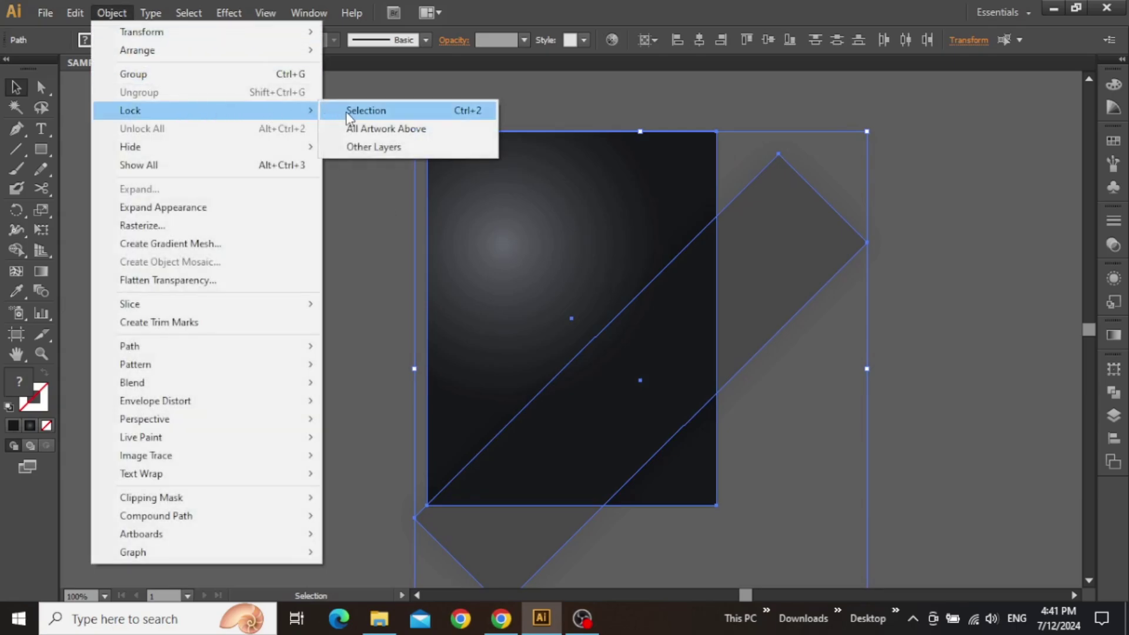
click(347, 111)
- Paste the copied line "FROM THE BEST-SELLING AUTHOR" as point text near the page's upper edge and shift it slightly to the right
scroll(542, 221, up, 1)
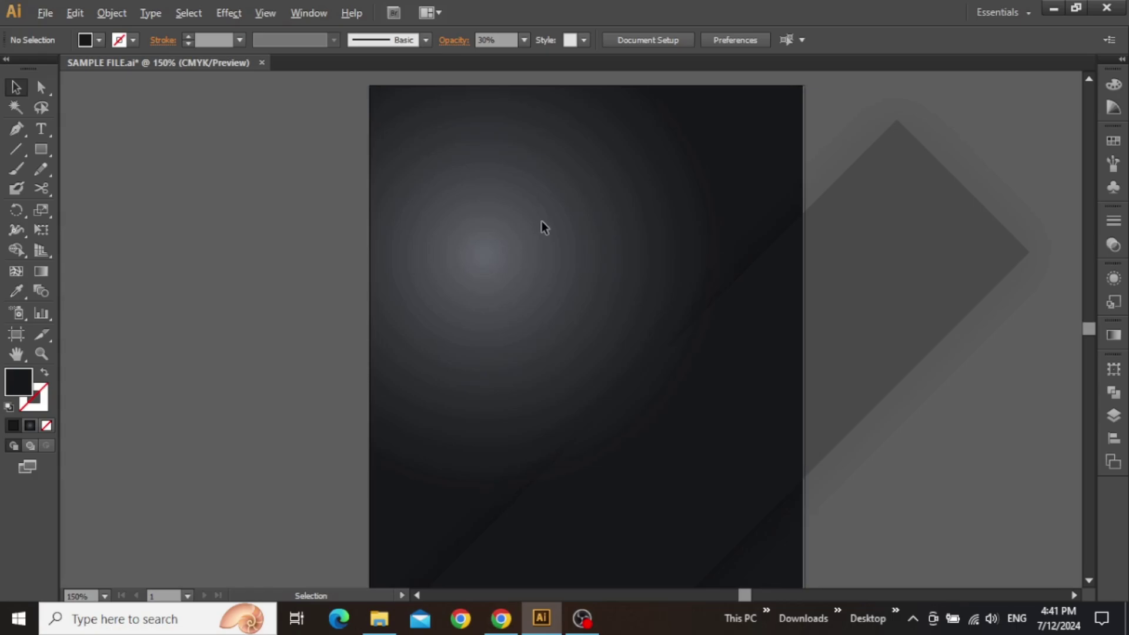
scroll(597, 147, up, 1)
key(space)
drag(578, 152, 570, 252)
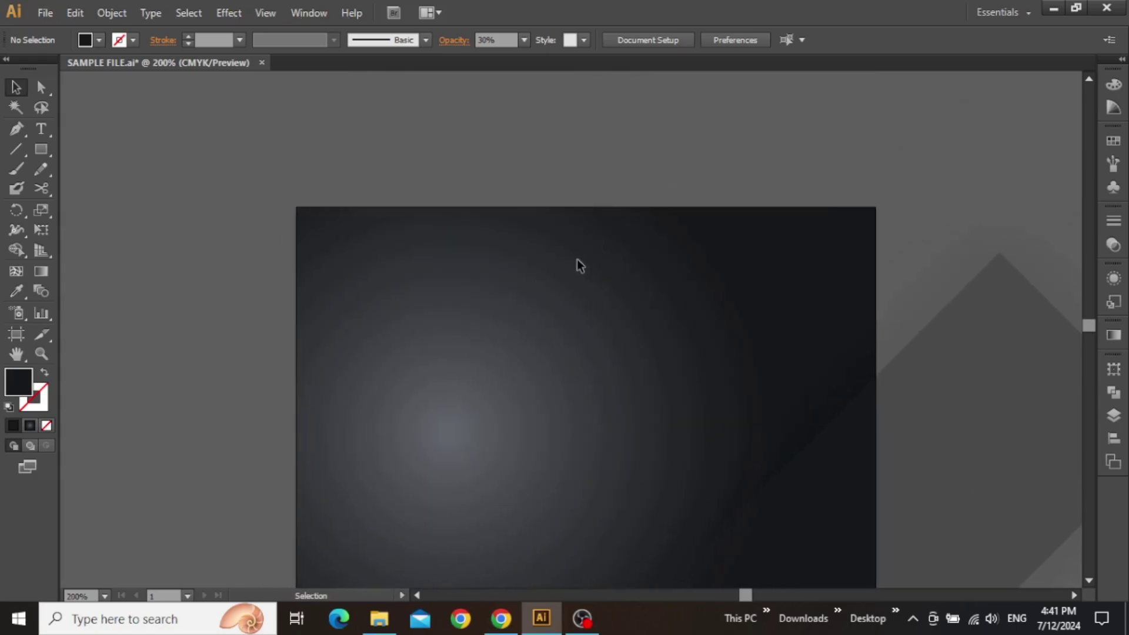
key(t)
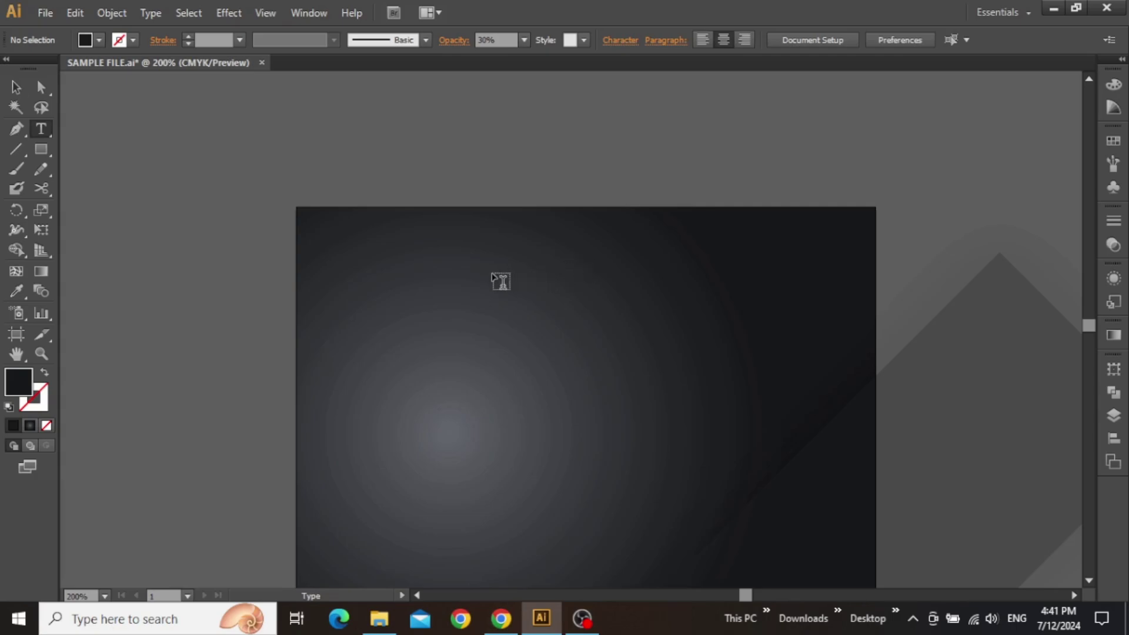
click(510, 263)
key(ctrl+v)
key(Escape)
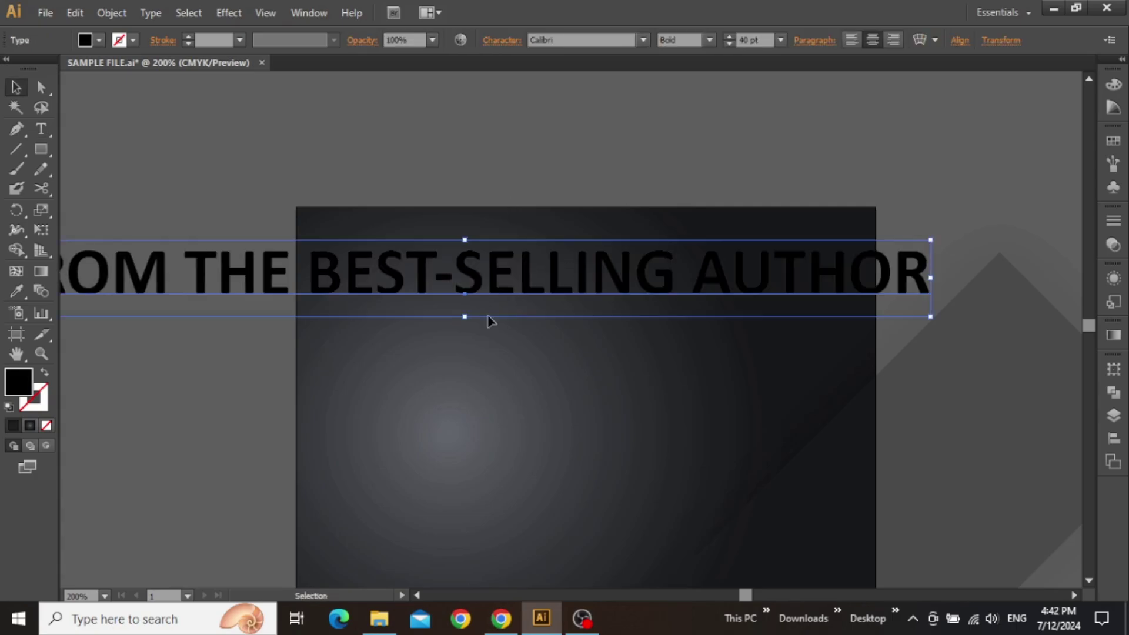
drag(507, 273, 555, 274)
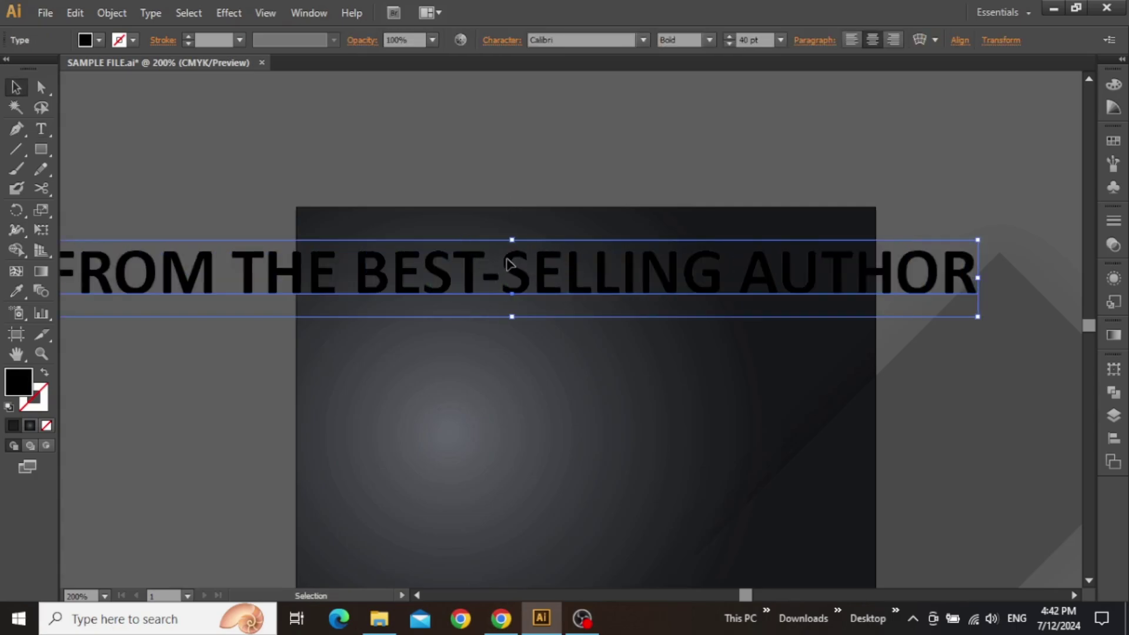
- Set the author line's font to Bebas Neue Regular and its fill to white, hex ffffff
click(569, 41)
text(Bebas Neue Regular)
key(Return)
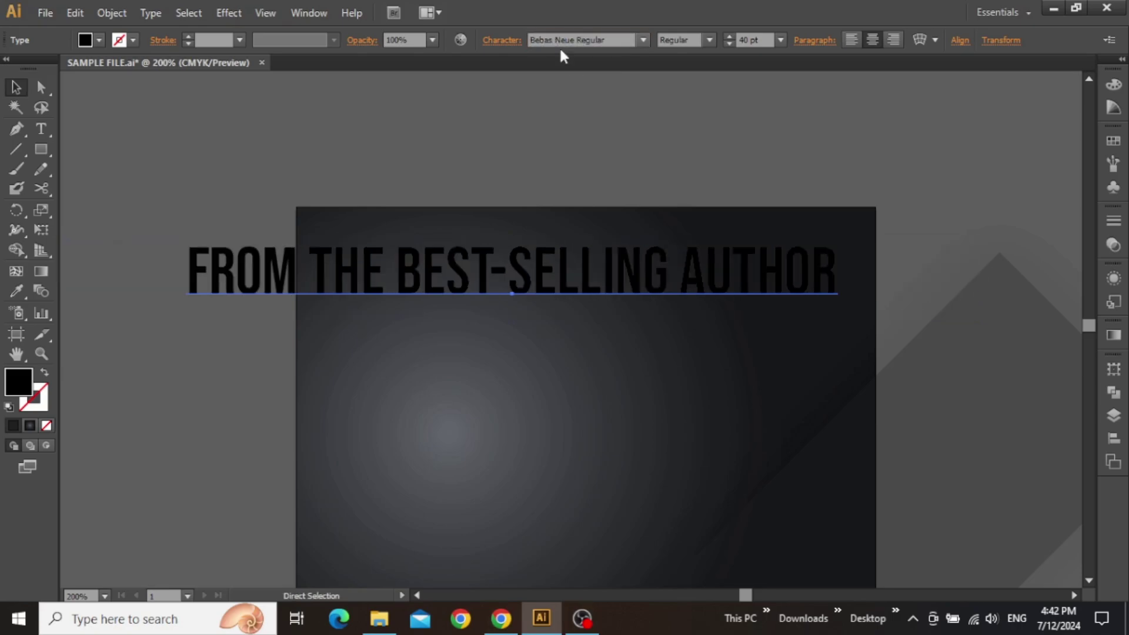
double_click(18, 388)
text(ffffff)
click(1079, 156)
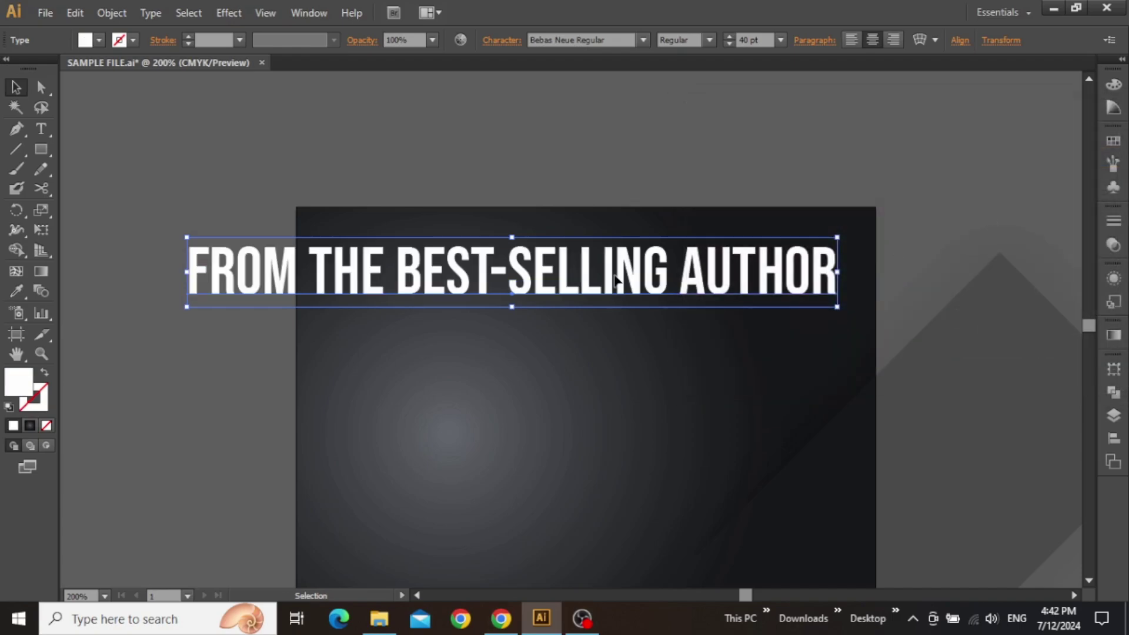
- Centre the author line horizontally on the page and set its font size to 9 pt
click(1114, 442)
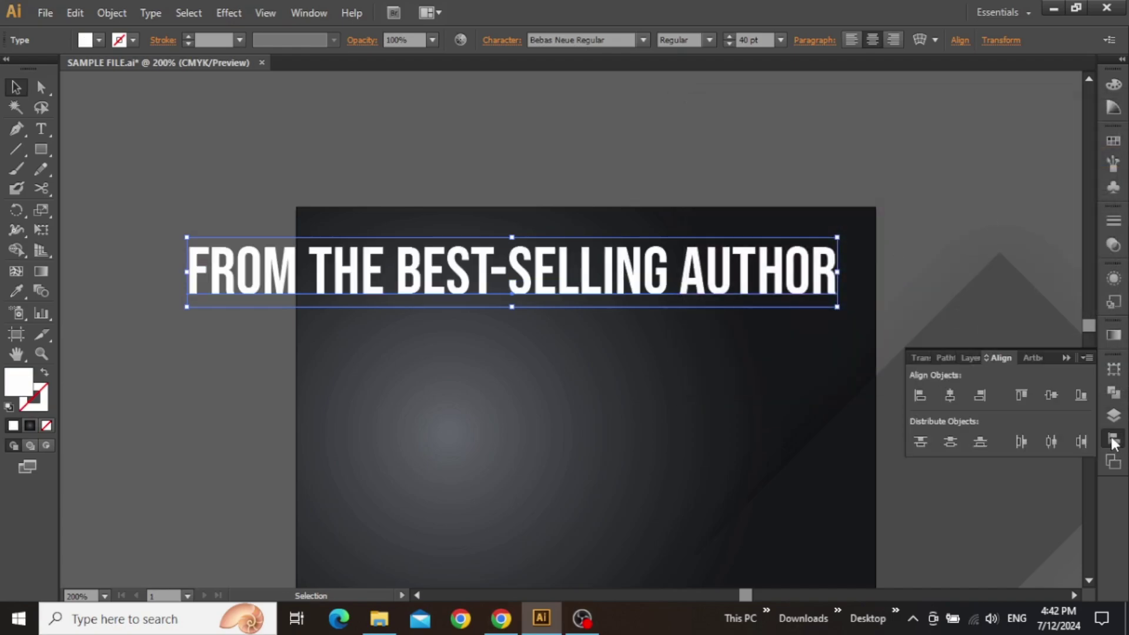
click(949, 391)
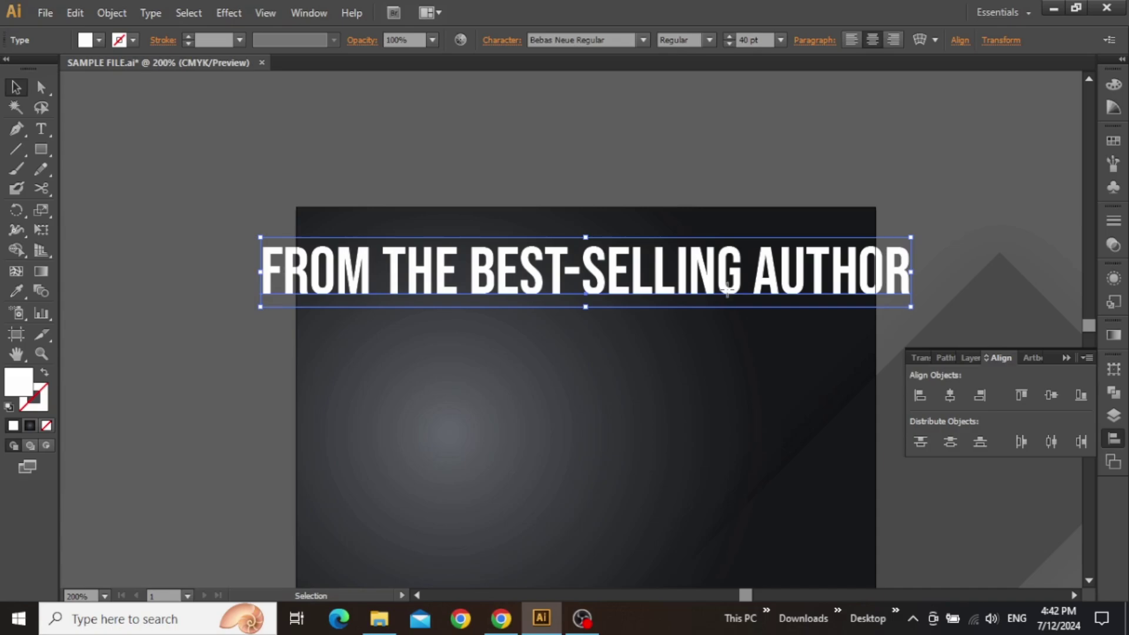
key(shift+Down)
key(shift+Down)
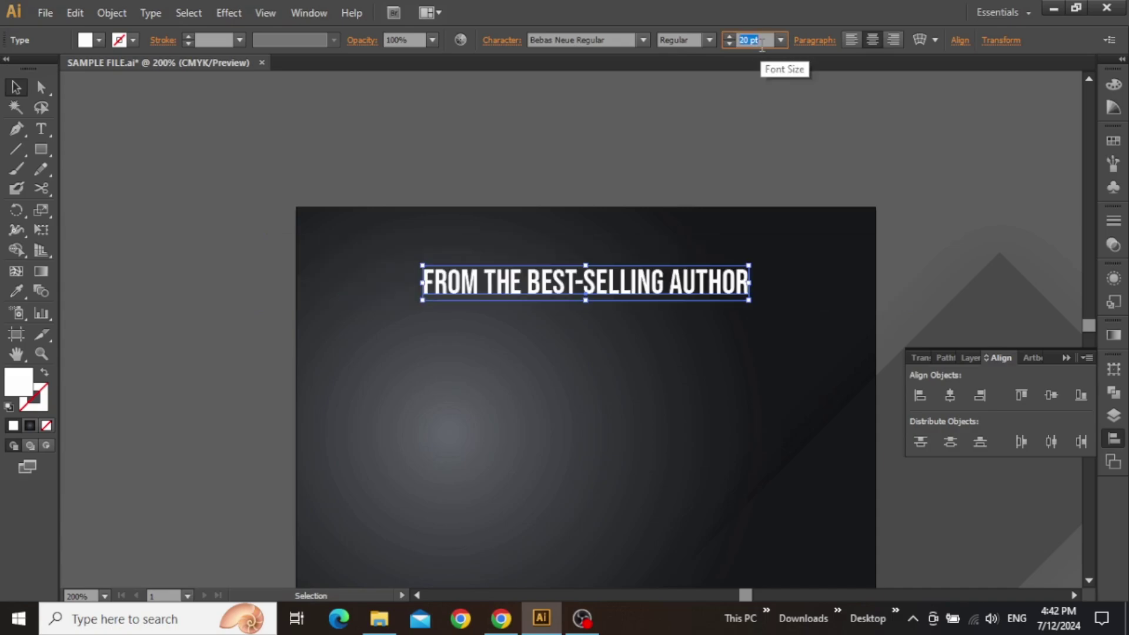
key(Down)
key(Down)
key(Down)
key(Down)
key(Down)
key(Down)
key(Down)
key(Down)
key(Down)
key(Down)
key(Down)
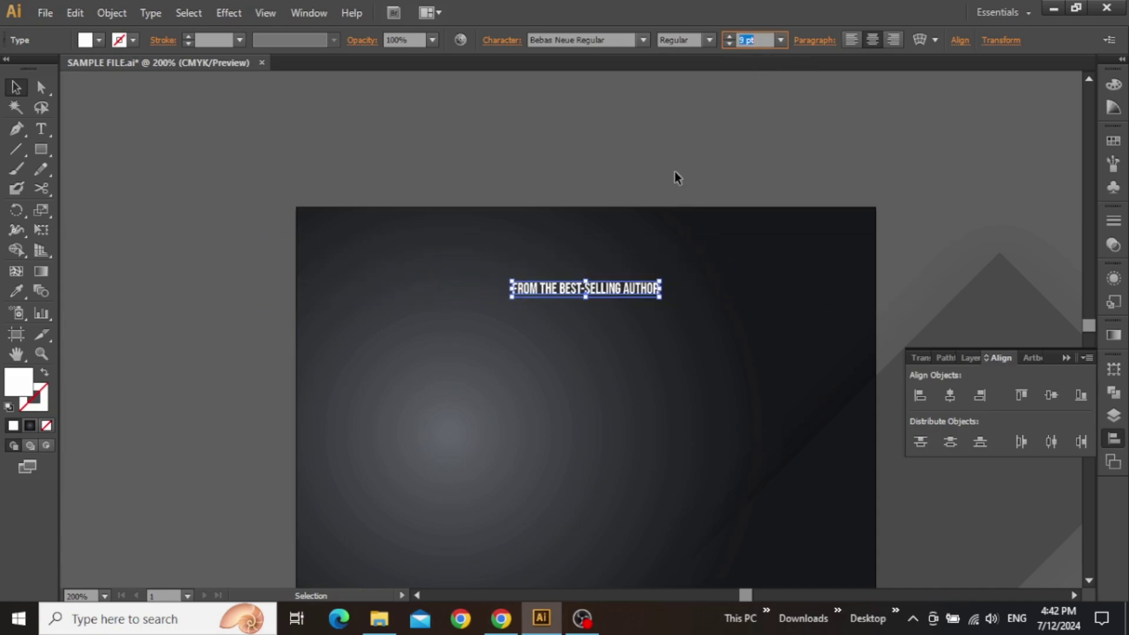
- Move the author line slightly closer to the page's upper edge and widen its tracking until it spans about half the page width
scroll(606, 259, up, 1)
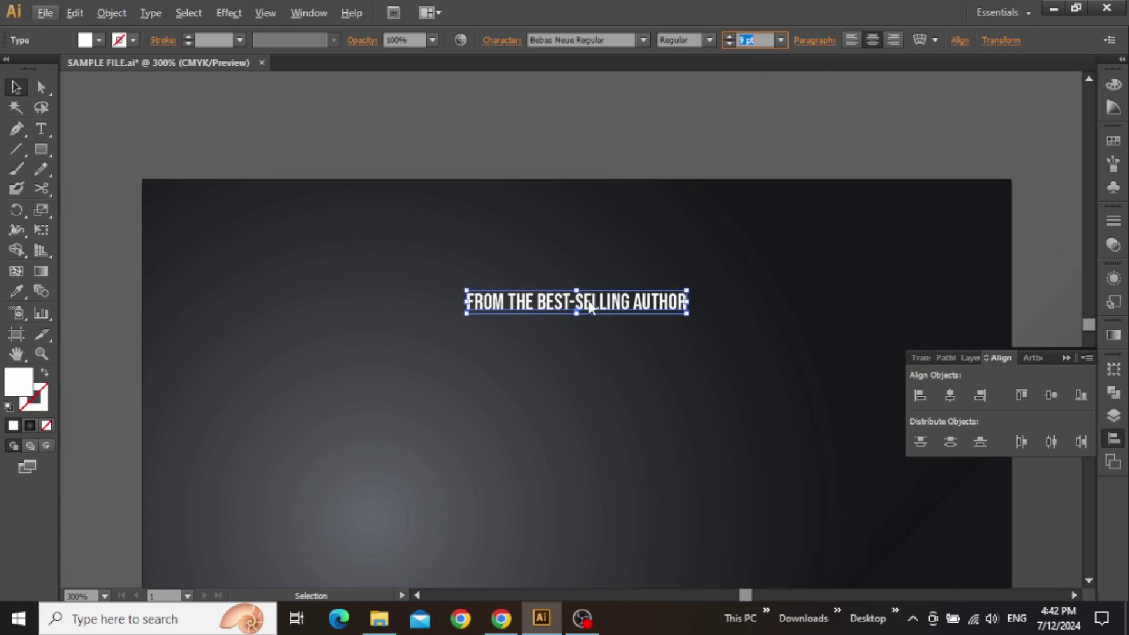
drag(591, 307, 591, 281)
scroll(564, 176, up, 2)
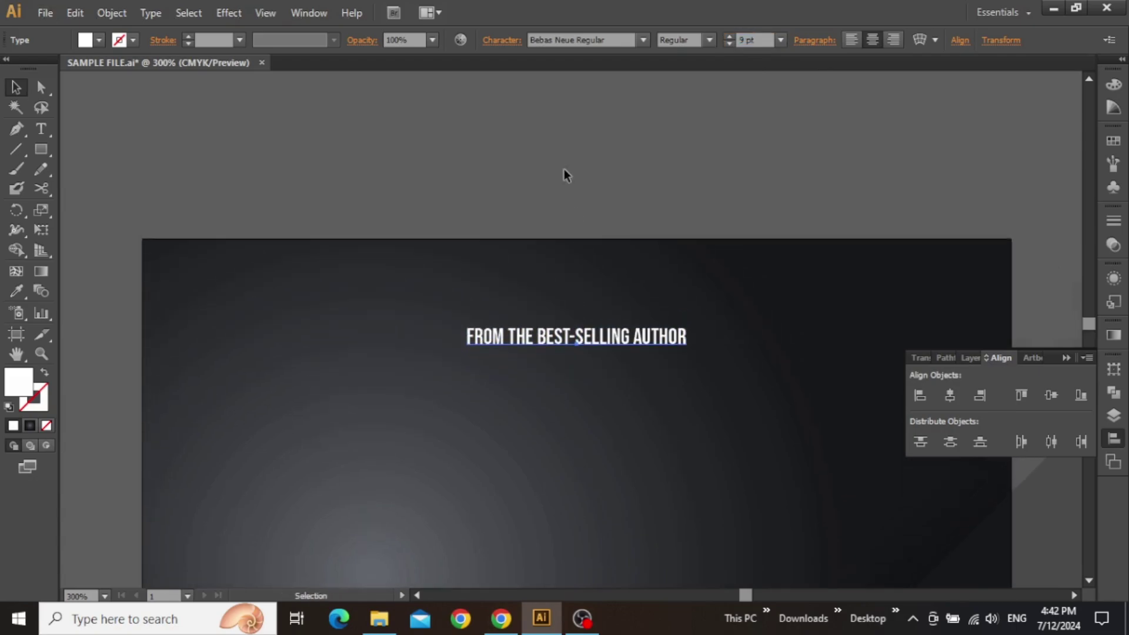
click(504, 41)
click(481, 136)
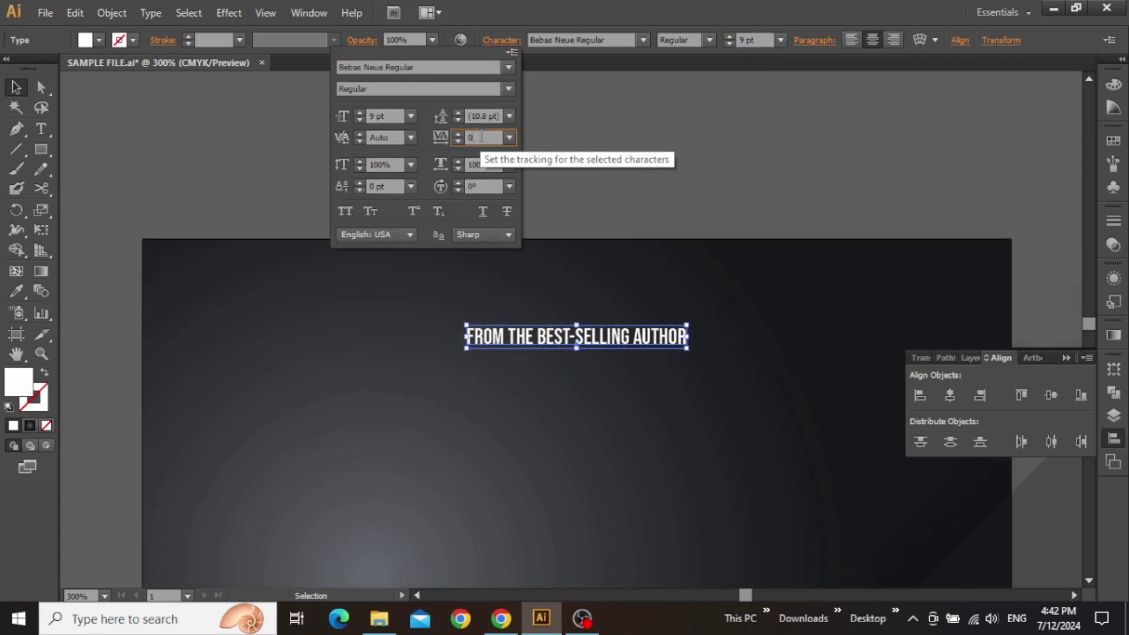
scroll(480, 136, up, 20)
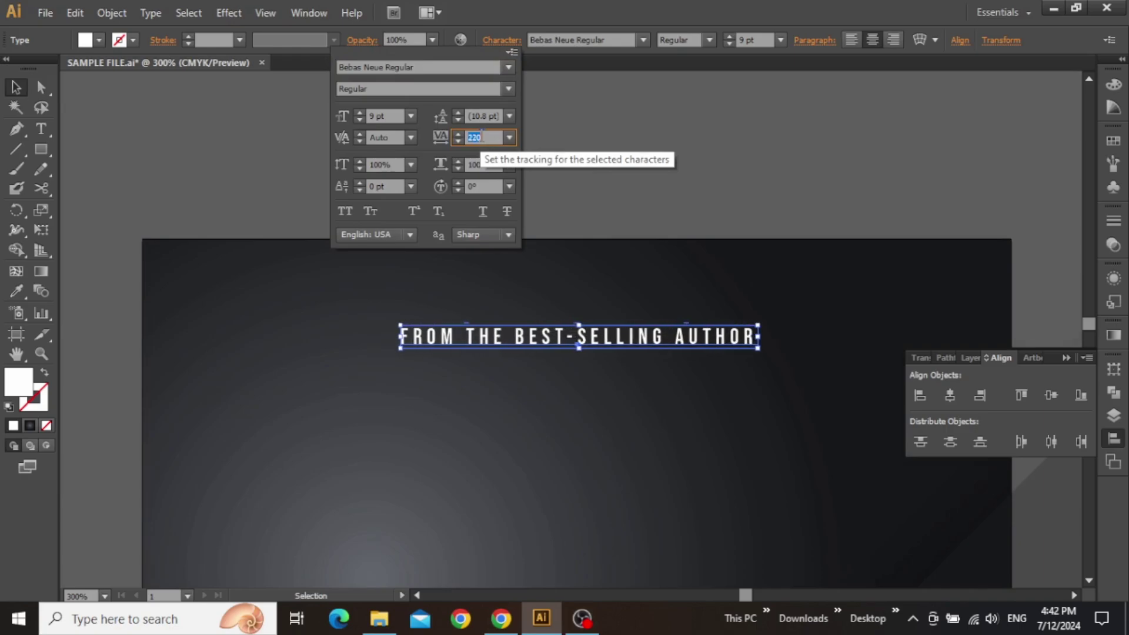
scroll(482, 134, up, 1)
scroll(482, 137, up, 4)
scroll(481, 137, down, 2)
click(612, 294)
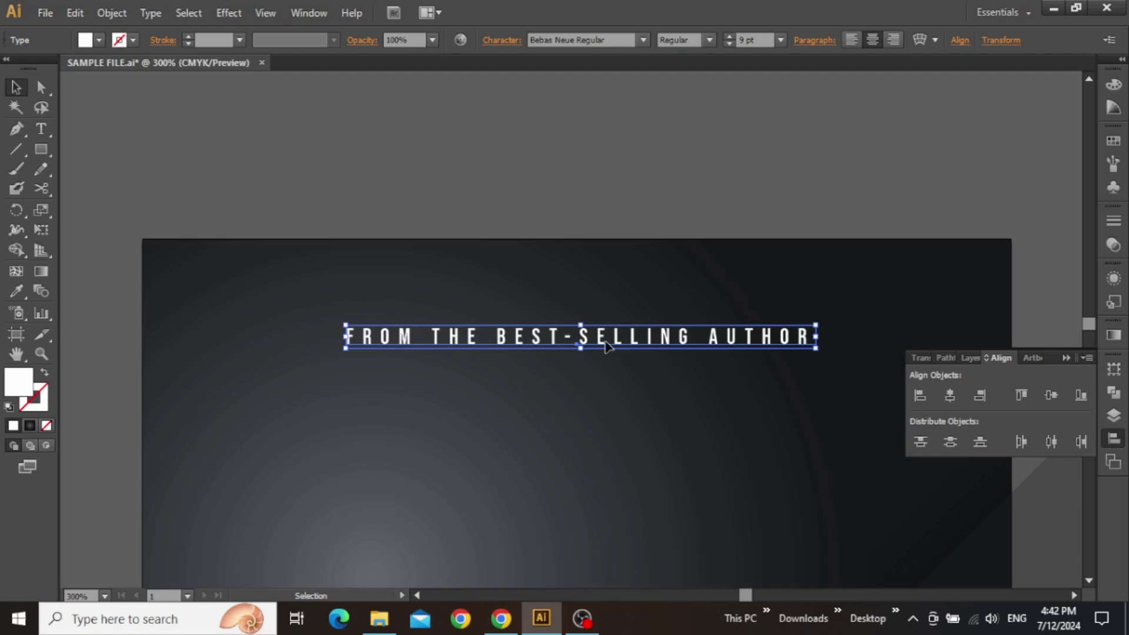
- Raise the author line further towards the page's upper edge and deselect it
drag(606, 345, 608, 313)
click(650, 201)
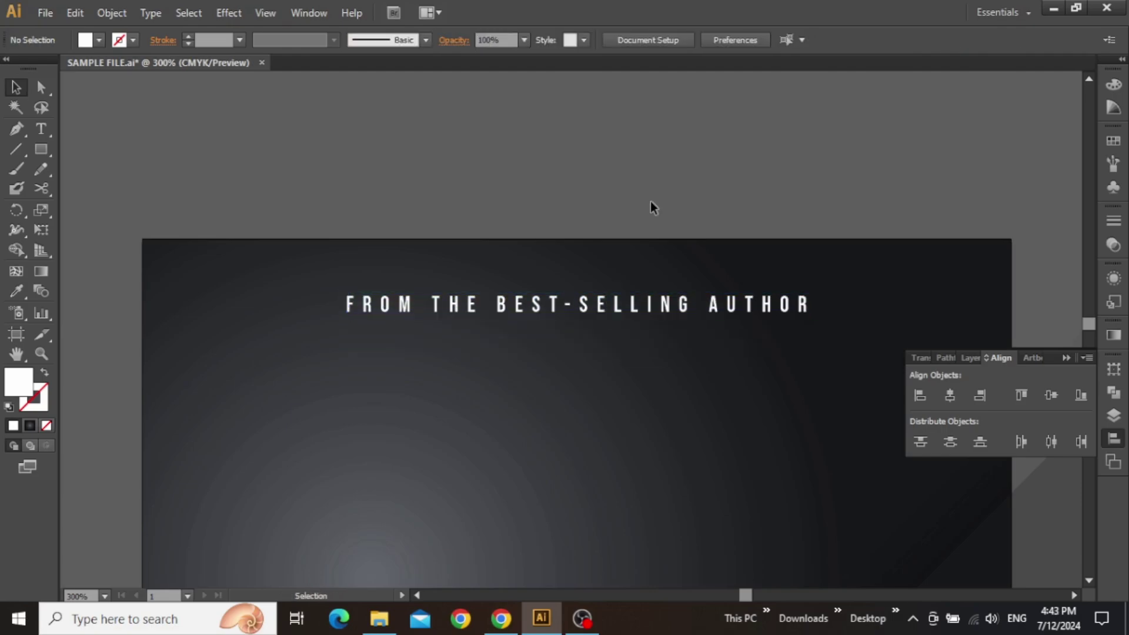
scroll(590, 246, down, 1)
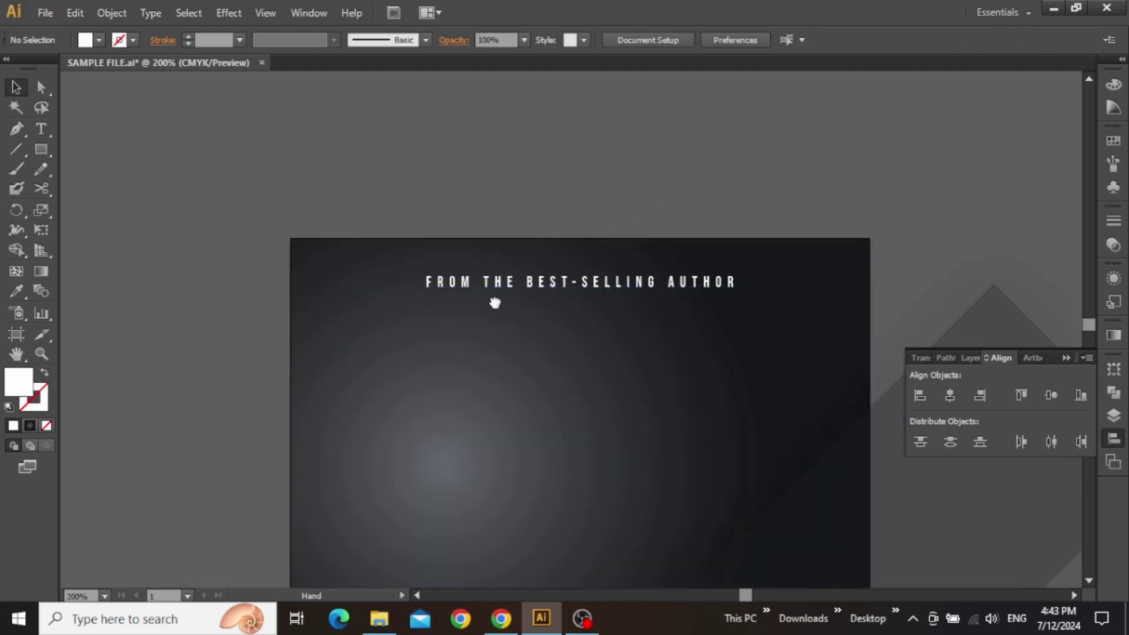
drag(494, 302, 554, 266)
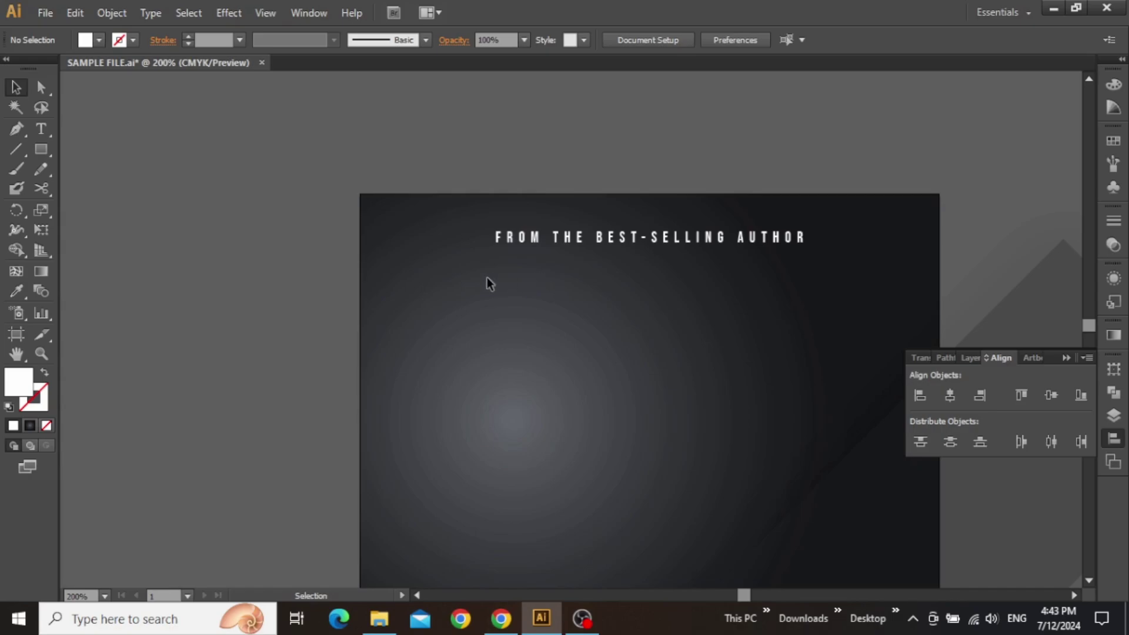
- Add the point text "RICH DAD" below the author line and scale it up to about 28.6 pt
scroll(489, 284, up, 1)
drag(496, 338, 424, 290)
key(t)
click(428, 283)
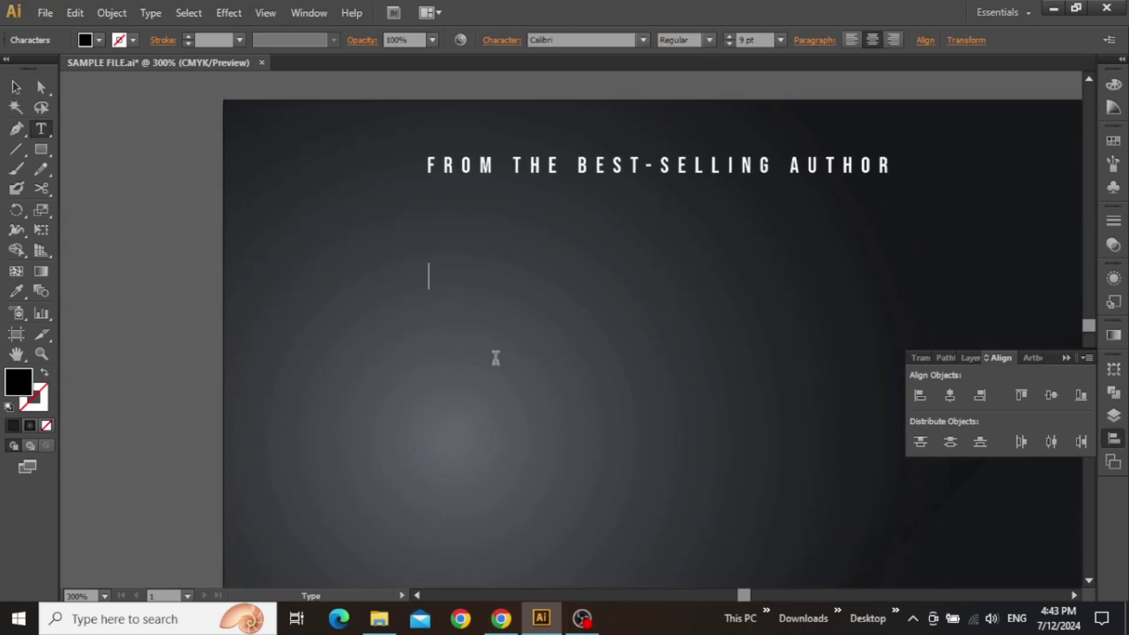
text(RICH DAD)
key(Escape)
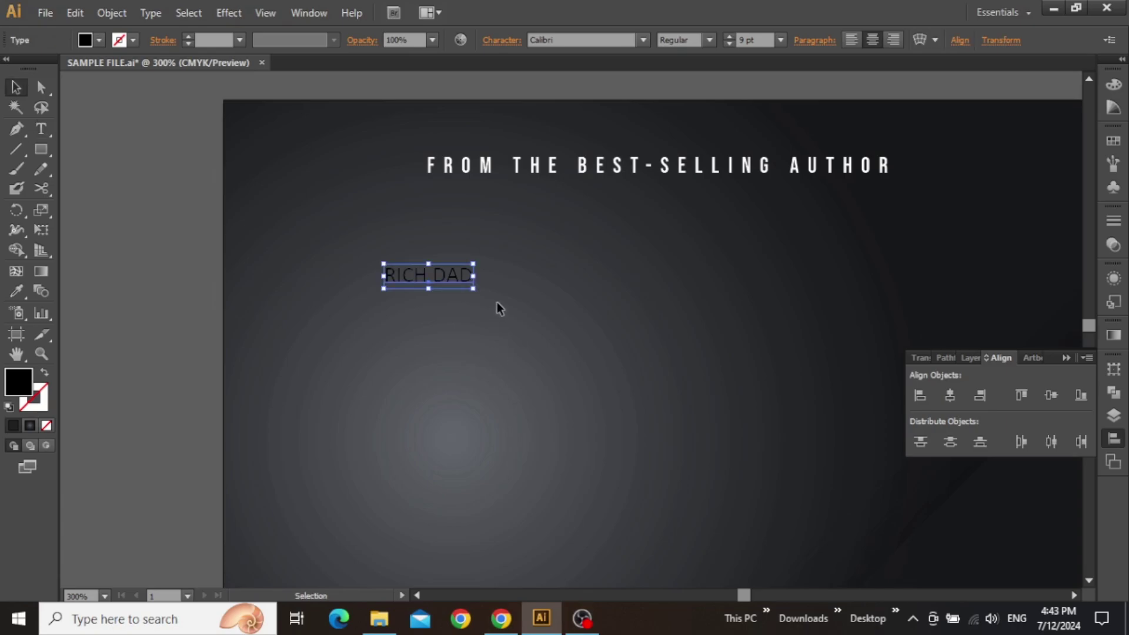
drag(474, 289, 569, 318)
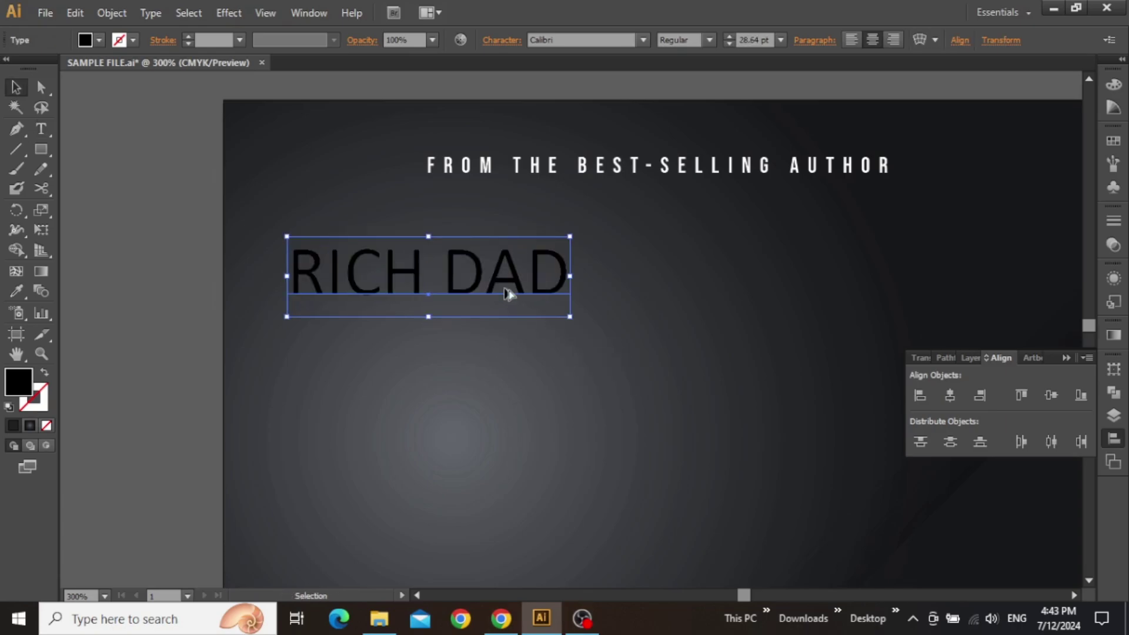
- Set the "RICH DAD" text to Arial in the Black style and shift it slightly to the right
click(557, 40)
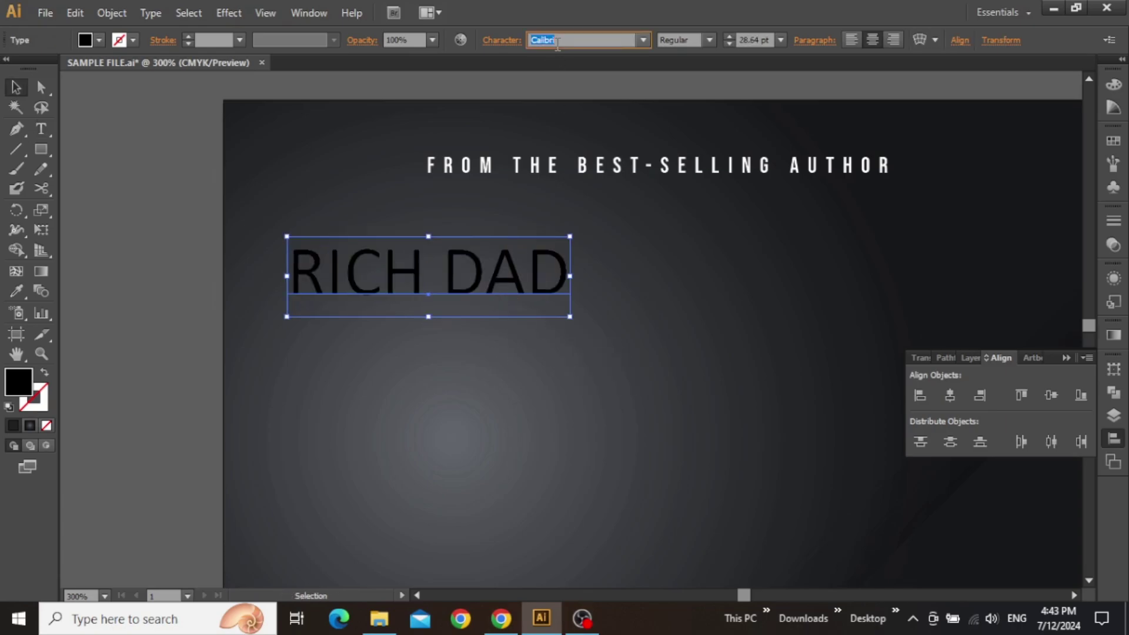
key(Return)
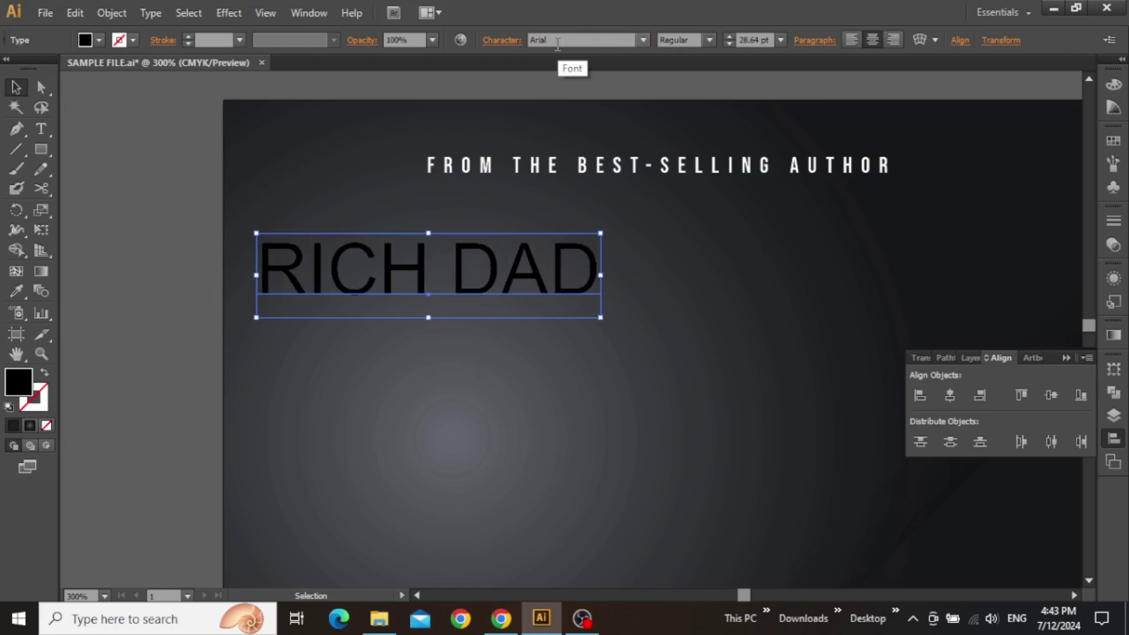
drag(546, 276, 571, 281)
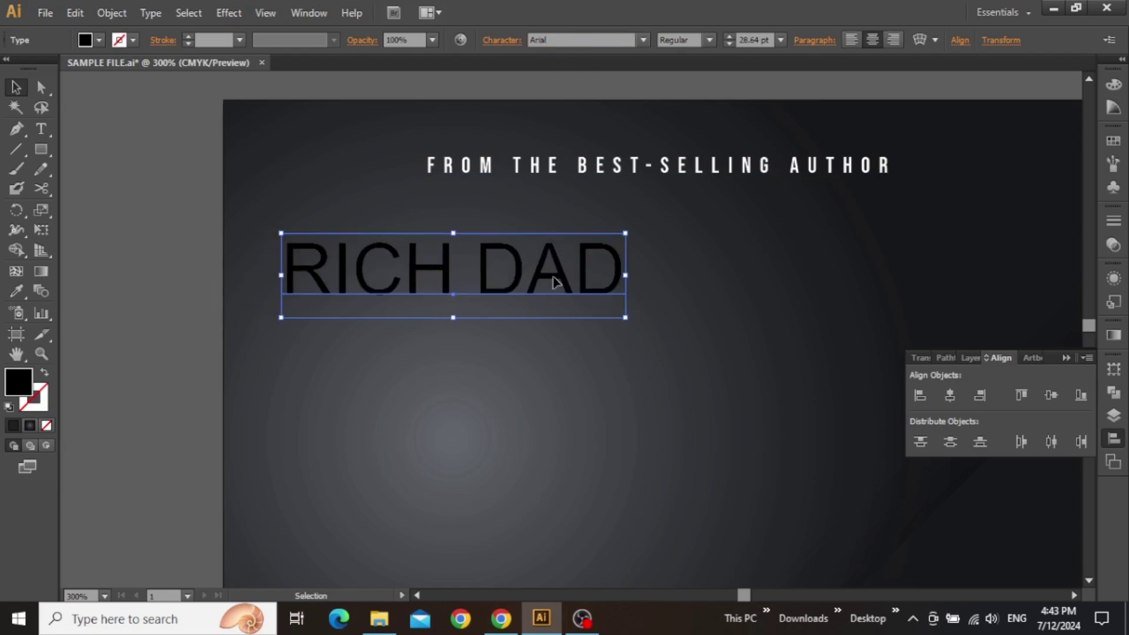
click(710, 39)
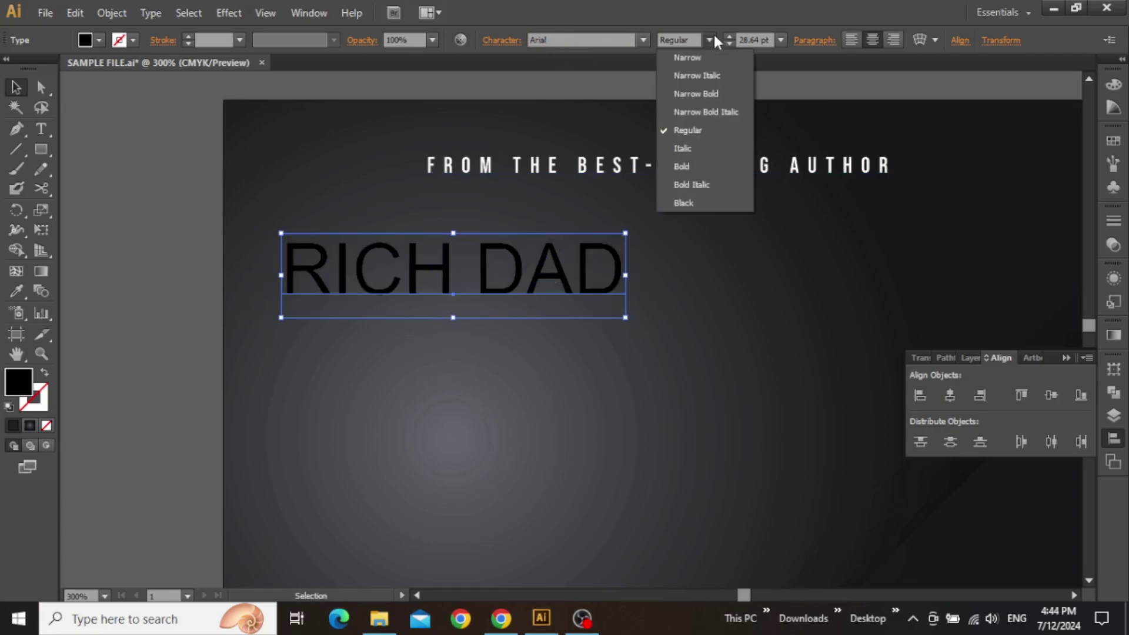
click(703, 206)
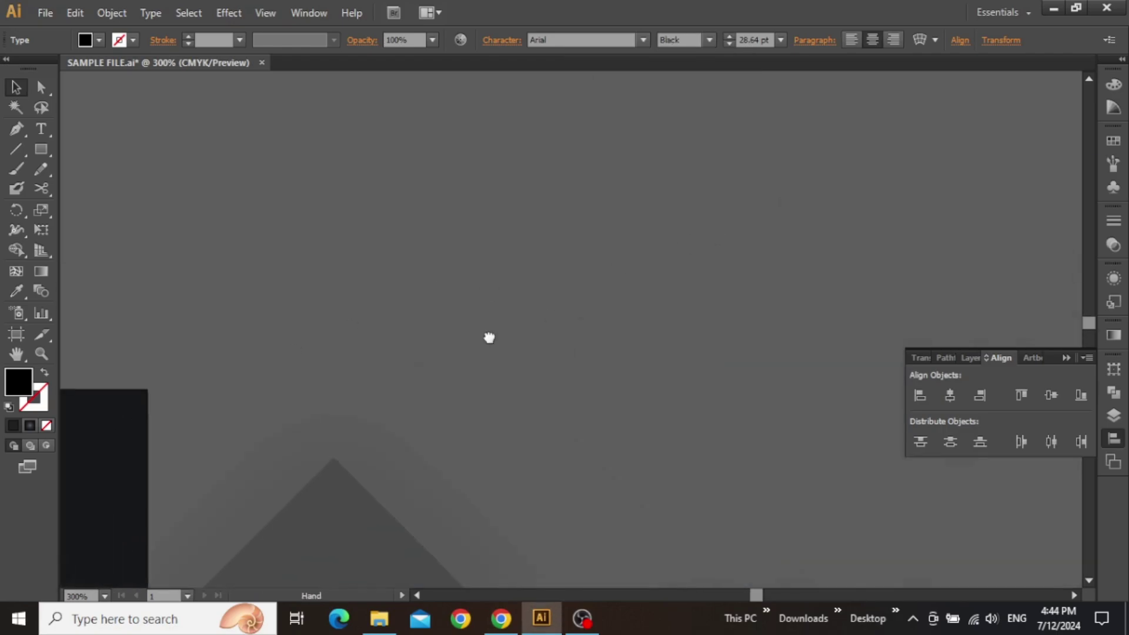
- Fill the "RICH DAD" title with the lime green sampled from the #C5D92C swatch beside the page
scroll(763, 114, up, 2)
drag(763, 116, 579, 219)
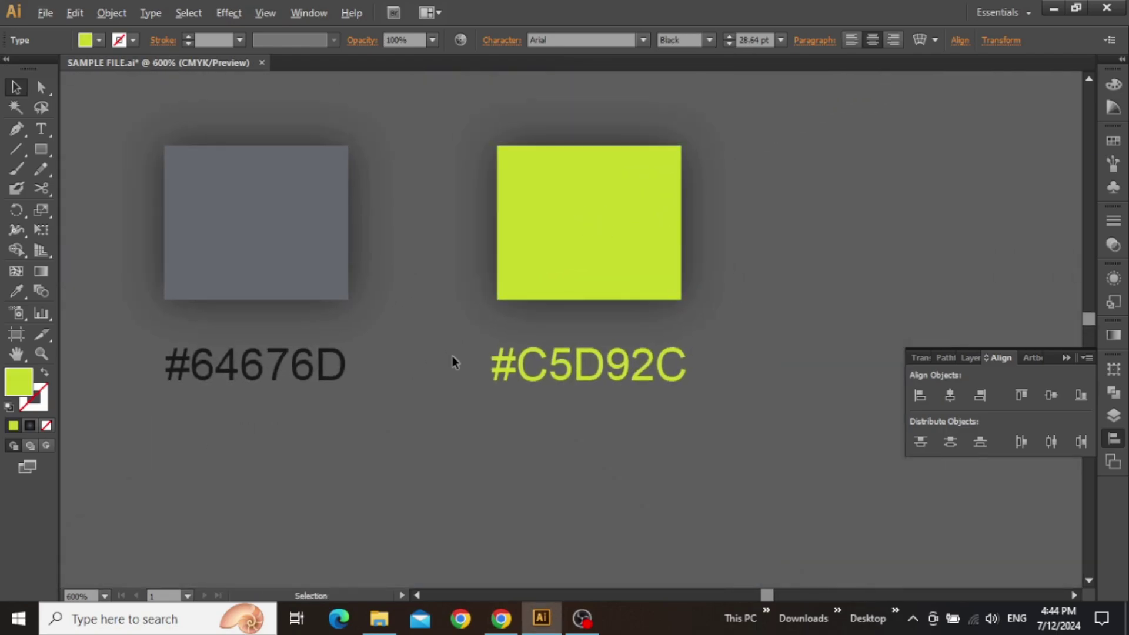
scroll(449, 355, down, 2)
drag(273, 360, 1070, 161)
drag(431, 333, 870, 147)
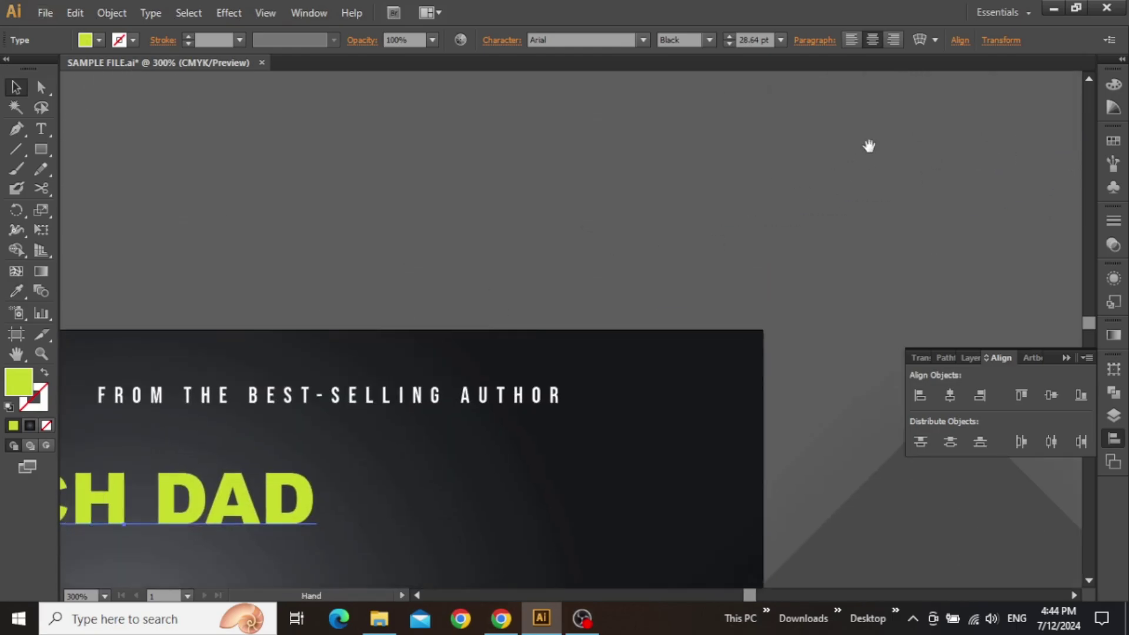
drag(509, 385, 791, 237)
scroll(464, 311, down, 2)
drag(556, 358, 539, 295)
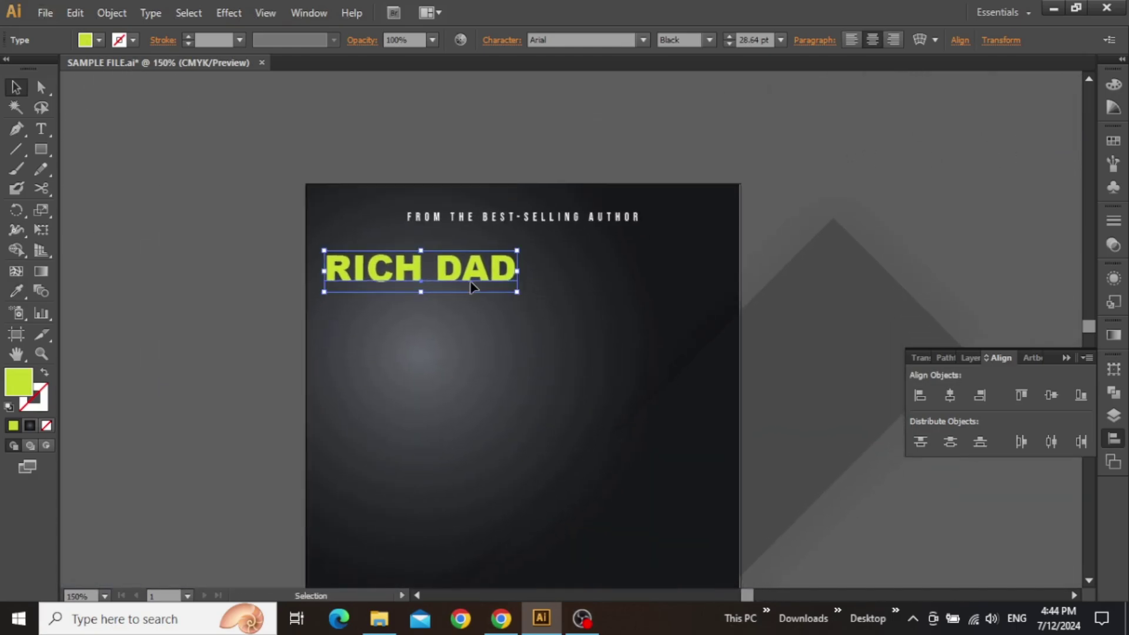
- Left-align the "RICH DAD" paragraph and place it near the page's left edge
click(852, 40)
drag(480, 276, 377, 267)
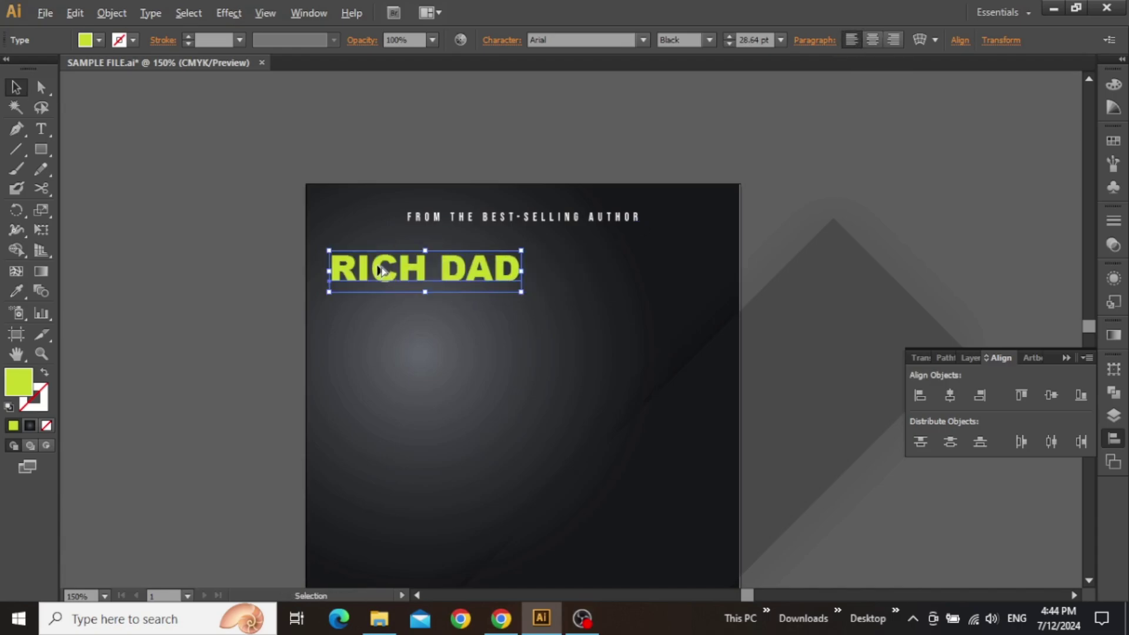
- Increase the "RICH DAD" title's font size to 44 pt
scroll(381, 270, up, 1)
click(745, 39)
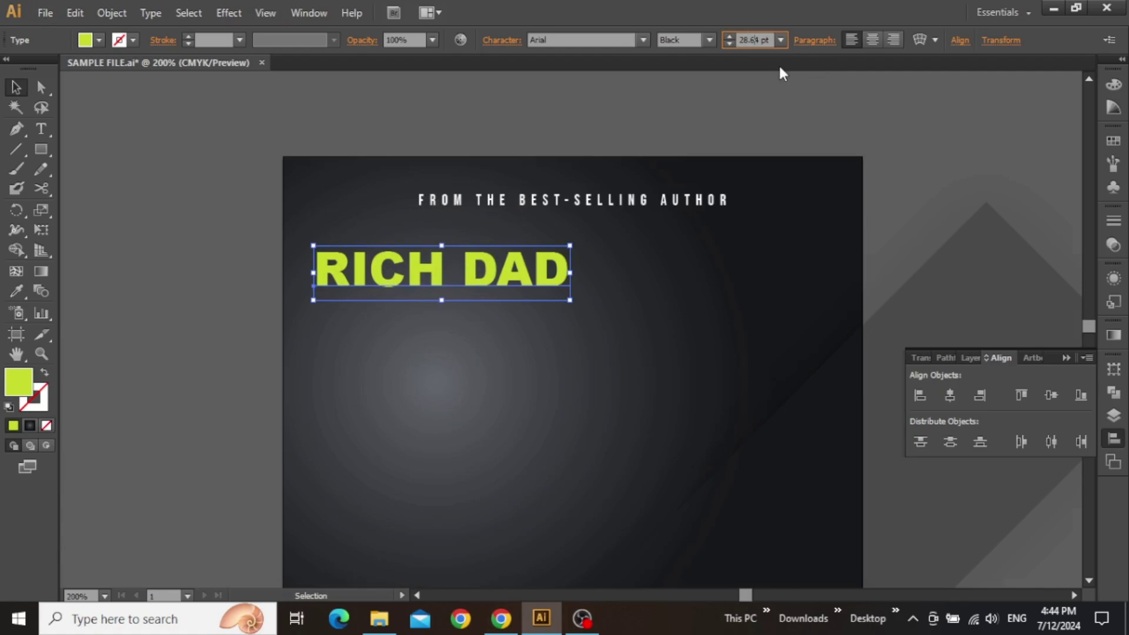
key(Up)
key(Up)
key(Up)
key(Up)
key(Up)
key(Up)
key(Up)
key(Up)
key(Up)
key(Up)
key(Up)
key(Up)
key(Up)
key(Up)
key(Up)
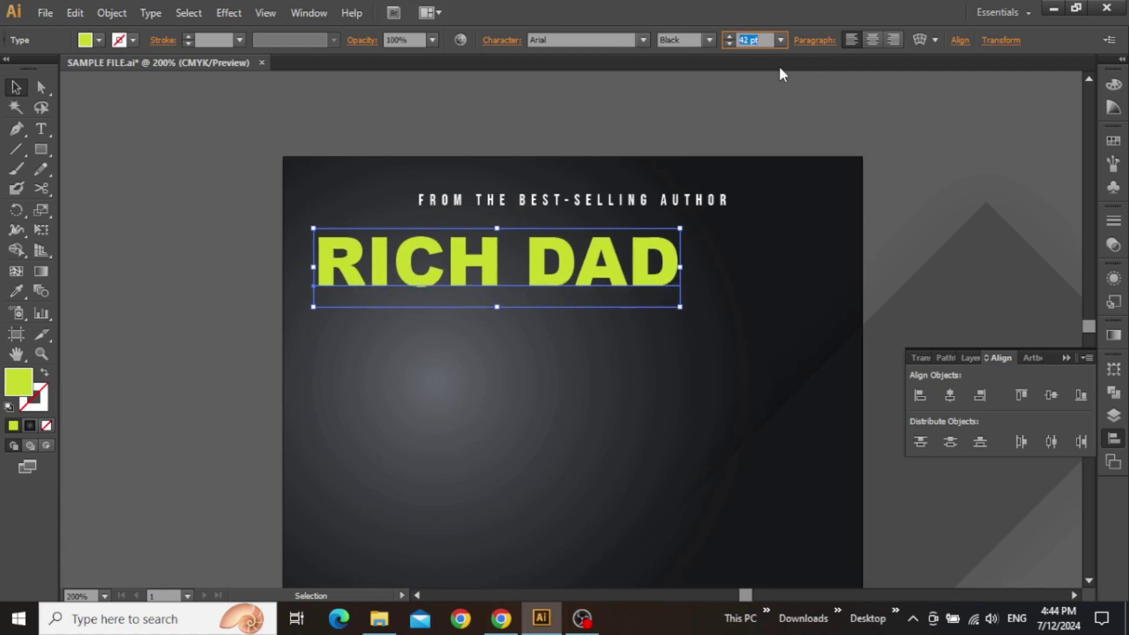
key(Up)
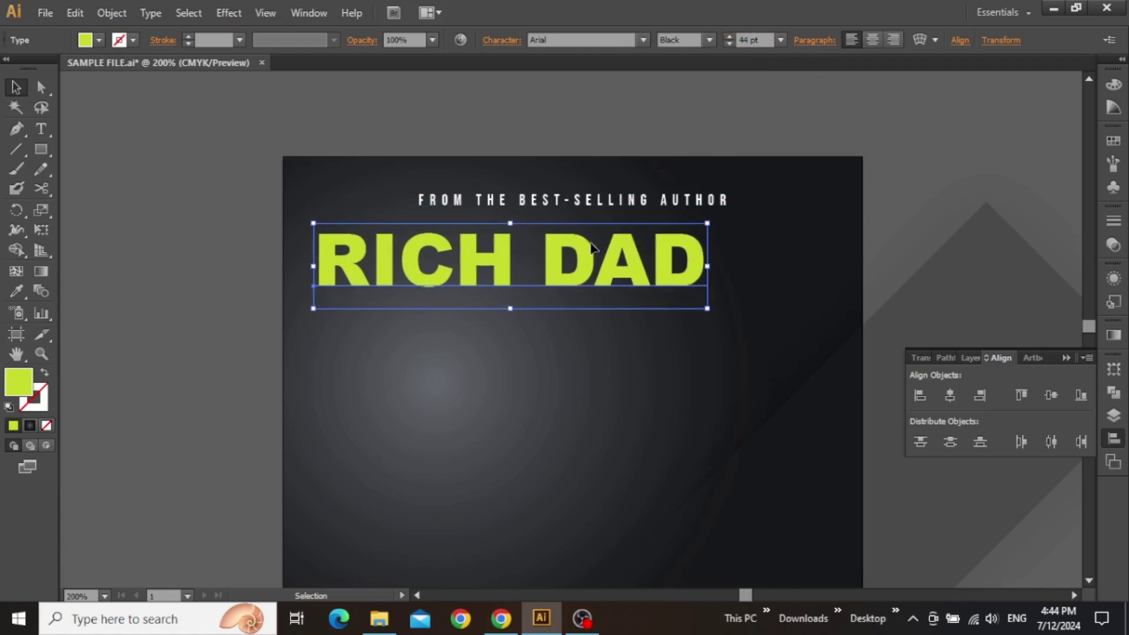
- Position the enlarged "RICH DAD" title slightly lower and closer to the page's left edge, leaving a small margin
drag(577, 249, 567, 253)
key(Left)
key(Left)
key(Left)
key(Left)
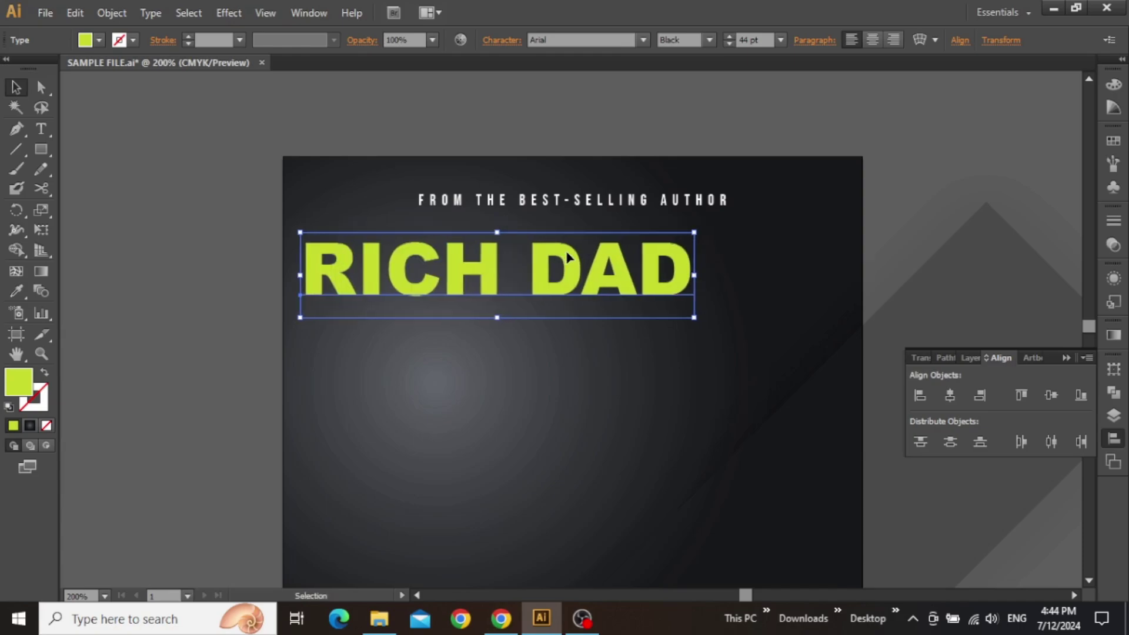
key(Right)
key(Right)
key(Right)
key(Up)
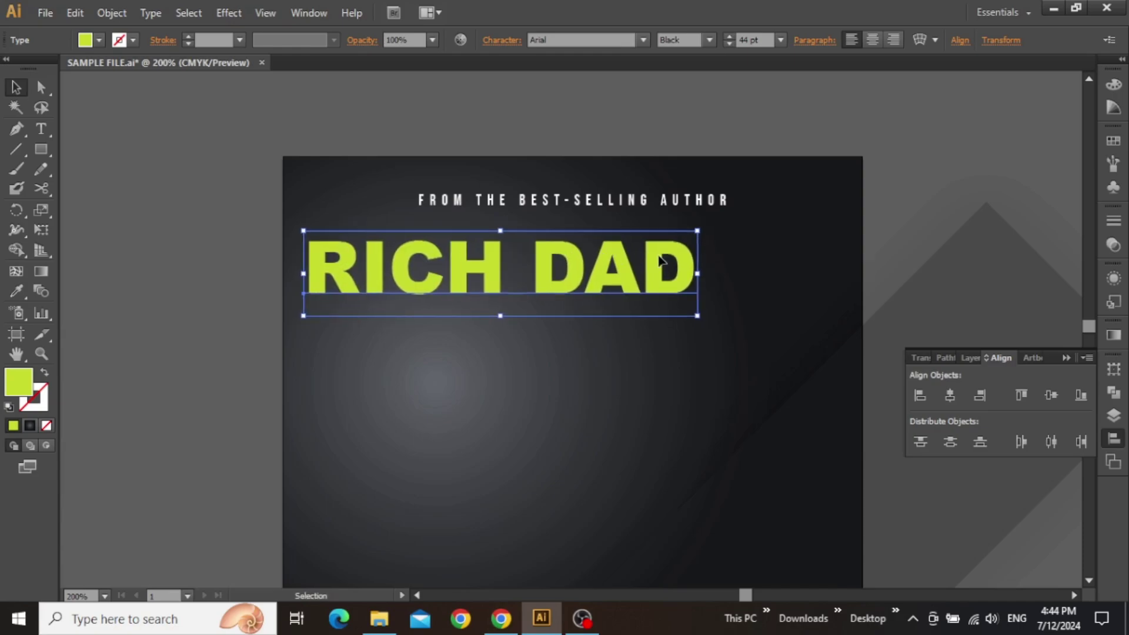
click(917, 207)
- Duplicate the "RICH DAD" title directly below the original and fill the copy with white, FFFFFF
click(492, 281)
drag(455, 270, 453, 336)
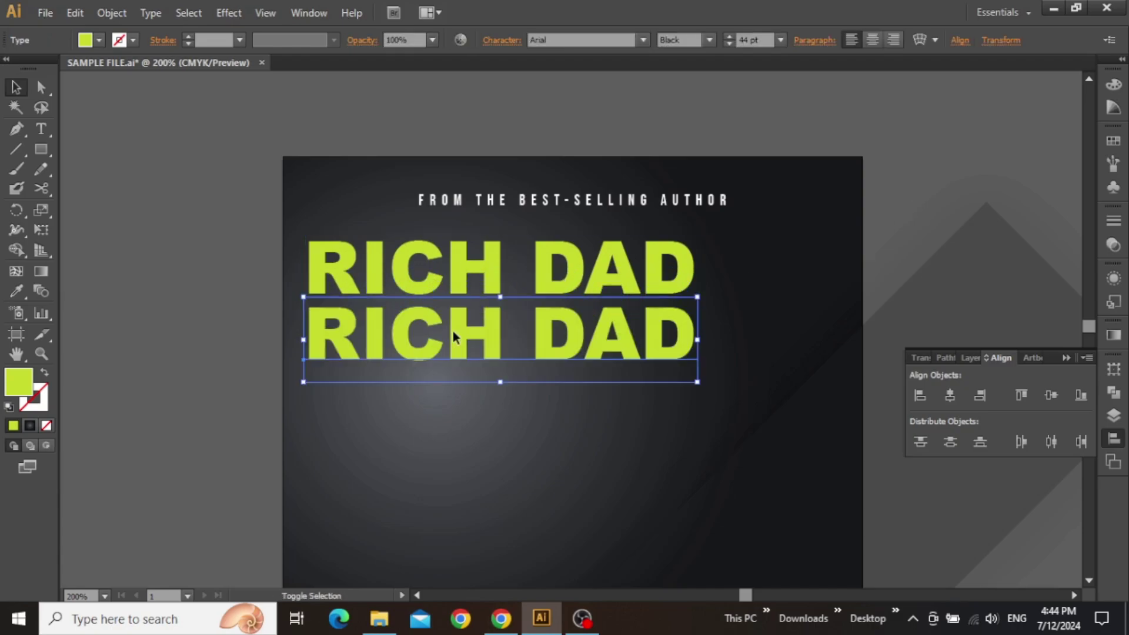
double_click(27, 391)
click(692, 150)
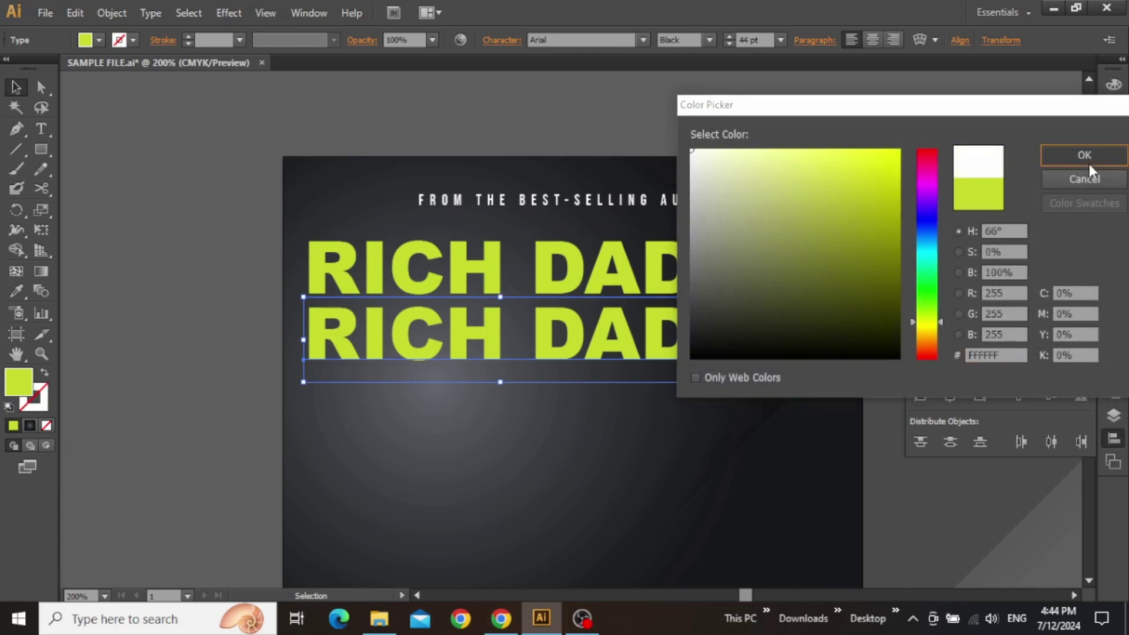
click(1083, 156)
- Set the white copy's font style to Bold and its font size to 40 pt
click(709, 39)
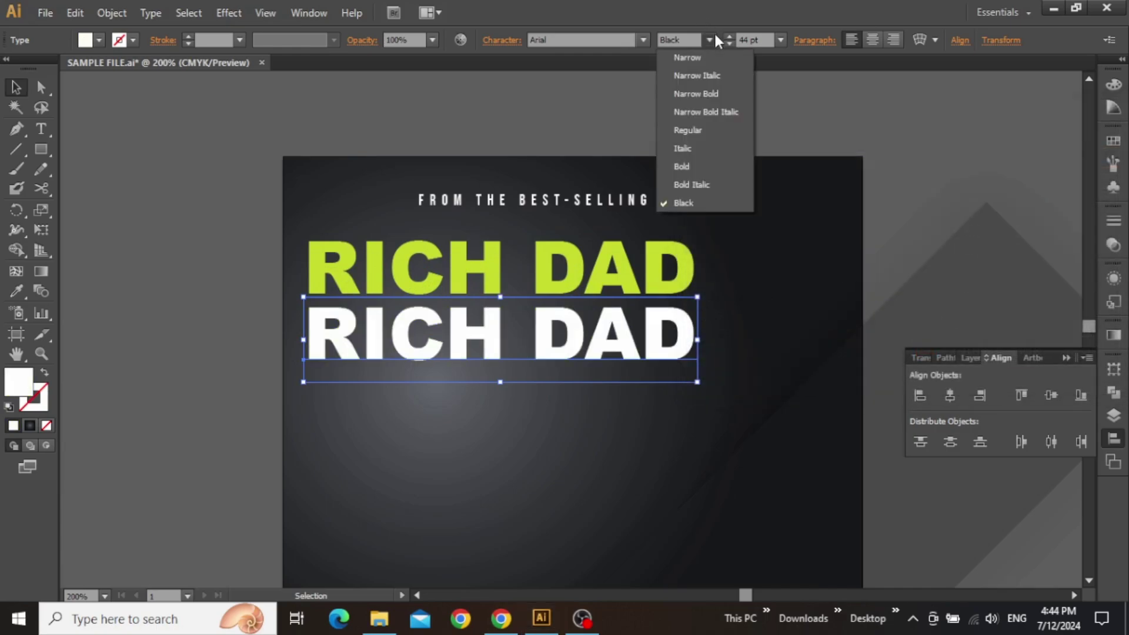
click(685, 160)
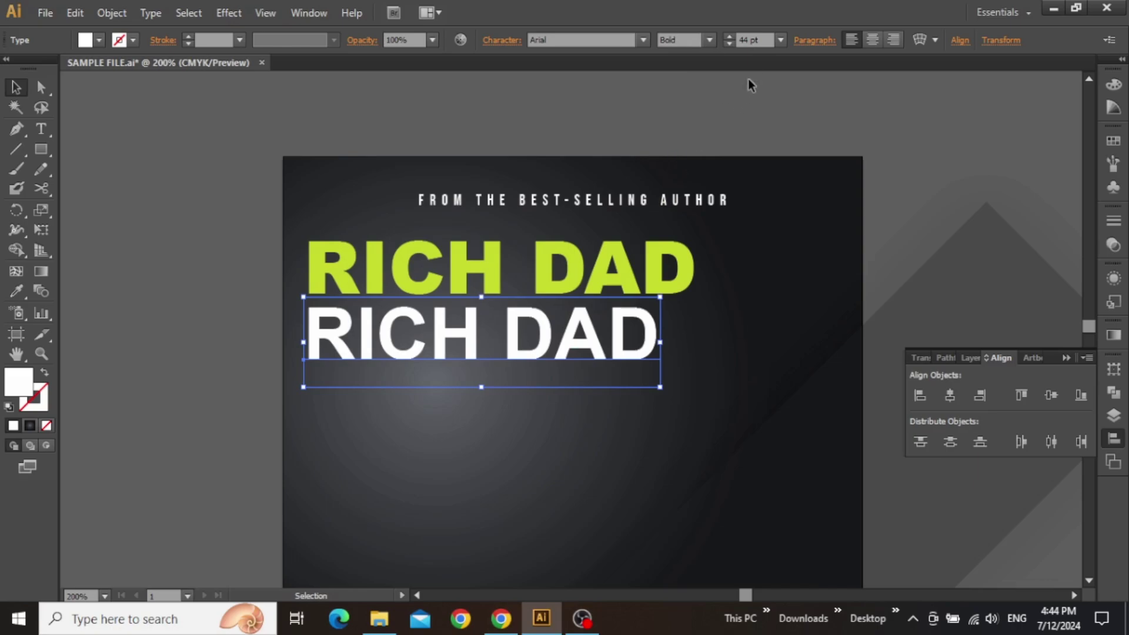
click(763, 41)
key(Down)
key(Down)
key(Down)
key(Down)
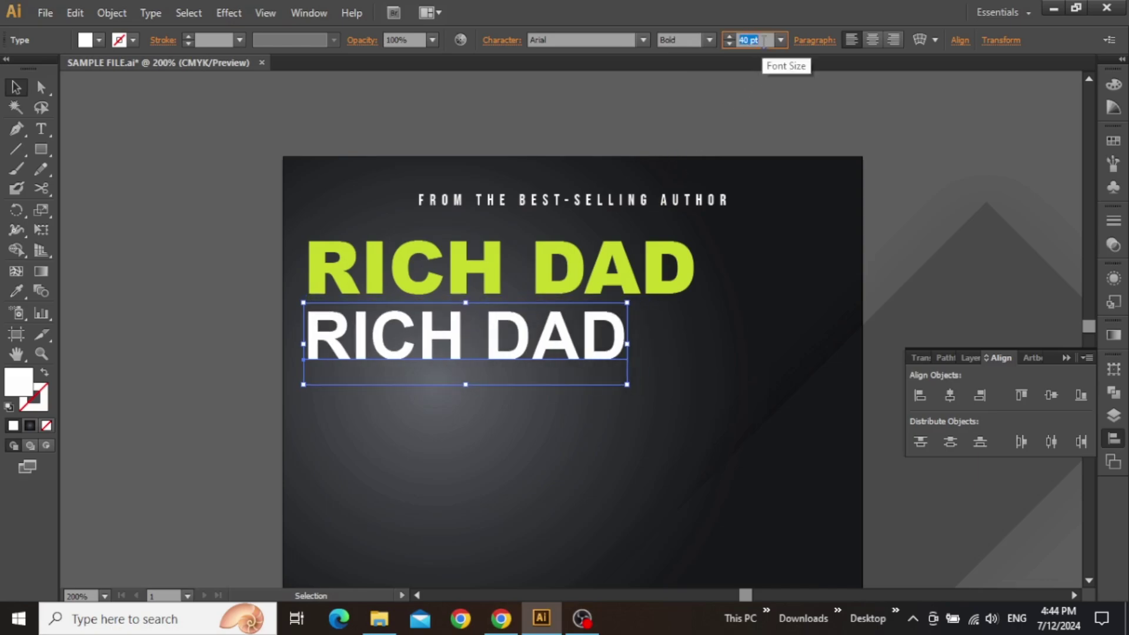
- Replace the white copy's text with "POOR"
double_click(464, 328)
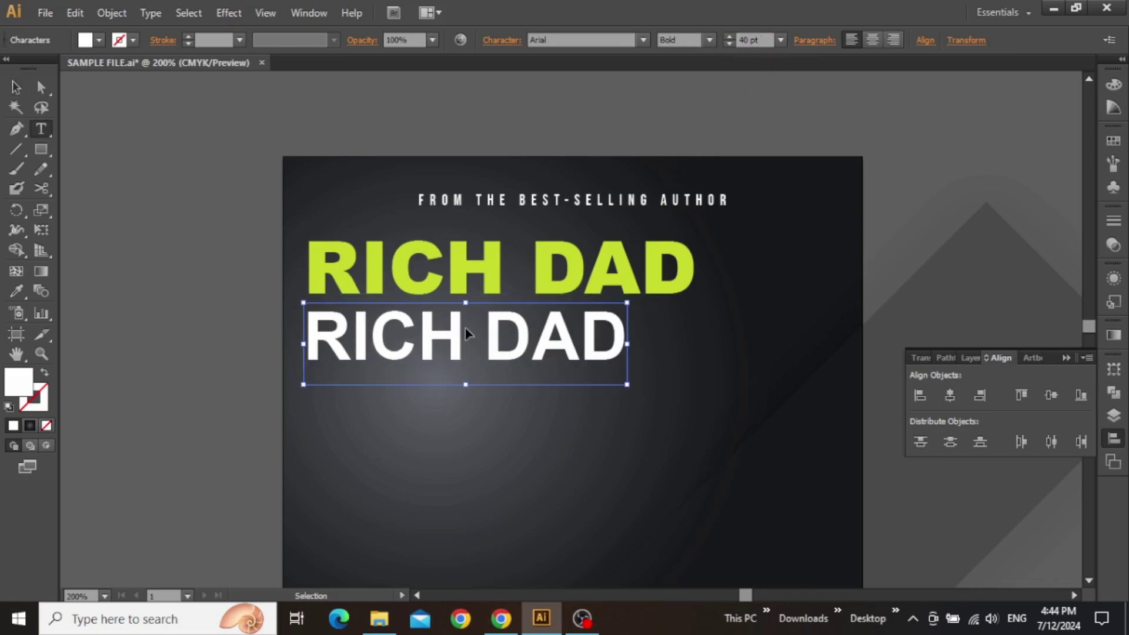
key(ctrl+a)
text(POOR)
key(Escape)
- Duplicate the "POOR" line directly beneath itself and change the copy's text to "DAD"
drag(448, 340, 448, 398)
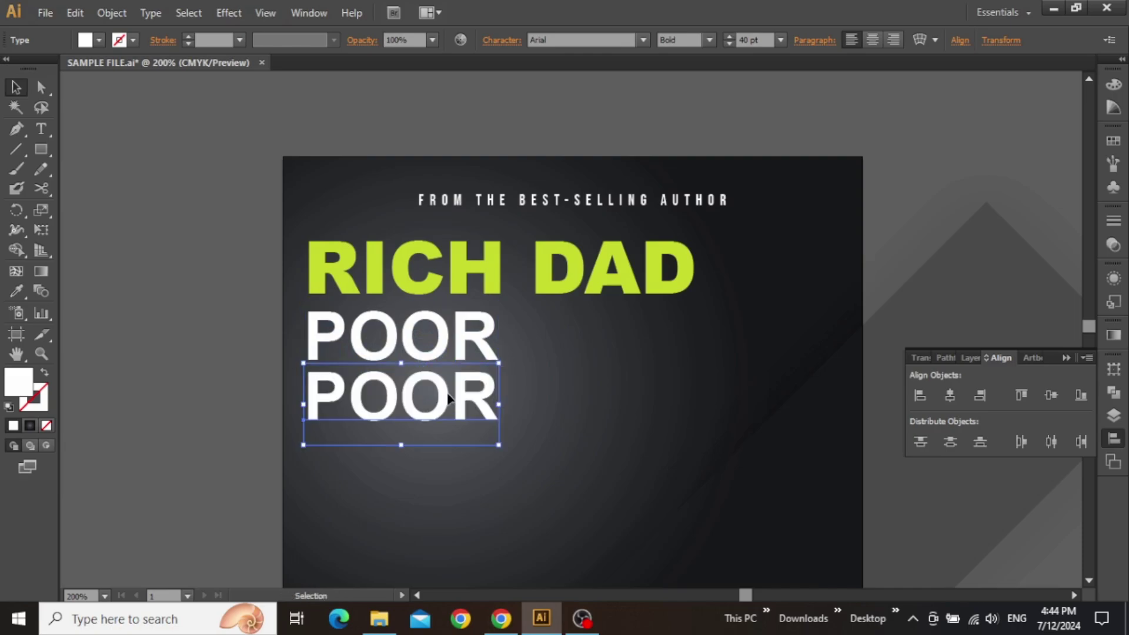
double_click(448, 398)
key(ctrl+a)
text(DAD)
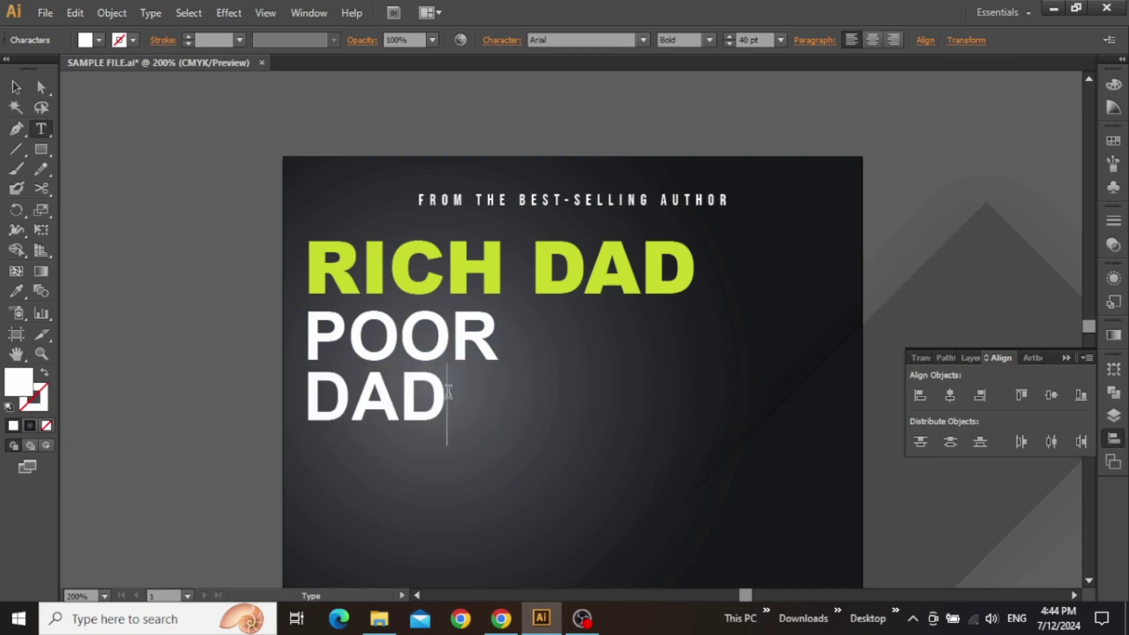
key(Escape)
- Nudge the white "POOR" and "DAD" lines slightly up to tighten their spacing below the green title
click(434, 327)
key(Up)
key(Up)
key(Up)
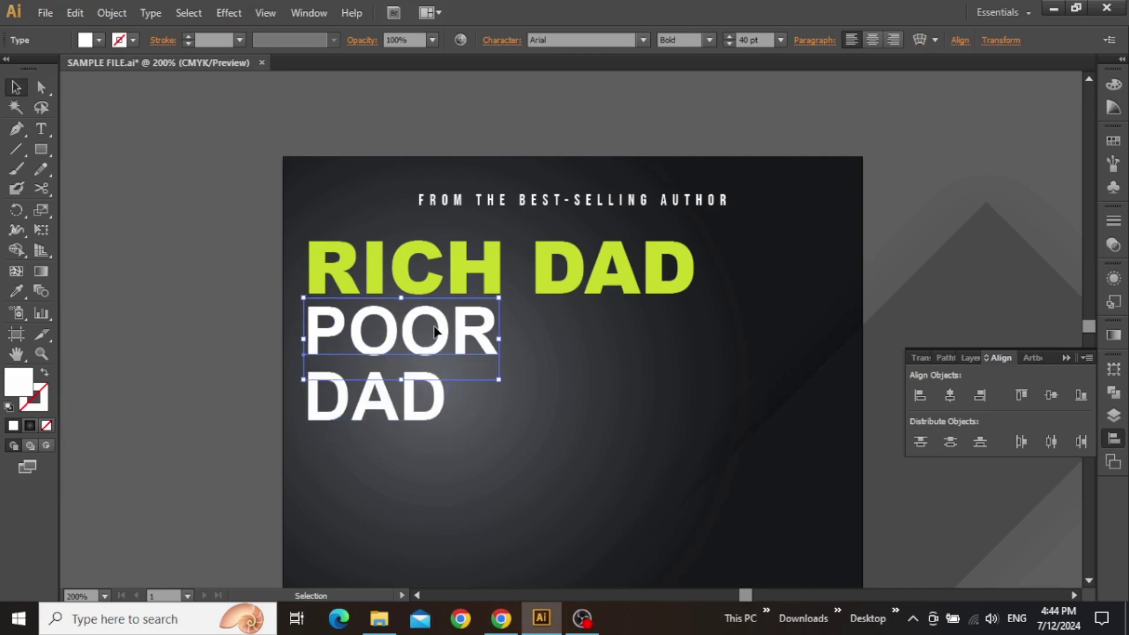
click(426, 398)
key(Up)
key(Up)
key(Up)
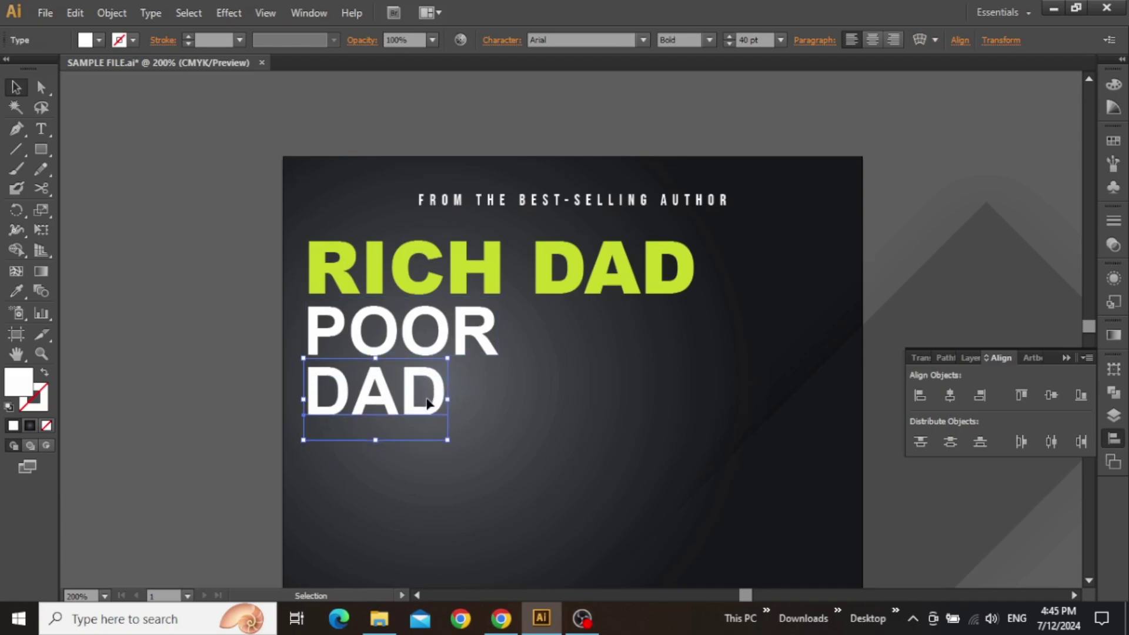
click(201, 256)
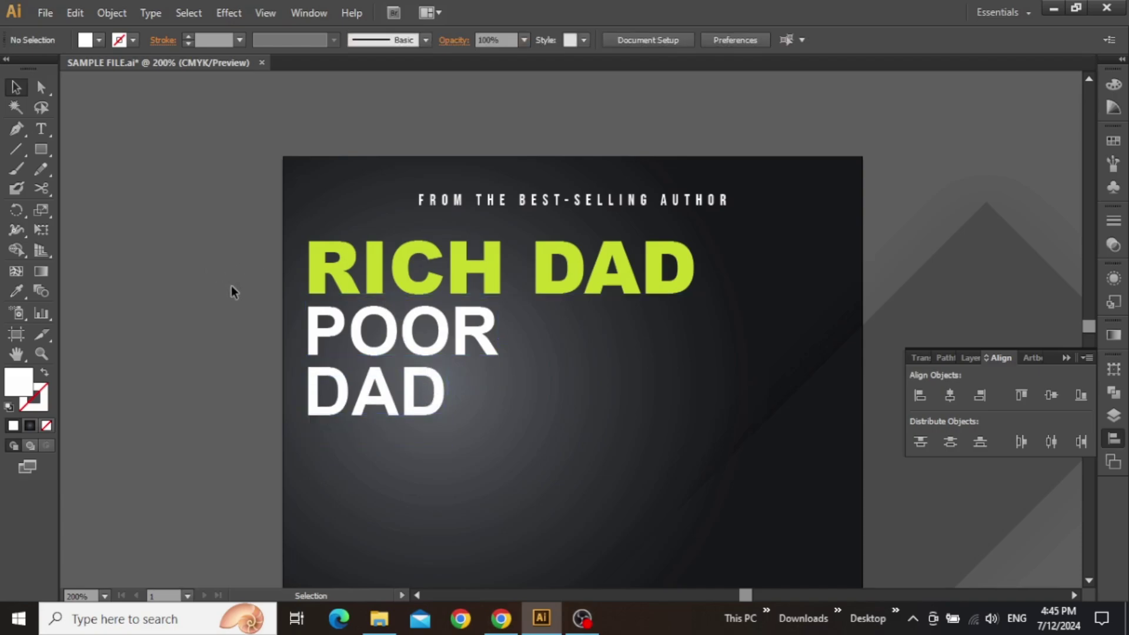
- Bring the Model.png photo from File Explorer into the document as a linked image over the page
drag(261, 336, 235, 298)
scroll(559, 267, down, 1)
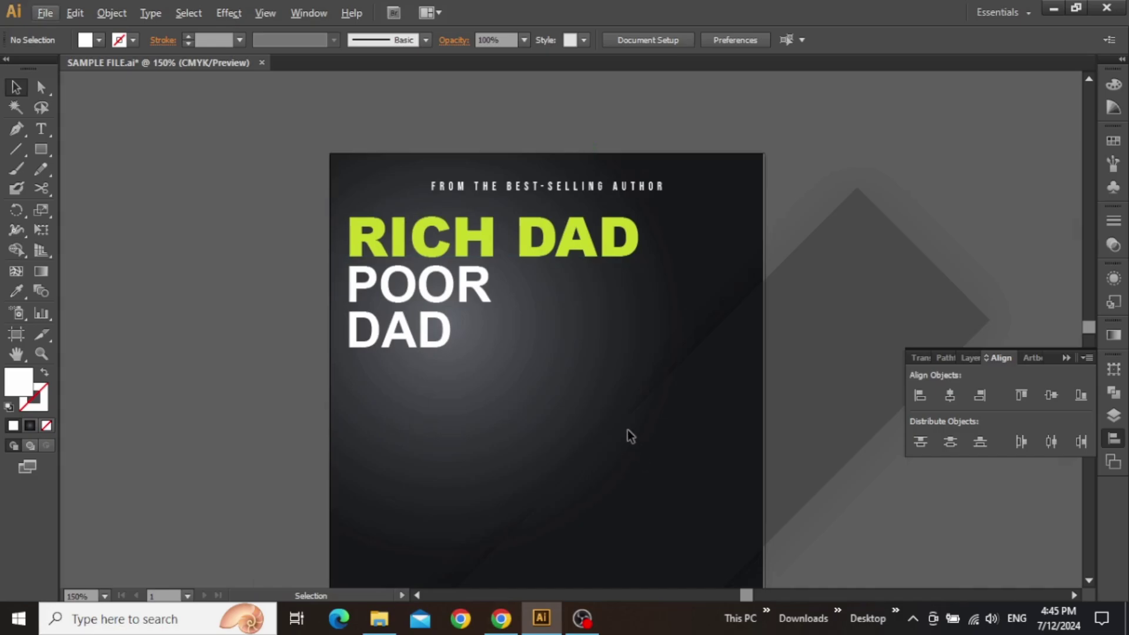
drag(628, 436, 608, 266)
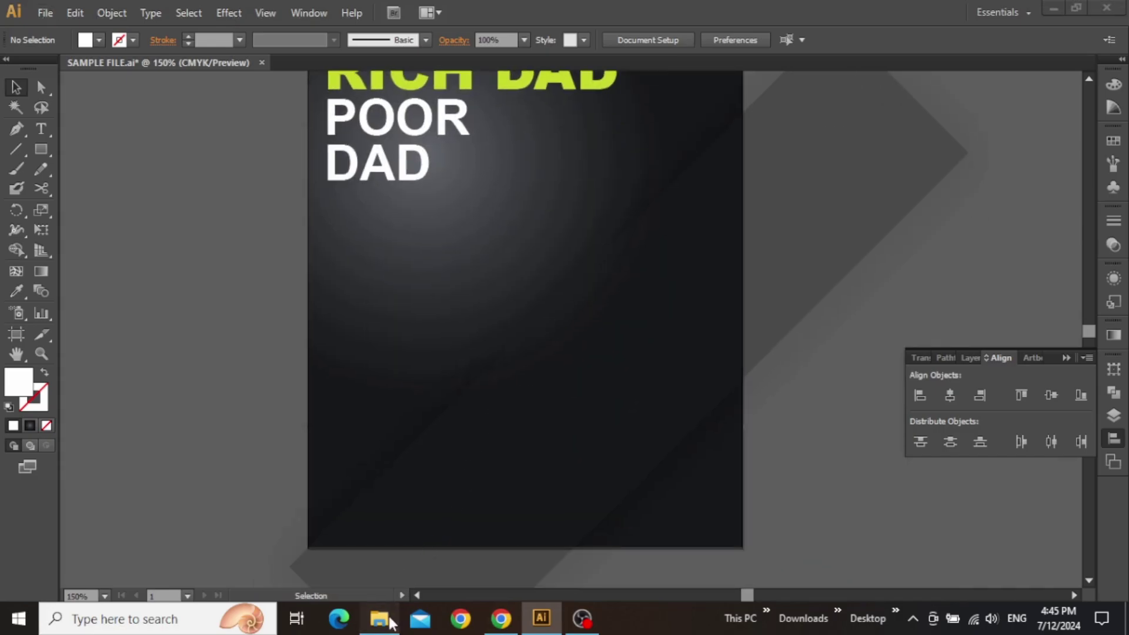
click(379, 618)
drag(218, 136, 474, 312)
key(ctrl+minus)
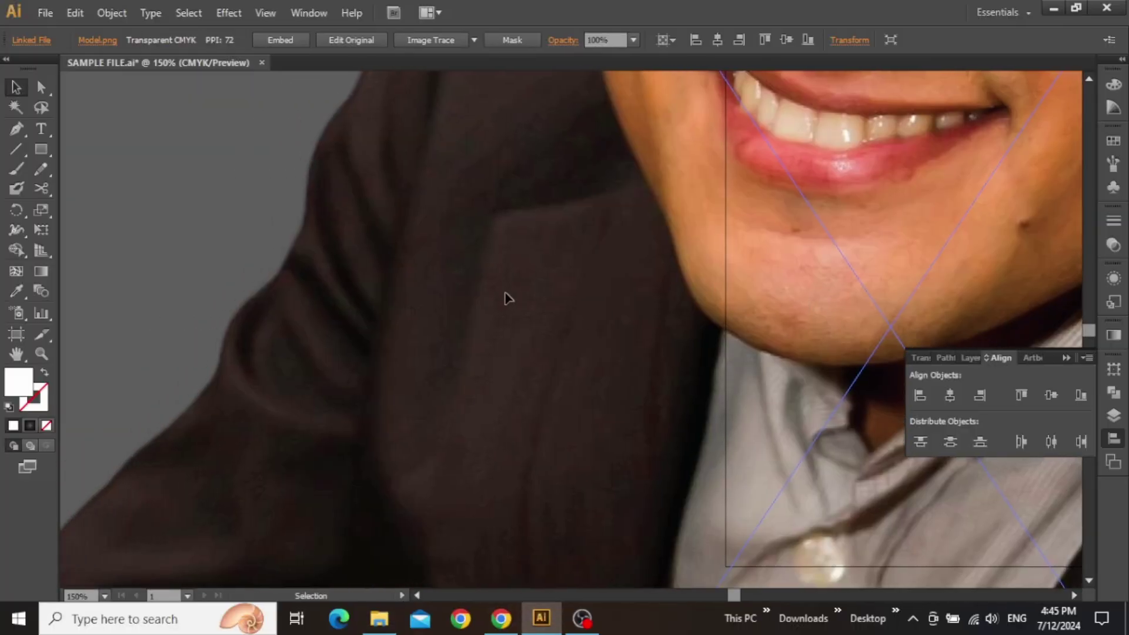
key(ctrl+minus)
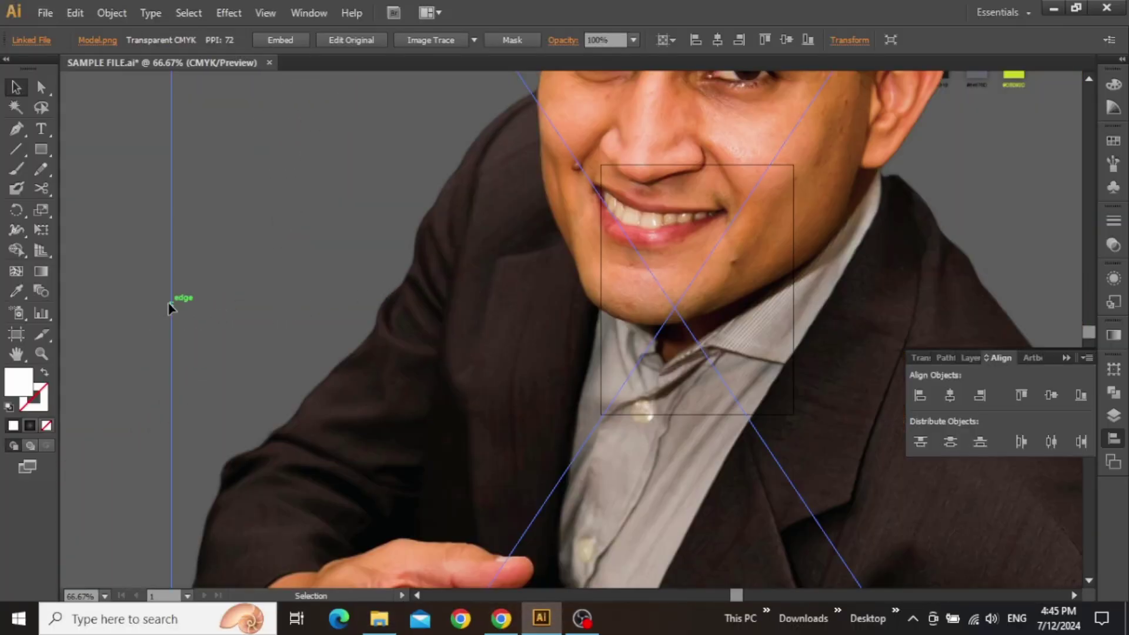
- Scale the model photo down to fit the page and align it to the artboard's right and bottom edges
drag(171, 306, 600, 306)
scroll(770, 278, up, 2)
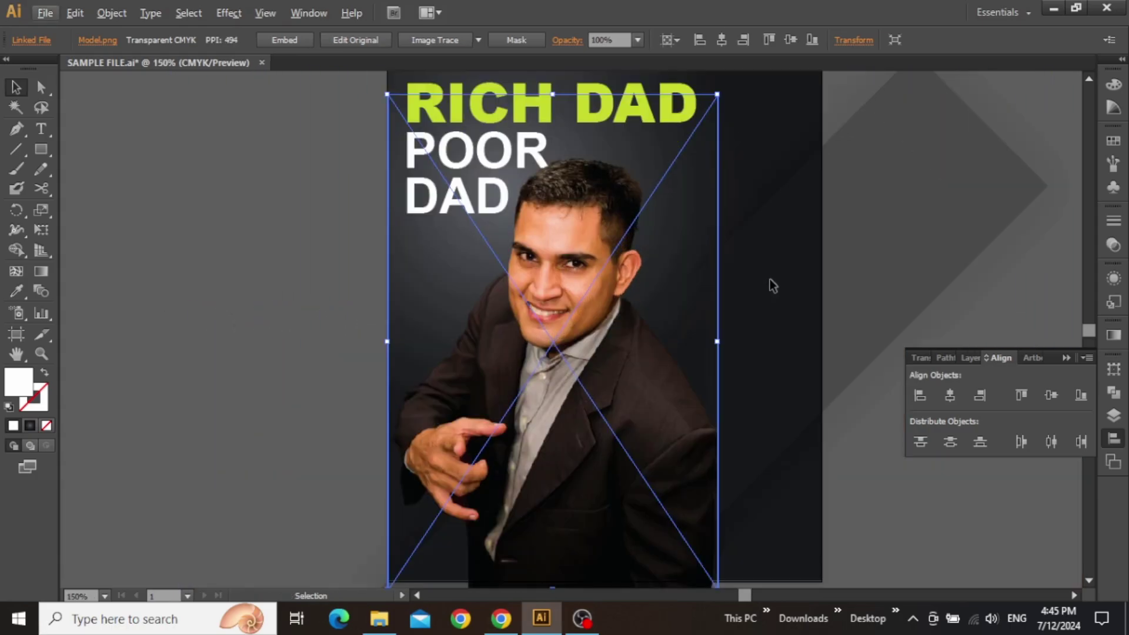
drag(721, 278, 652, 268)
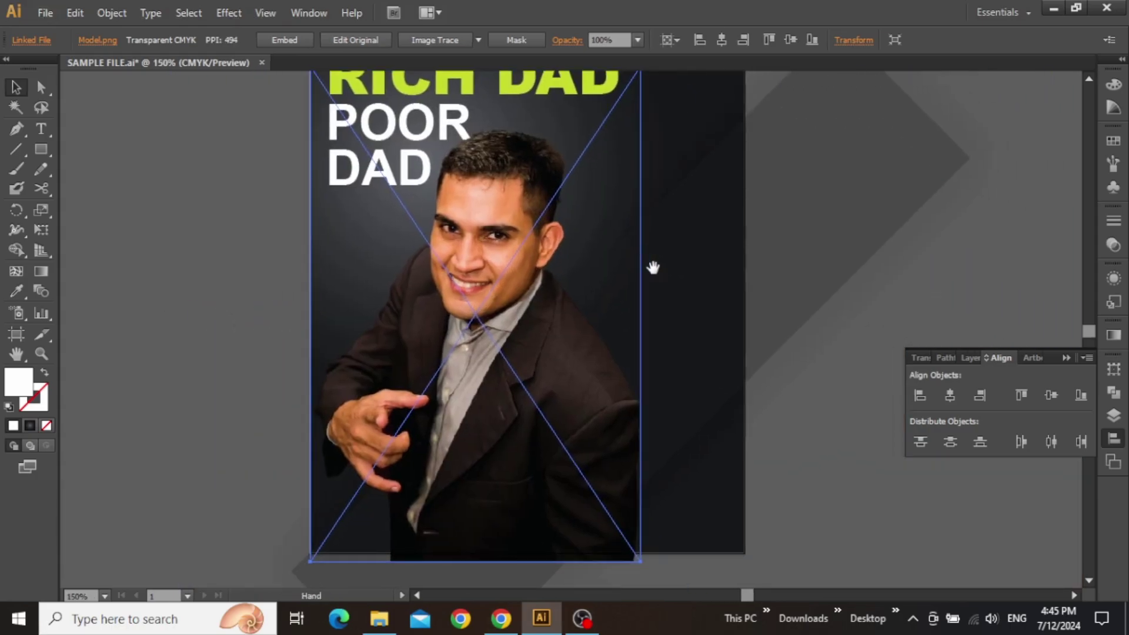
click(977, 395)
click(1079, 395)
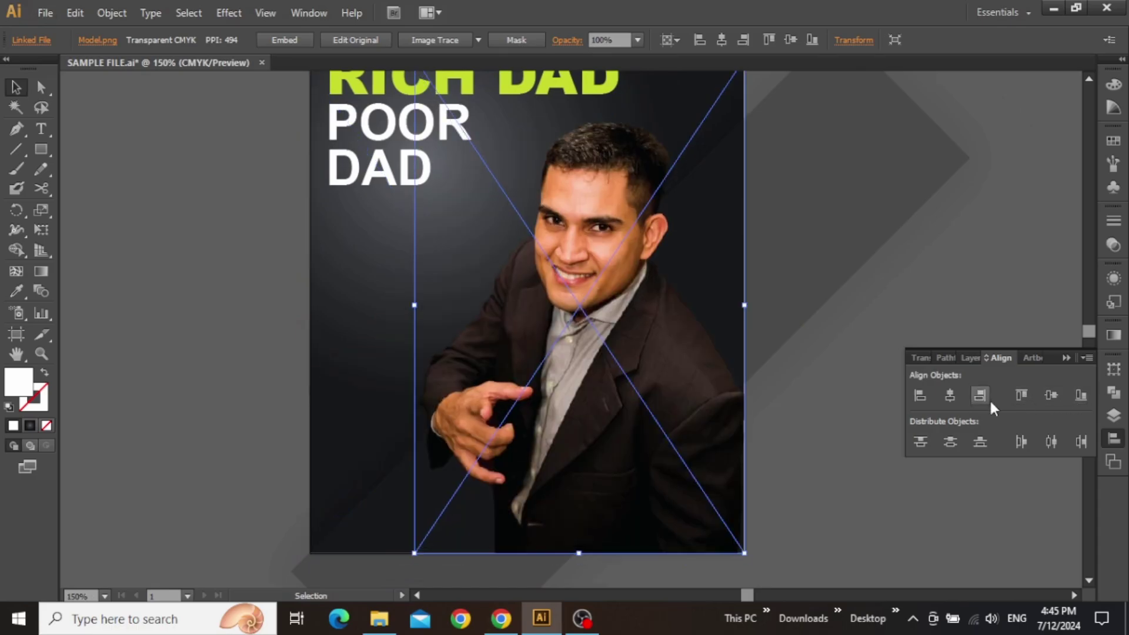
- Nudge the model photo slightly right and down so it extends just past the page's bottom-right corner
drag(833, 399, 794, 305)
scroll(692, 344, up, 1)
scroll(692, 347, up, 1)
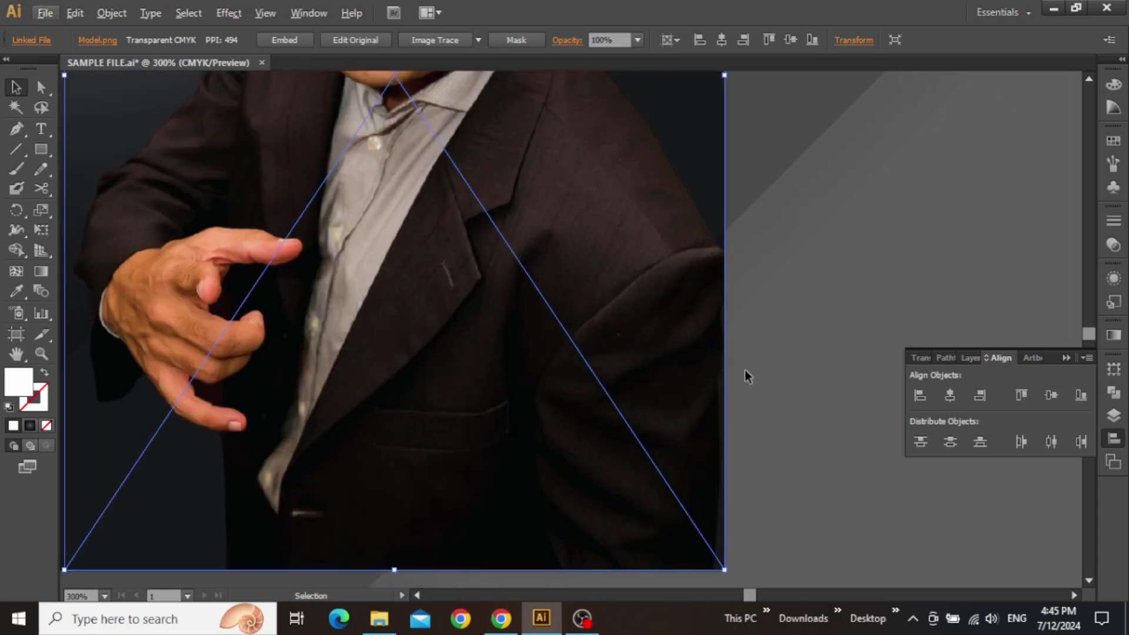
drag(745, 375, 688, 315)
key(Right)
key(Down)
key(Down)
key(Right)
key(Right)
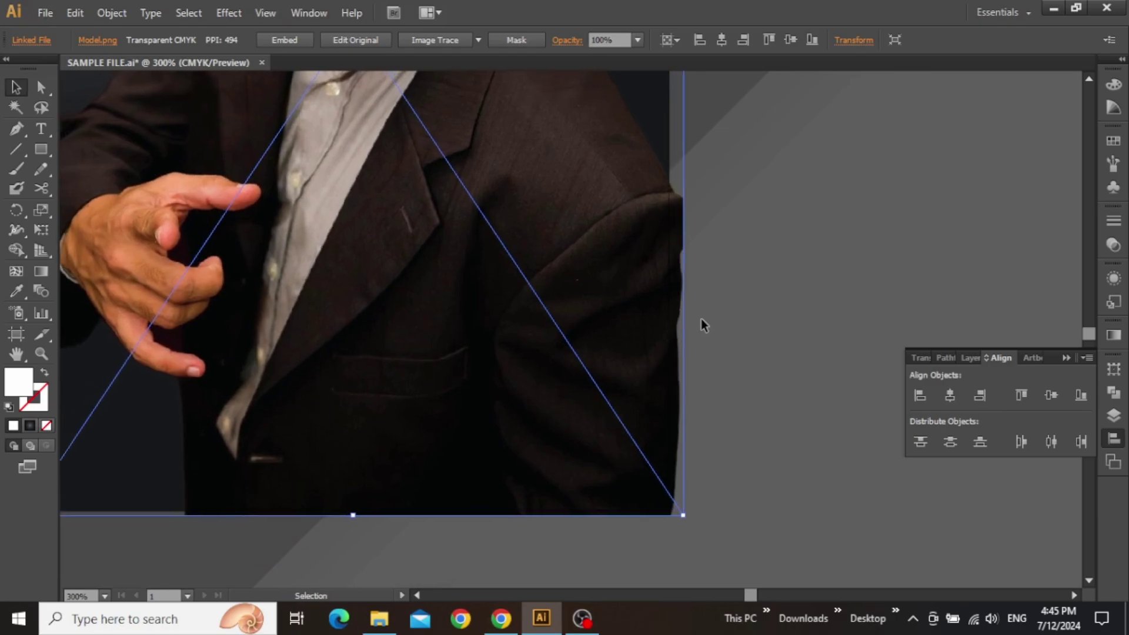
- Apply a Multiply drop shadow to the model photo with 40% opacity, 0 px X offset, -5 px Y offset and 8 px blur
scroll(612, 249, down, 1)
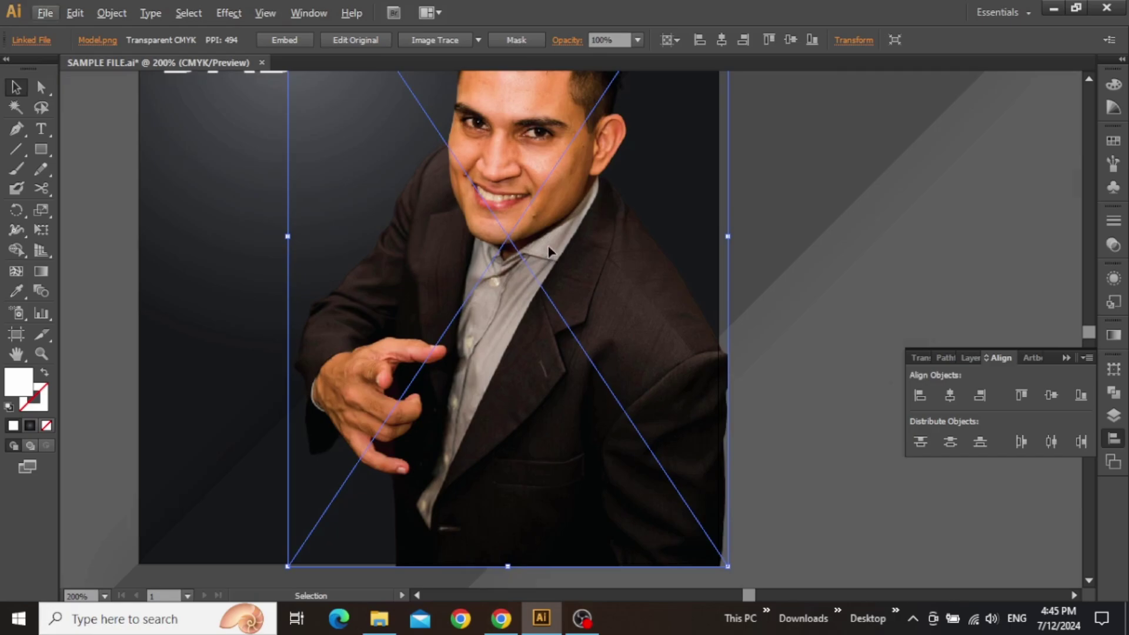
drag(551, 215, 652, 463)
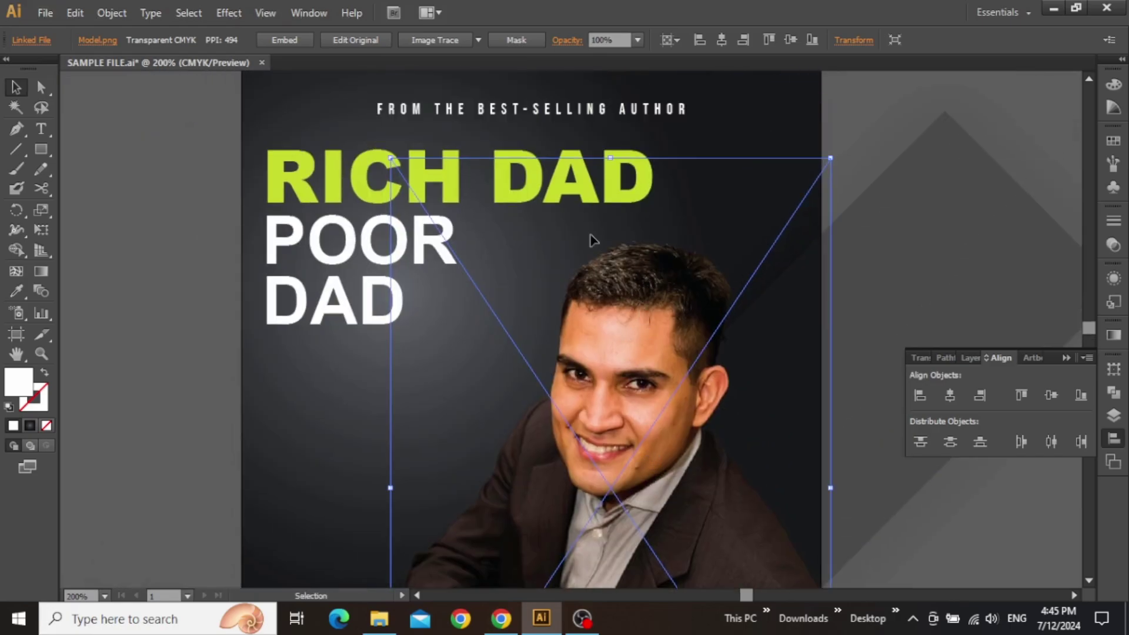
click(235, 14)
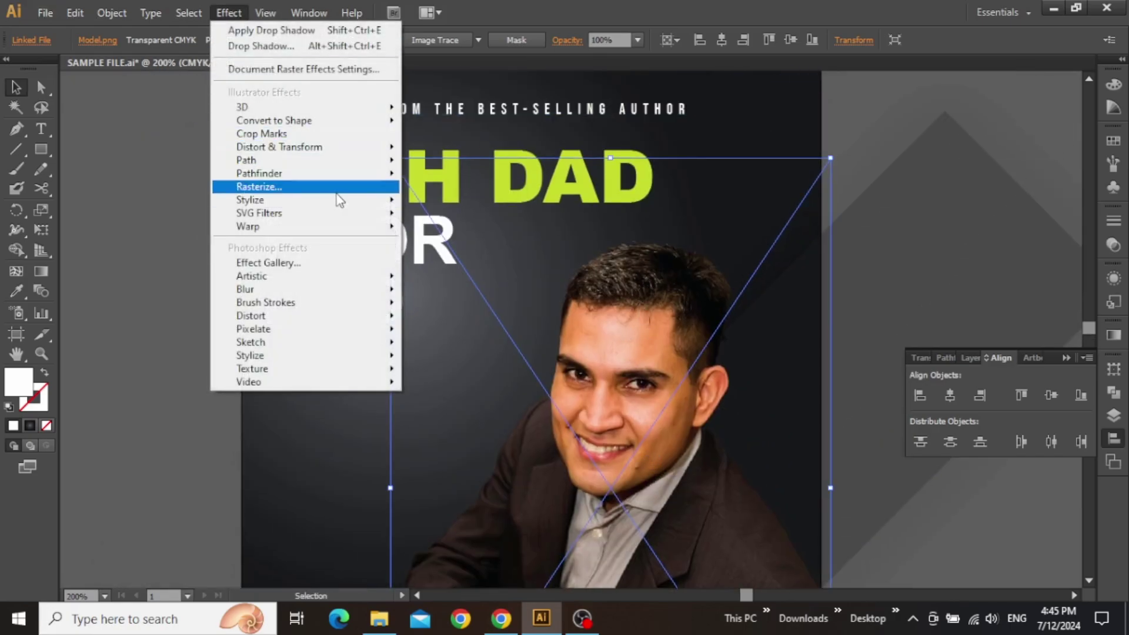
mouse_move(367, 208)
click(432, 202)
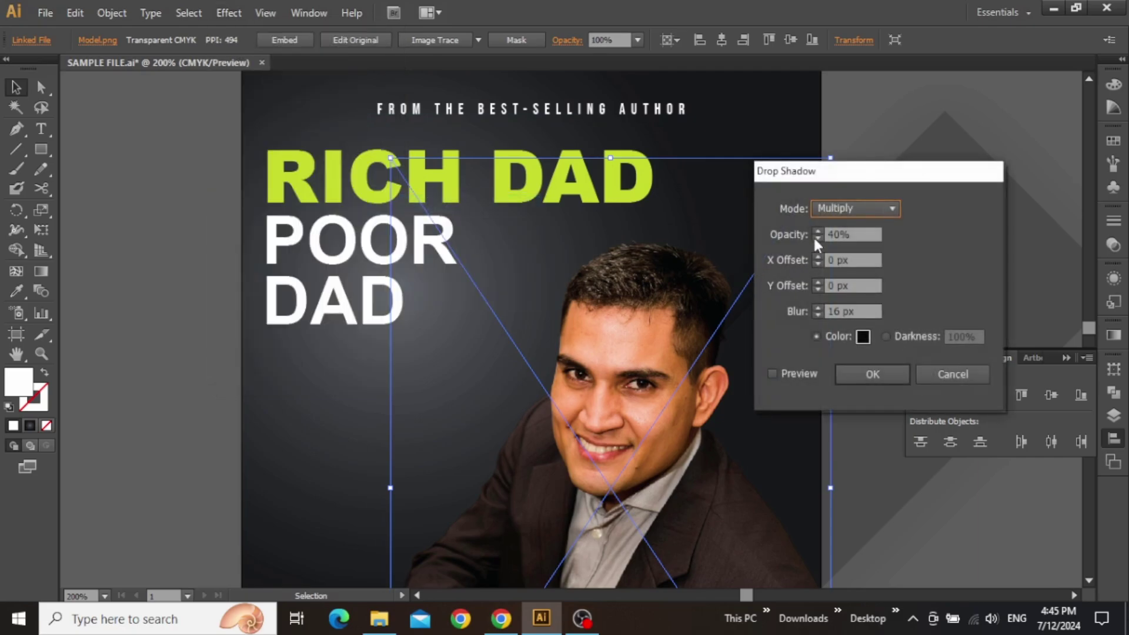
drag(860, 175, 869, 151)
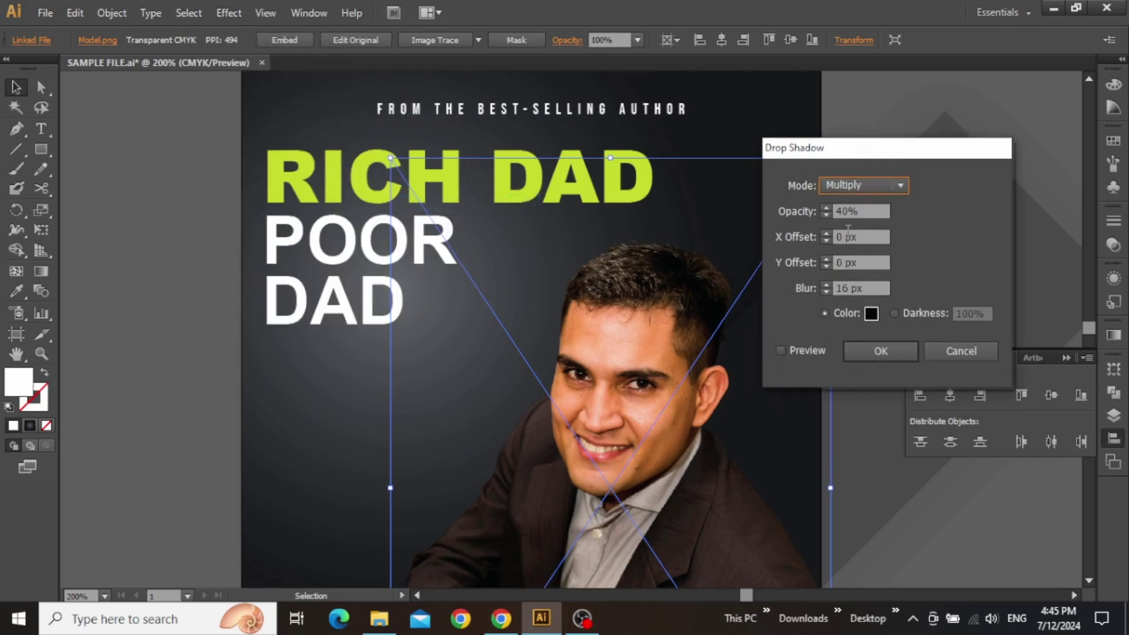
click(846, 262)
key(BackSpace)
text(-5)
key(Tab)
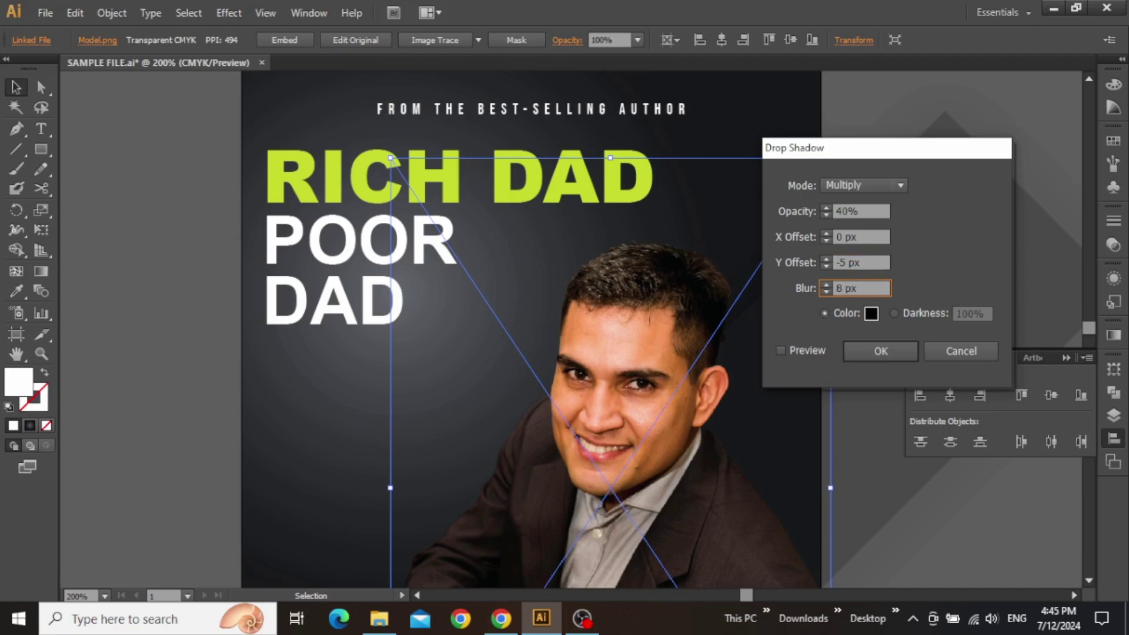
click(864, 353)
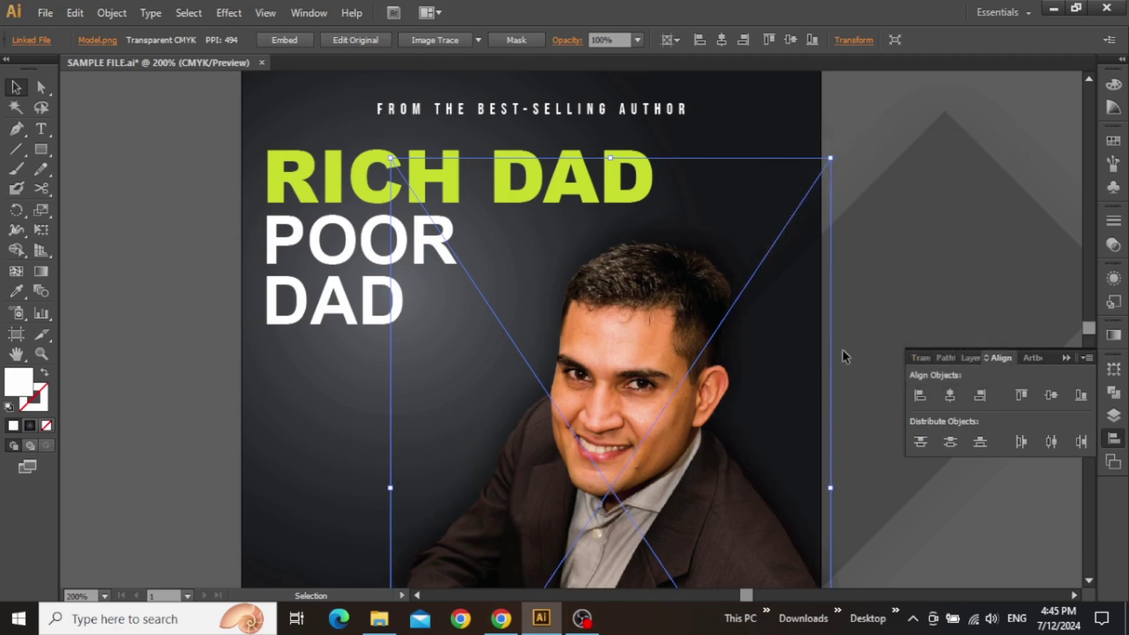
- Enlarge the model photo from its upper-left corner until the hair overlaps the green "RICH DAD" title, and deselect it
drag(429, 192, 346, 200)
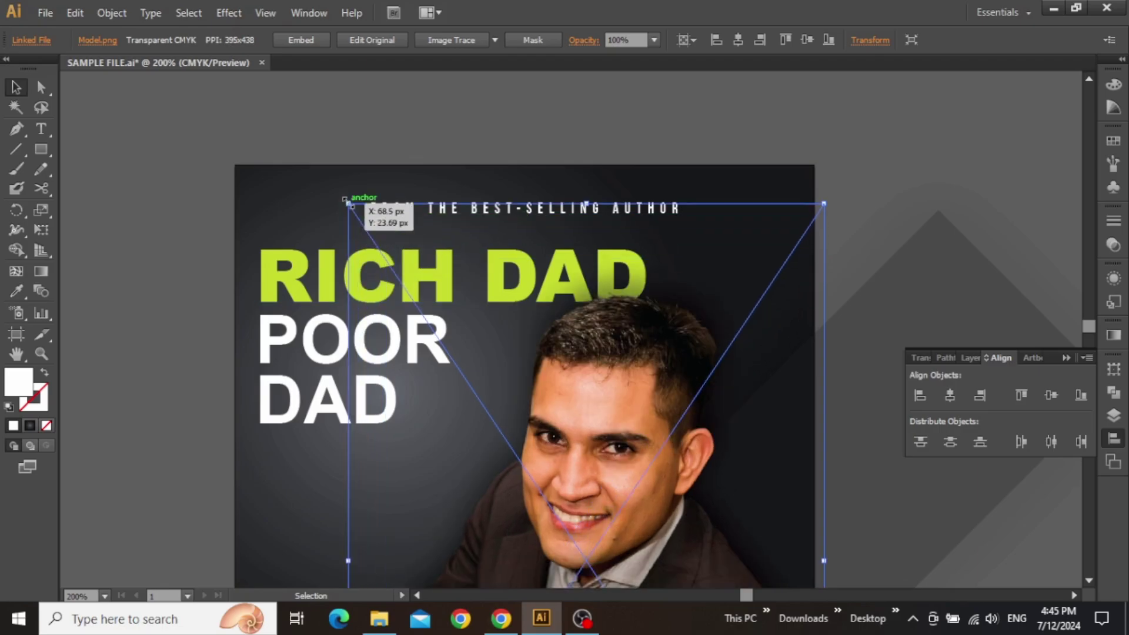
scroll(689, 295, down, 1)
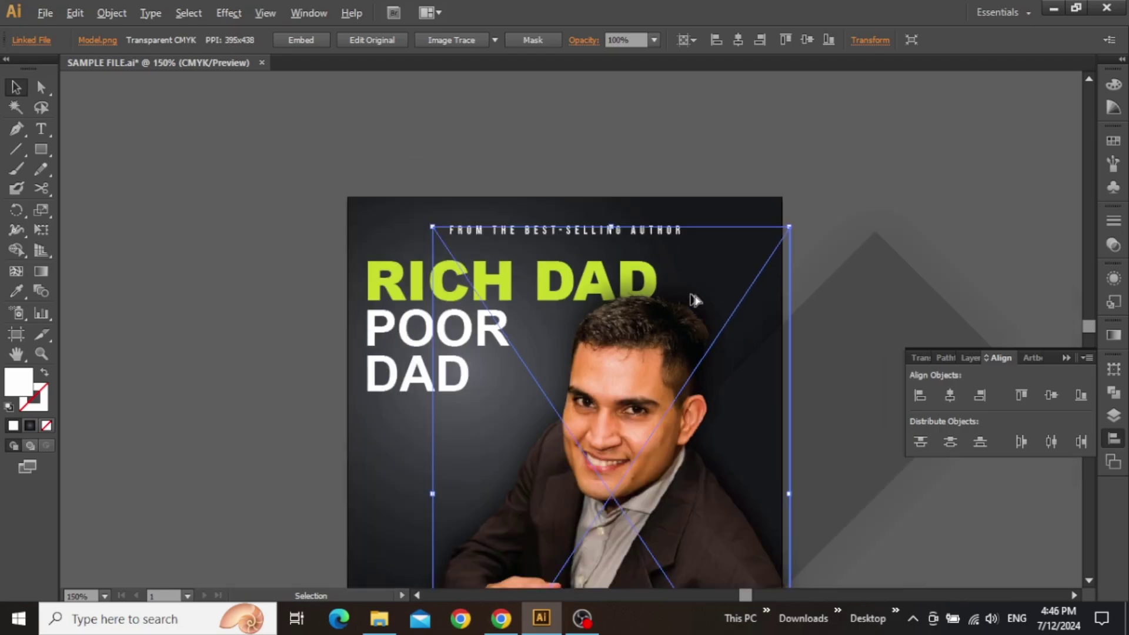
drag(671, 375, 609, 264)
click(840, 347)
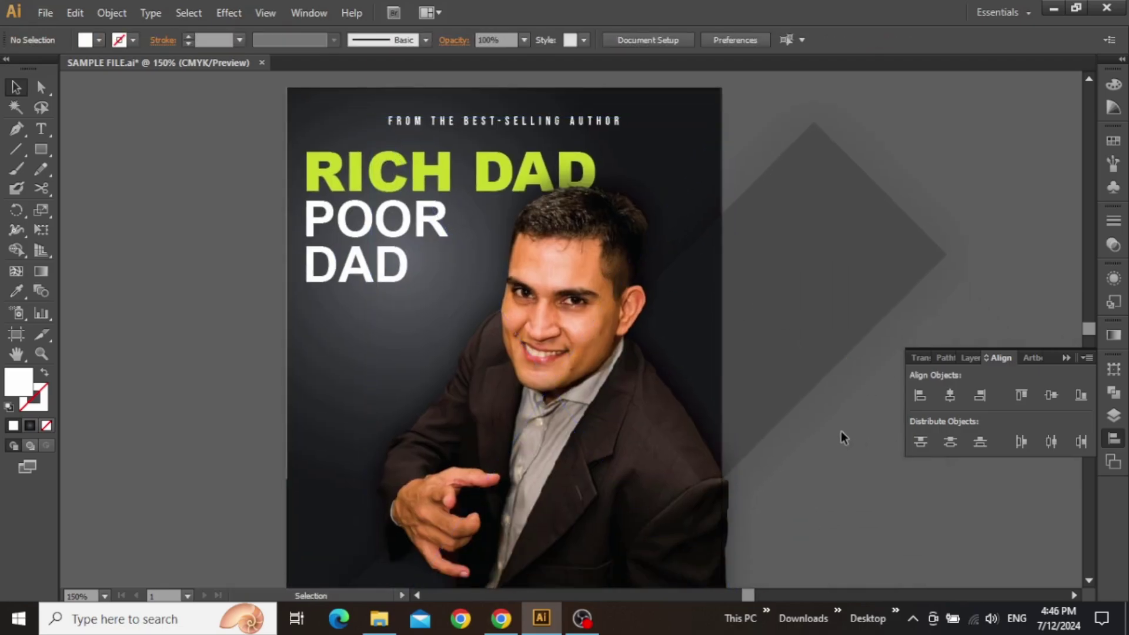
- Duplicate the "FROM THE BEST-SELLING AUTHOR" line below "DAD" and change the copy's text to "ROBERT T. KIYOSAKI"
scroll(843, 433, left, 2)
scroll(575, 245, up, 2)
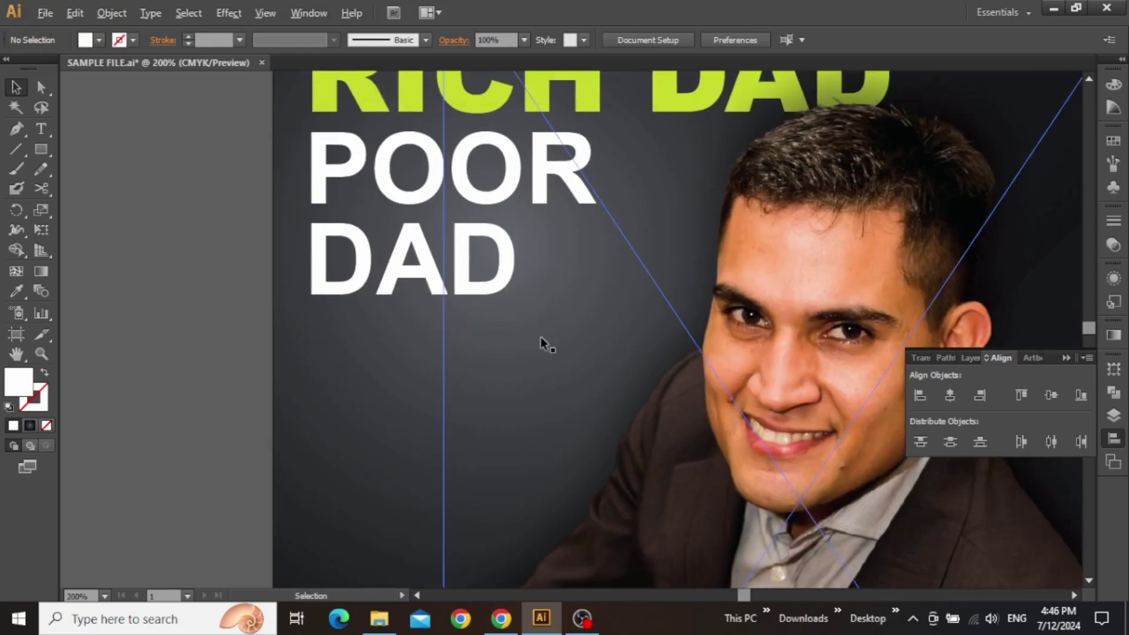
scroll(540, 336, down, 1)
scroll(560, 146, up, 2)
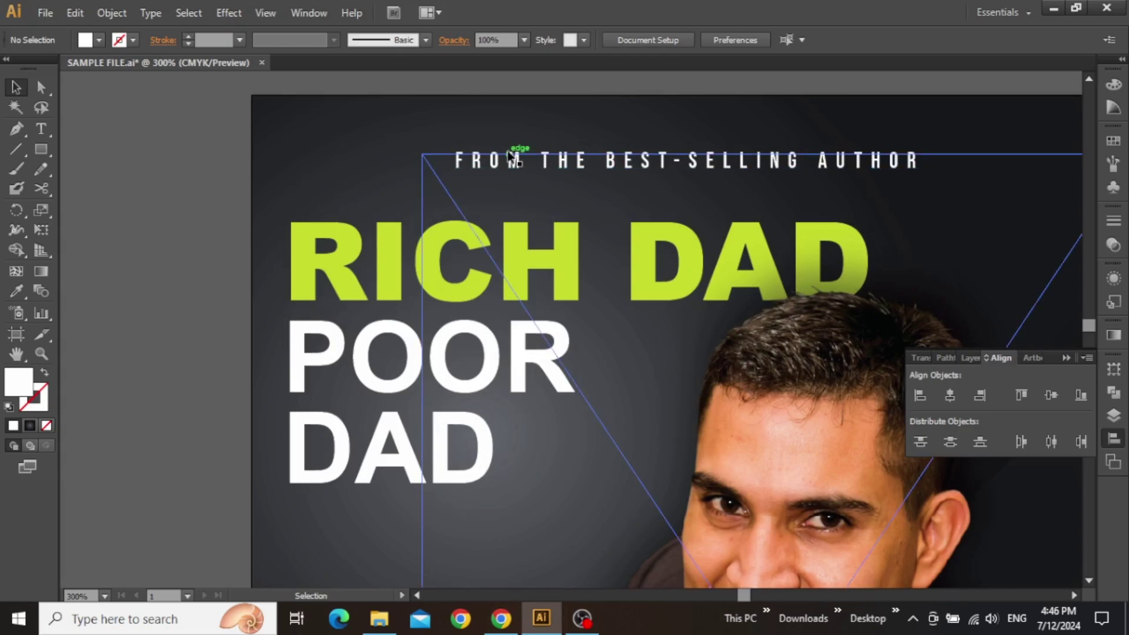
drag(524, 153, 557, 214)
click(557, 214)
drag(609, 463, 699, 172)
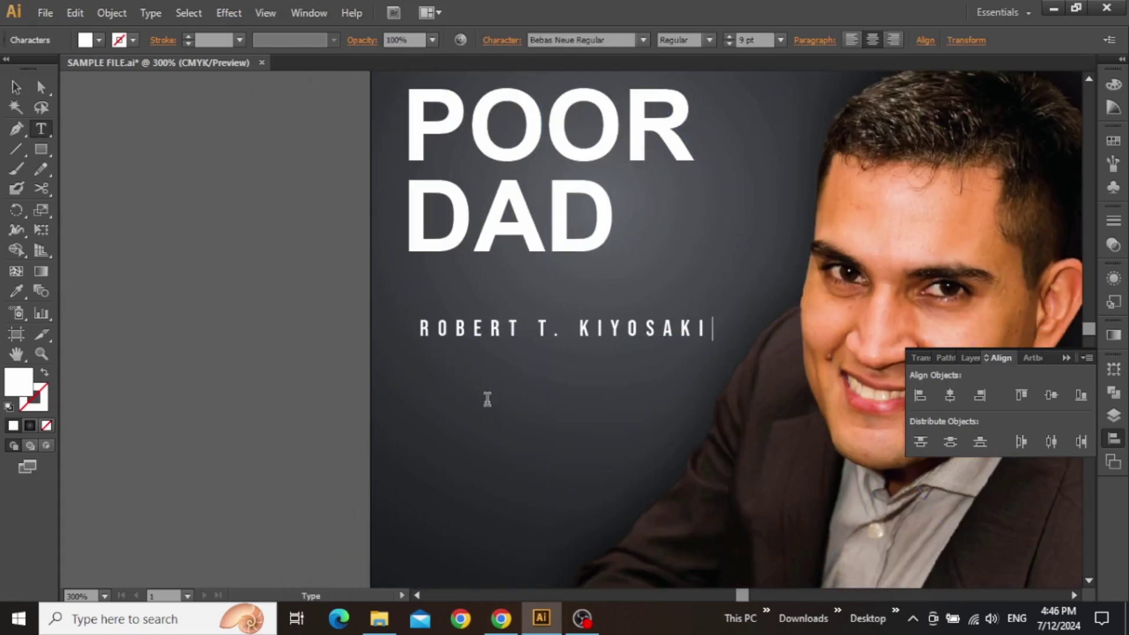
key(Escape)
- Left-align the author name's text and position it below "DAD", flush with the title's left edge
drag(518, 279, 449, 357)
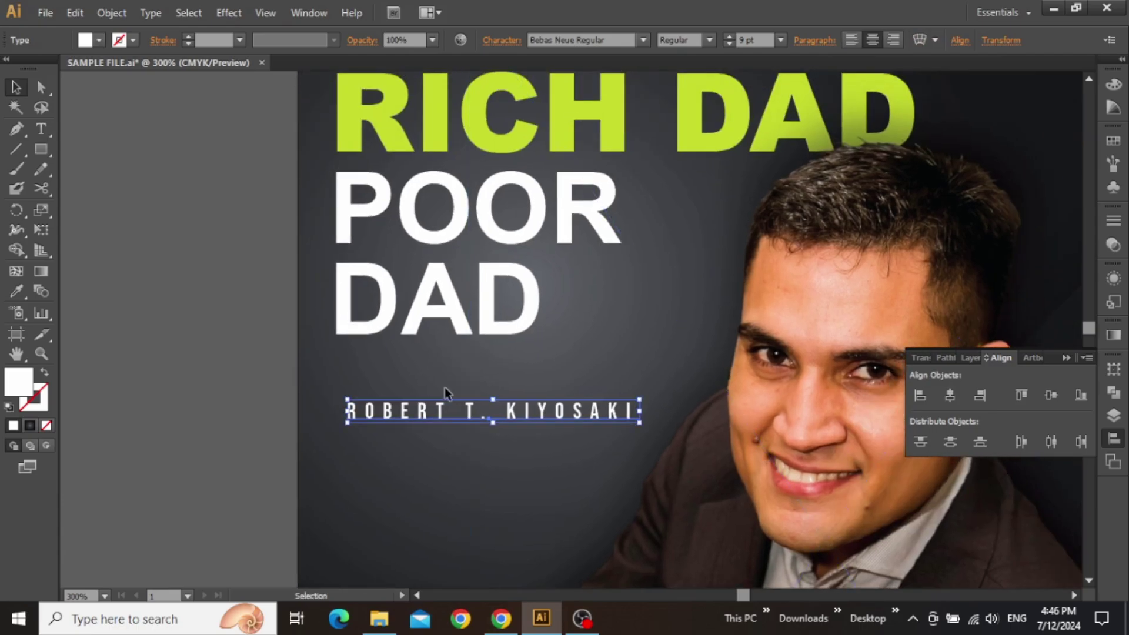
click(852, 40)
drag(531, 411, 384, 396)
drag(509, 269, 443, 369)
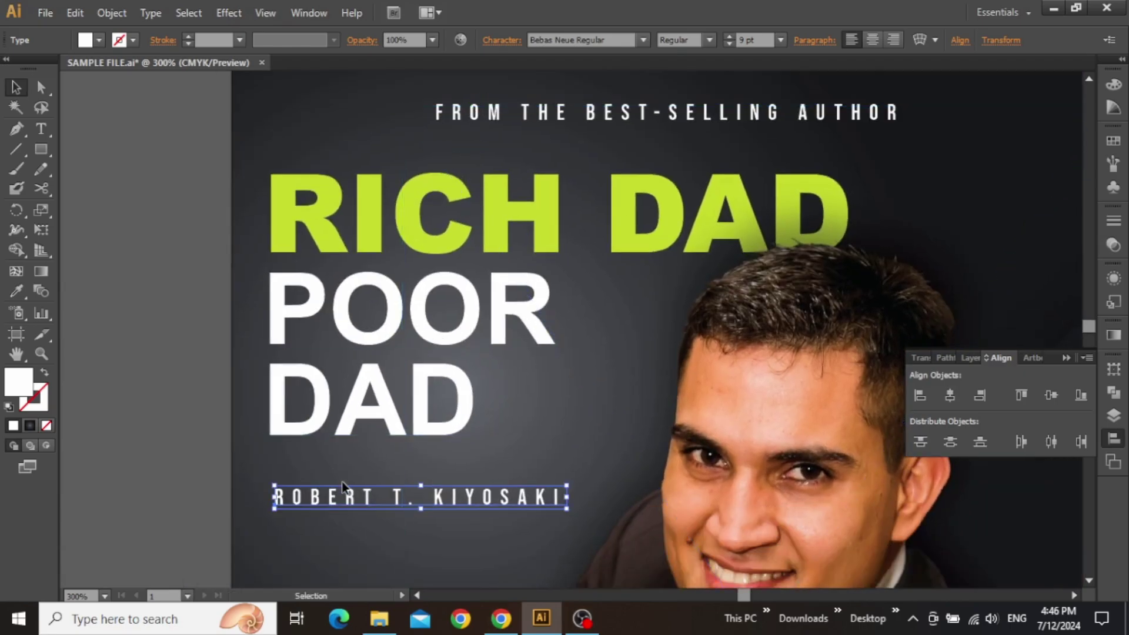
key(Left)
key(Down)
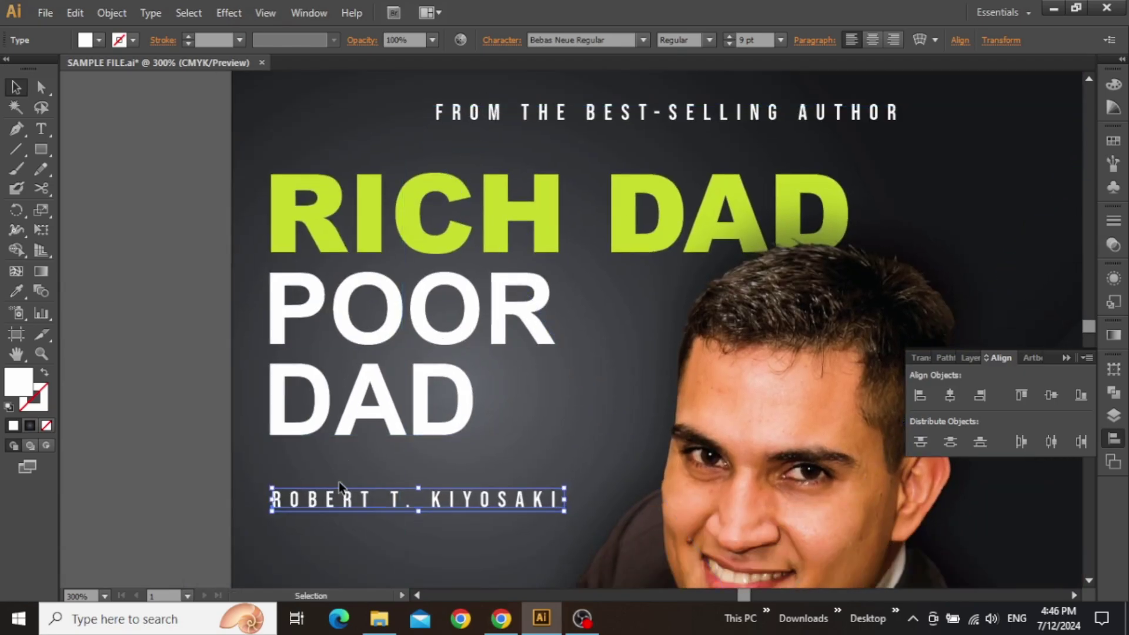
click(153, 416)
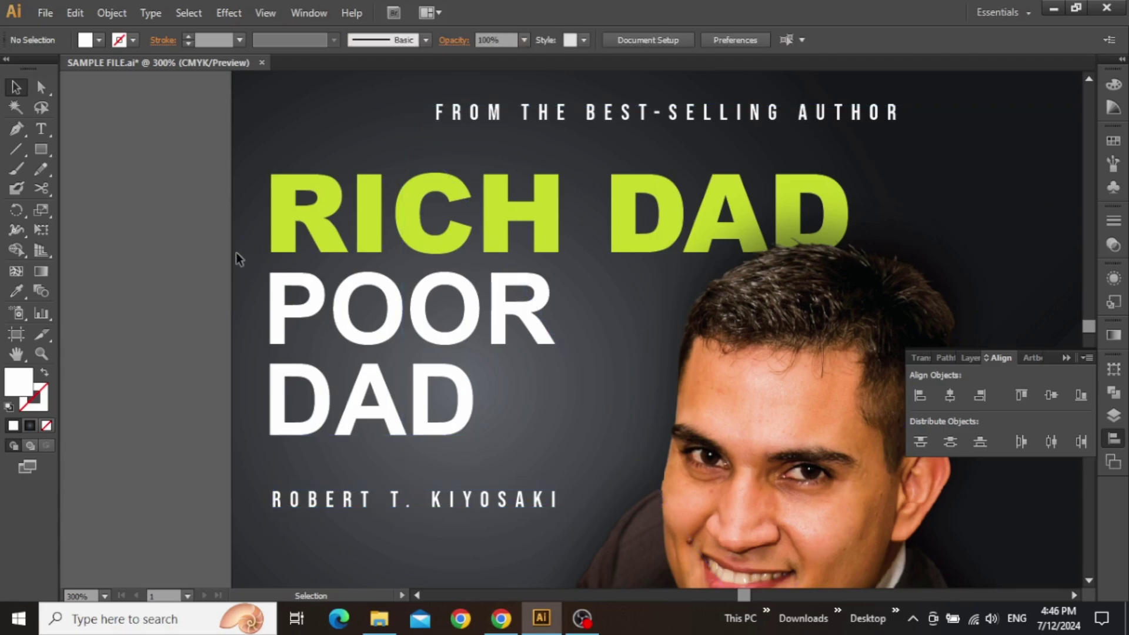
- Show the rulers and place horizontal guides at the page's top edge and along the top of "FROM THE BEST-SELLING AUTHOR"
drag(197, 229, 216, 307)
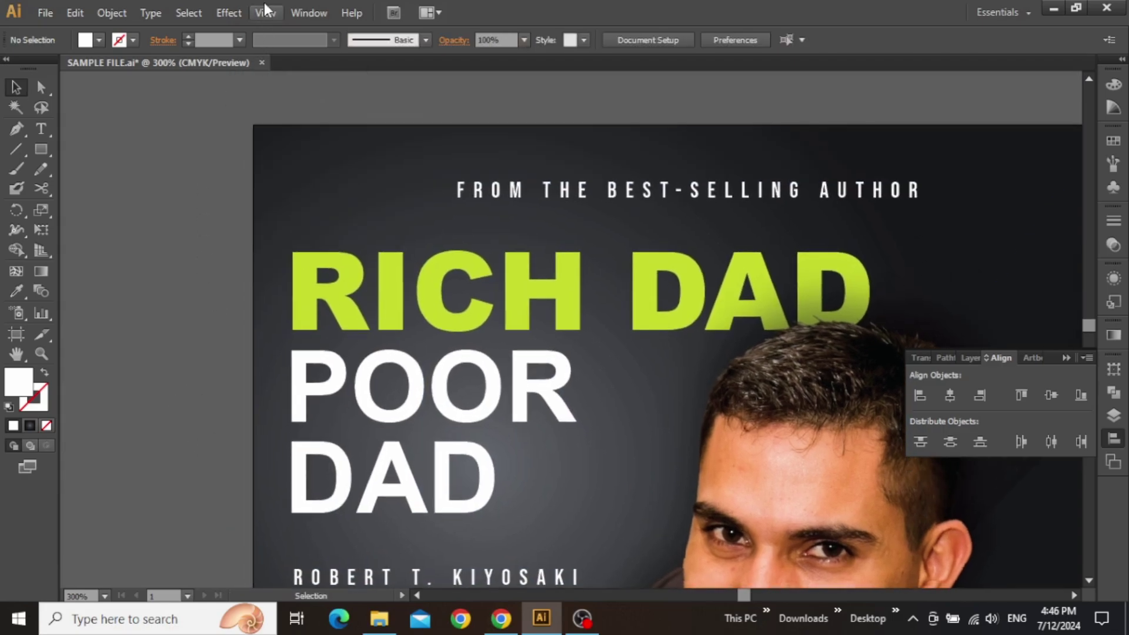
click(264, 12)
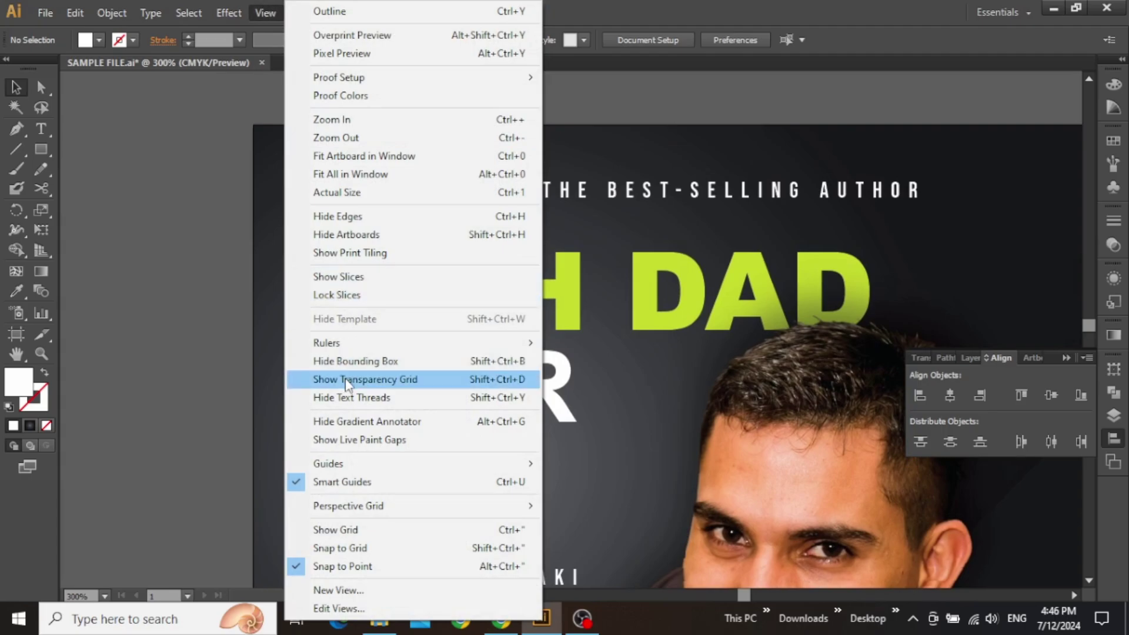
mouse_move(449, 348)
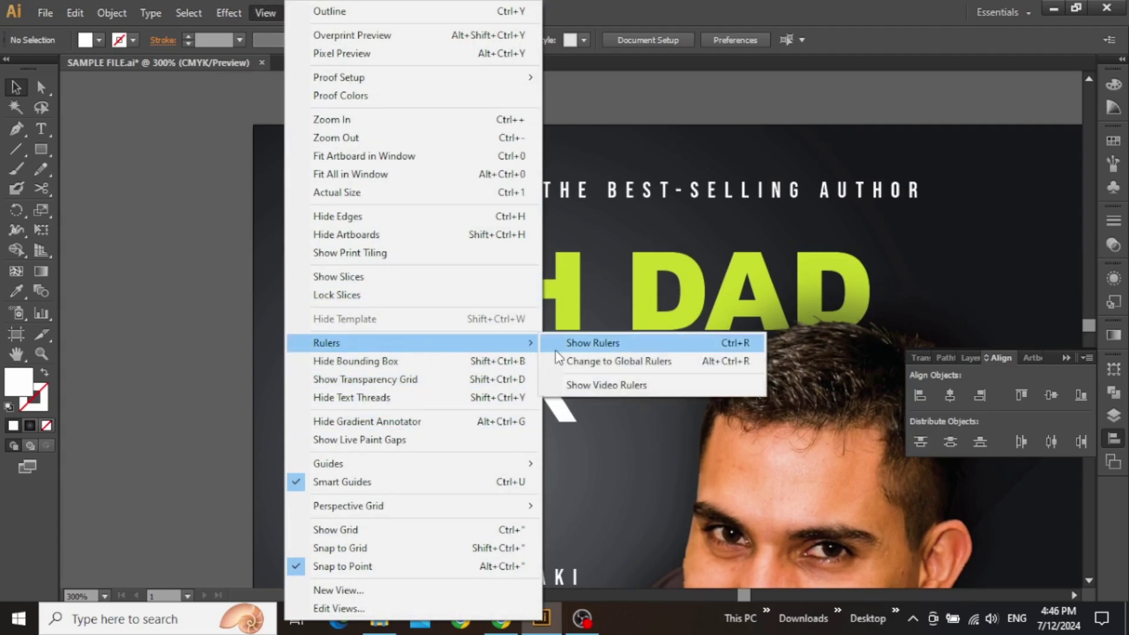
click(577, 347)
drag(199, 210, 126, 252)
scroll(552, 133, up, 2)
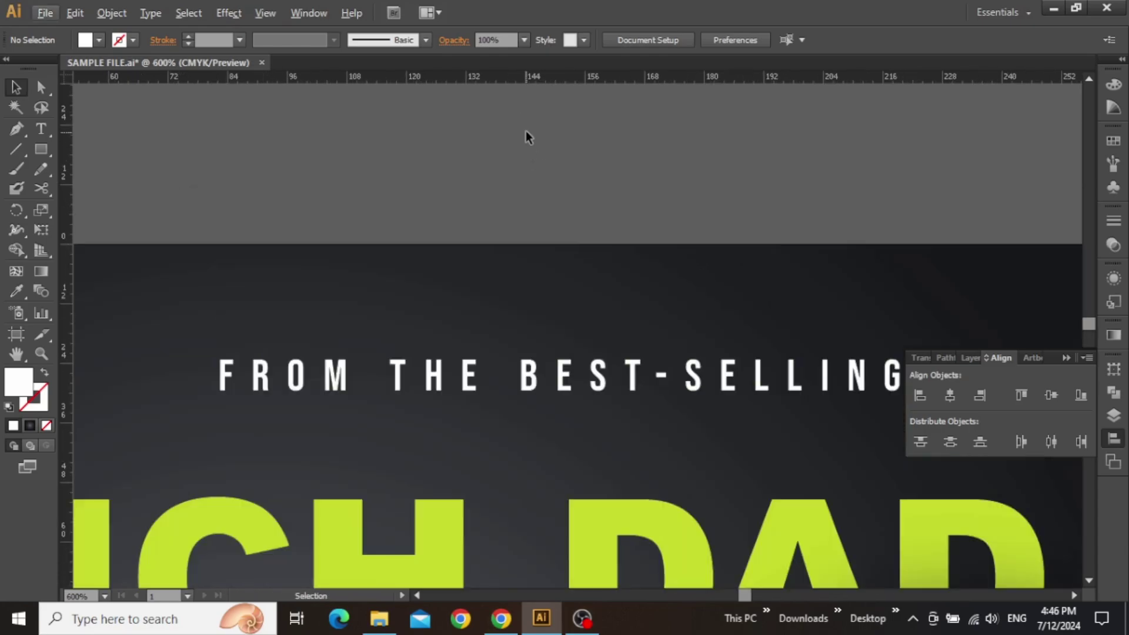
drag(510, 76, 557, 244)
drag(560, 83, 595, 355)
alt+scroll(493, 202, down, 2)
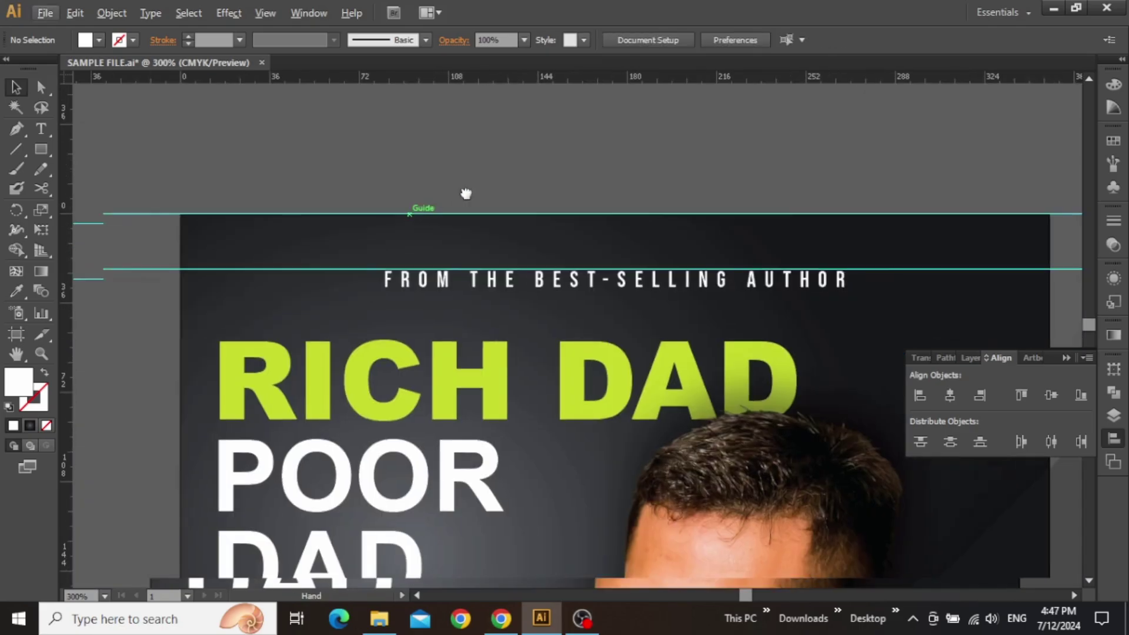
- Move both horizontal guides down together, with the upper one on the baseline of "DAD" and the lower one above the author name
drag(466, 194, 660, 144)
drag(288, 138, 291, 472)
drag(317, 347, 360, 95)
drag(362, 221, 369, 370)
scroll(547, 316, up, 2)
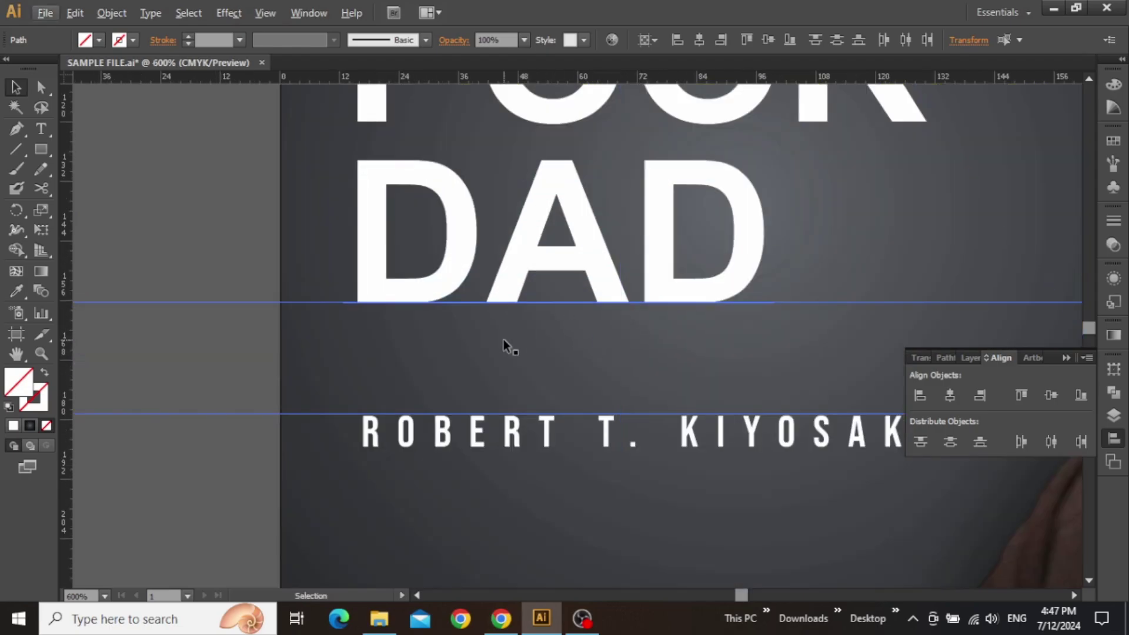
click(215, 237)
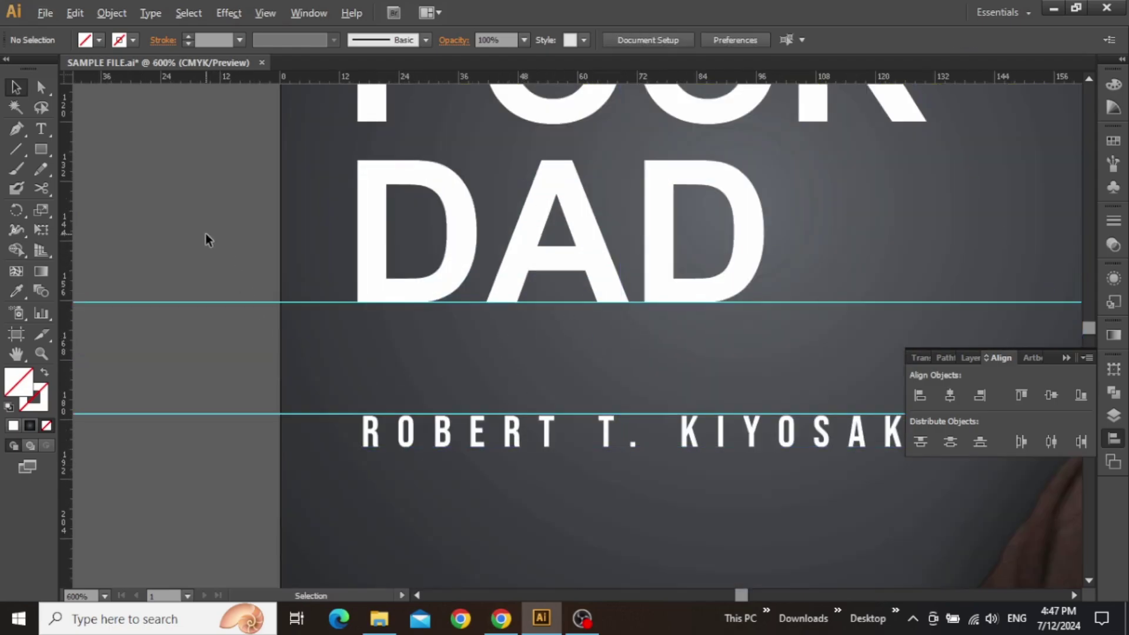
- Place a vertical guide along the left edge of the "POOR" and "DAD" title lines
scroll(207, 239, up, 3)
scroll(206, 239, left, 2)
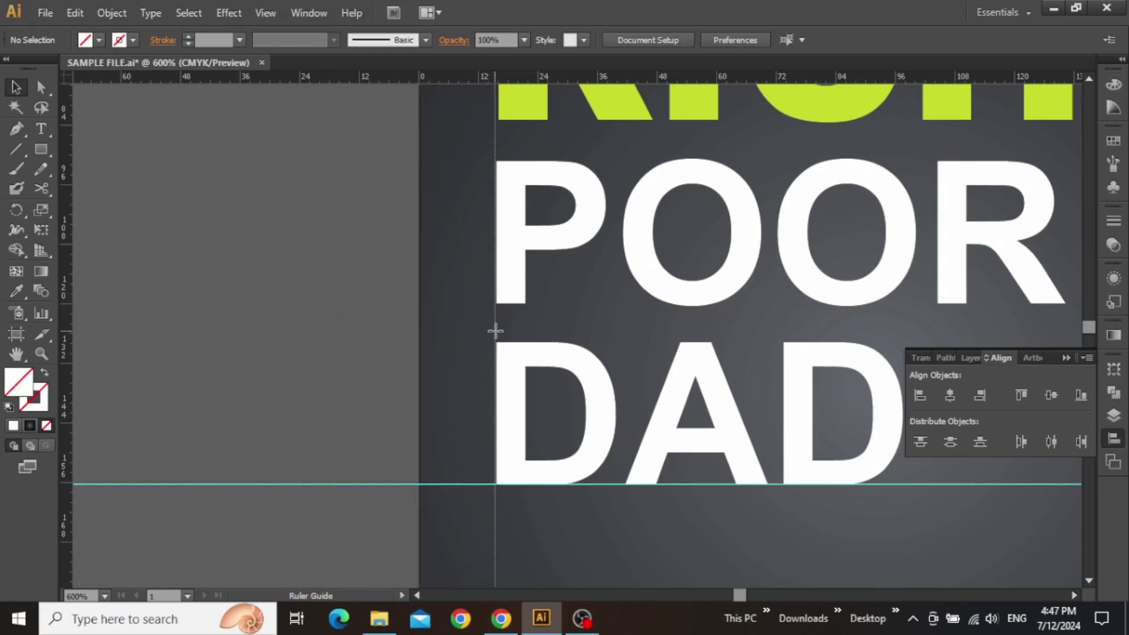
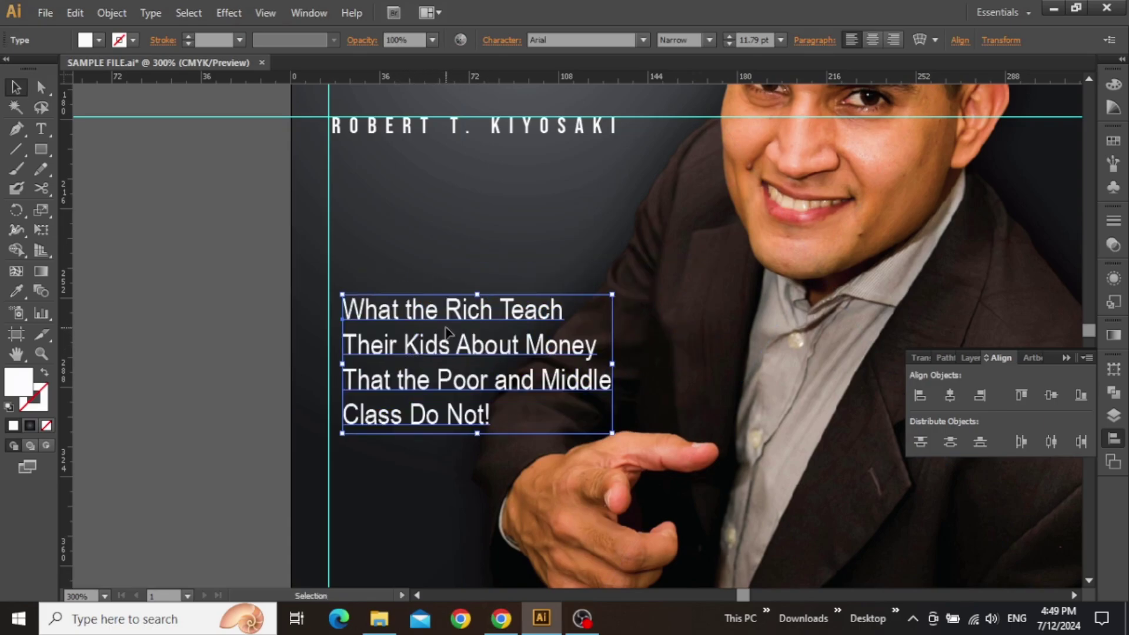
- Set the words "Rich Teach Their Kids" in the white subtitle paragraph to Arial Bold
scroll(453, 328, down, 1)
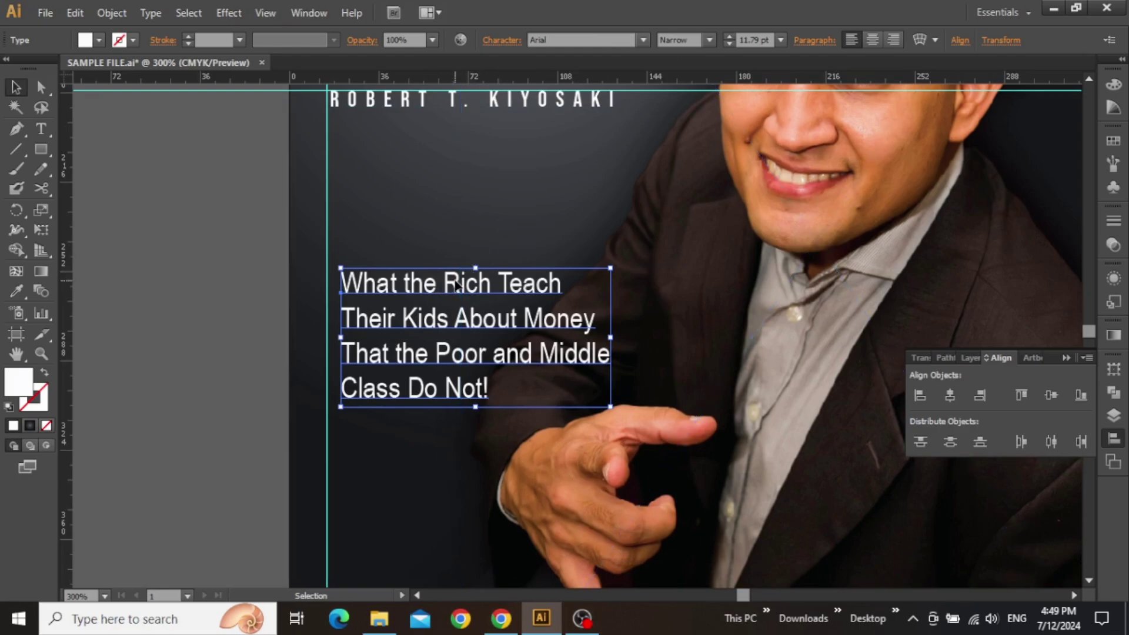
double_click(456, 284)
drag(444, 284, 447, 317)
click(709, 39)
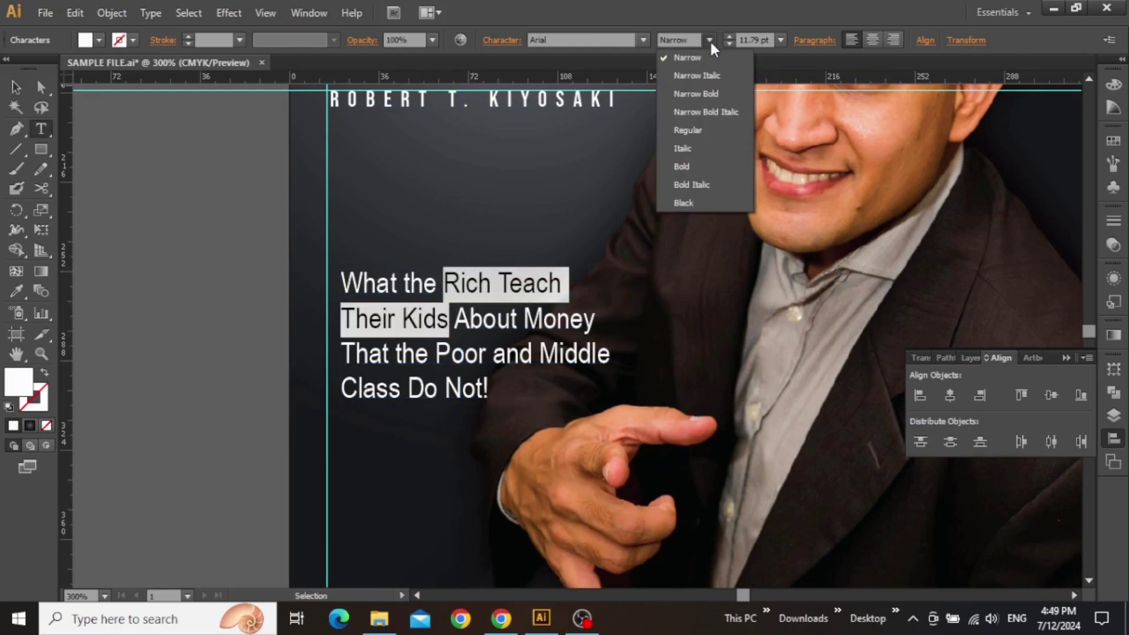
click(683, 162)
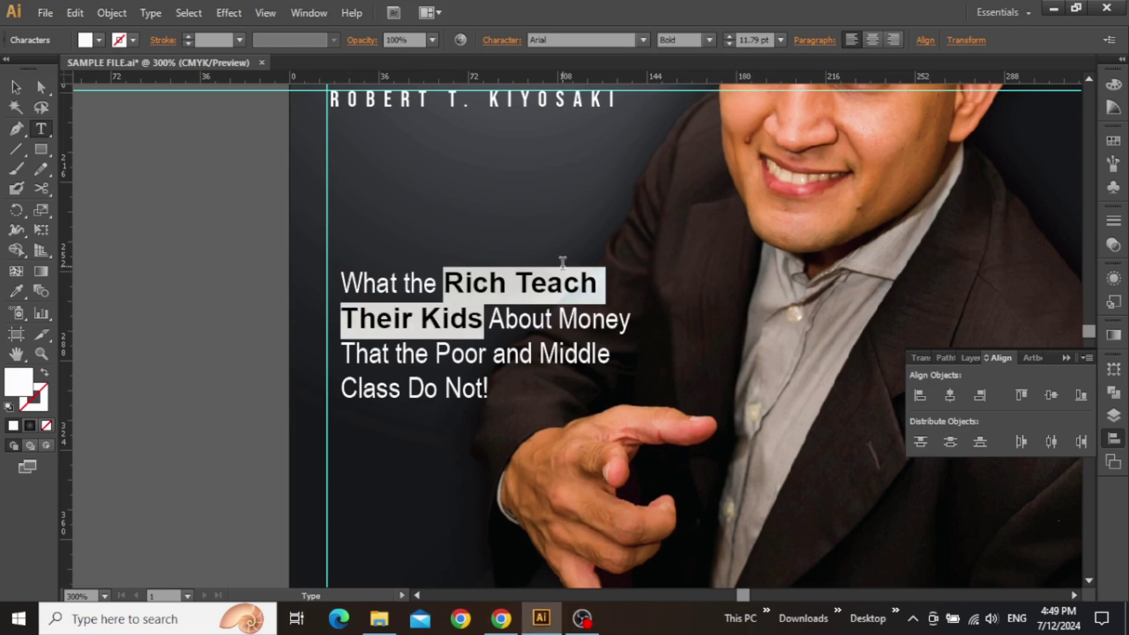
click(503, 319)
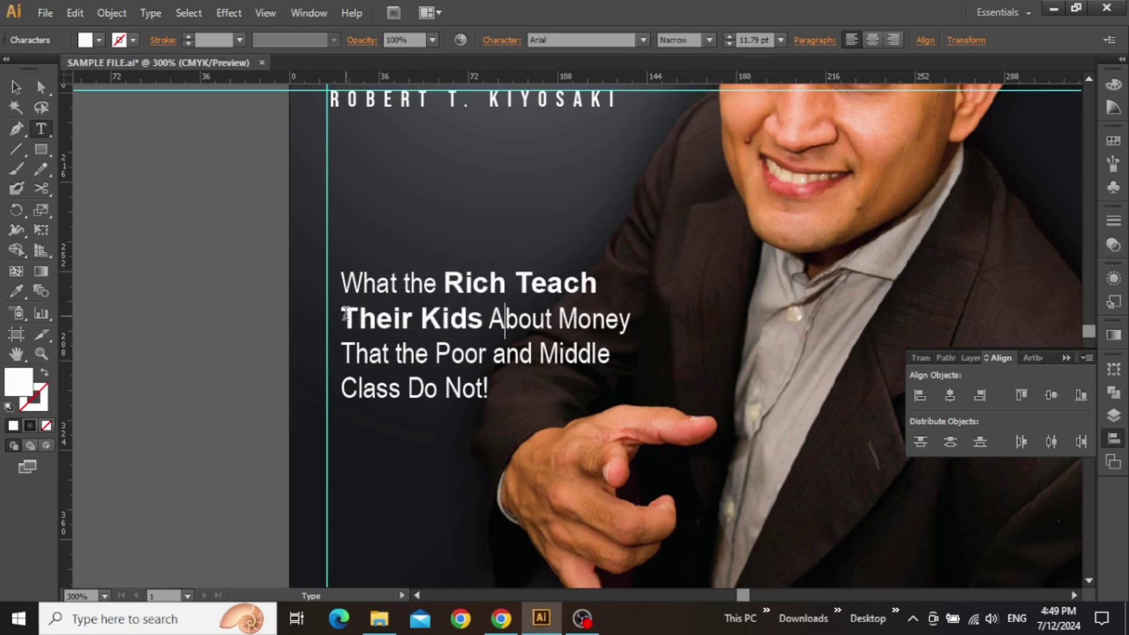
- Shrink the line "Their Kids About Money" to match the first line's width, and set "That the Poor and Middle" to 11 pt
drag(344, 316, 626, 318)
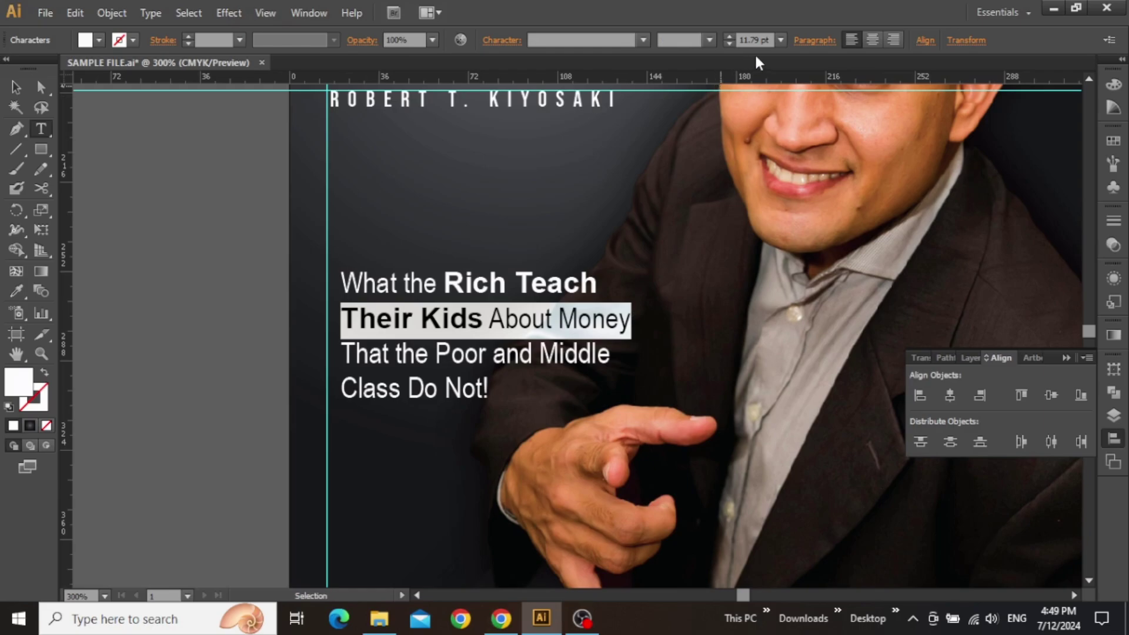
key(ctrl+shift+comma)
click(521, 351)
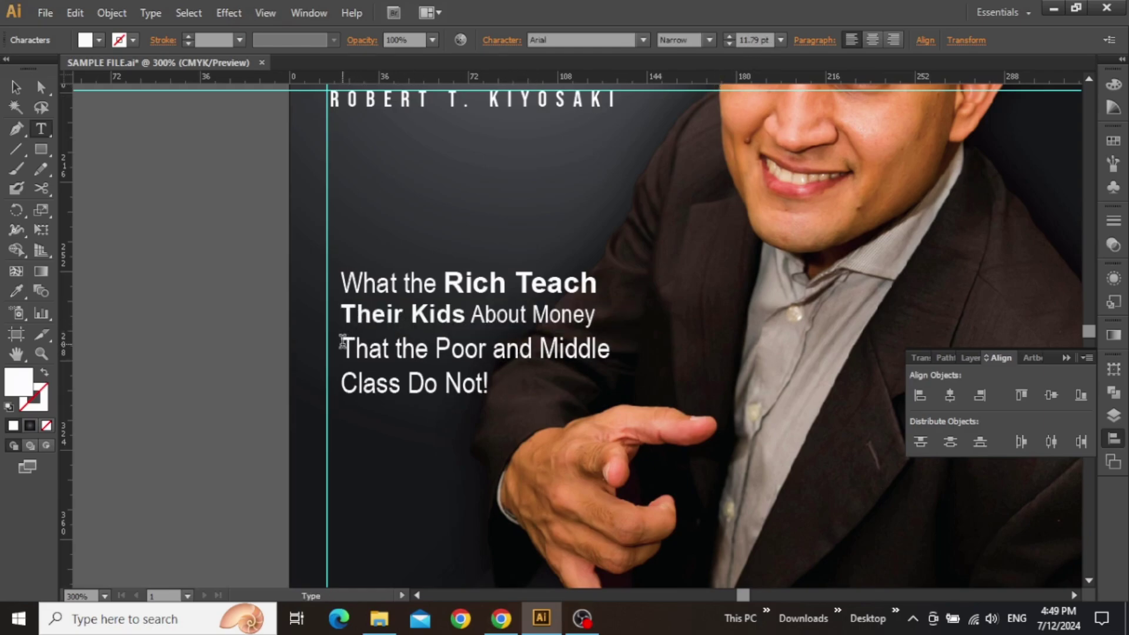
drag(342, 342, 613, 347)
click(730, 43)
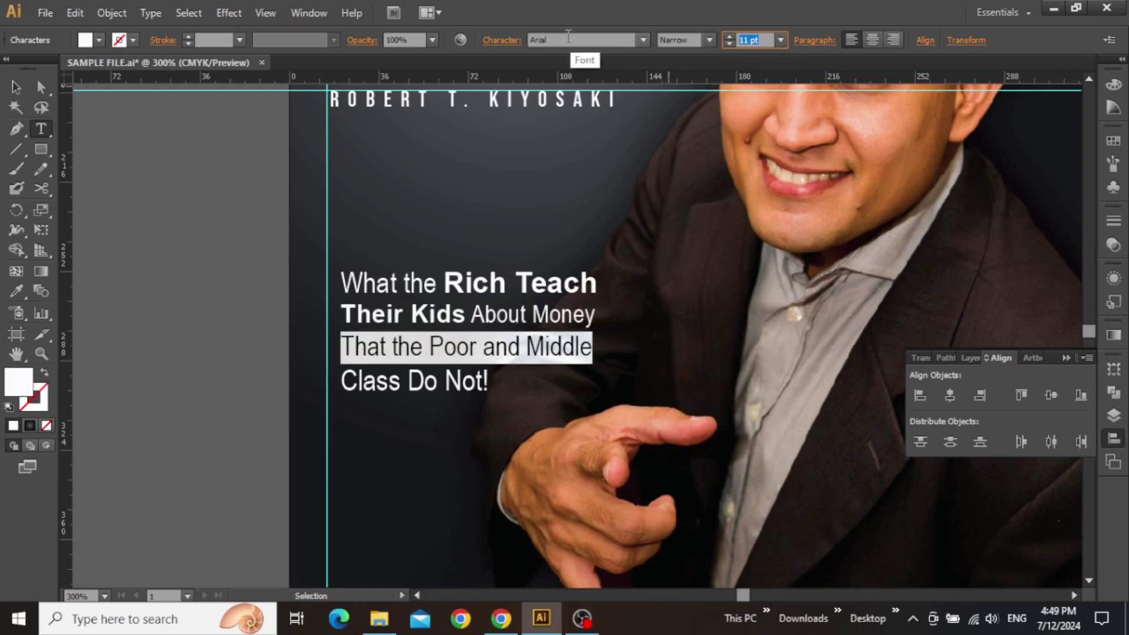
key(Escape)
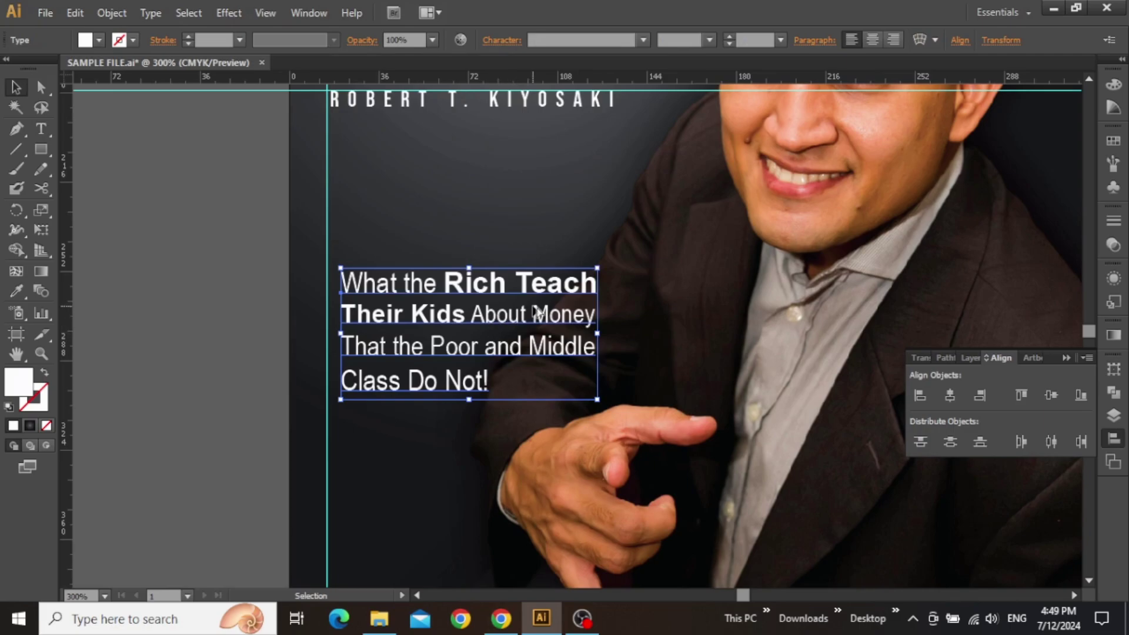
- Move the "What the Rich Teach" paragraph down the page and set its left edge on the vertical guide
scroll(533, 307, down, 1)
drag(609, 290, 499, 214)
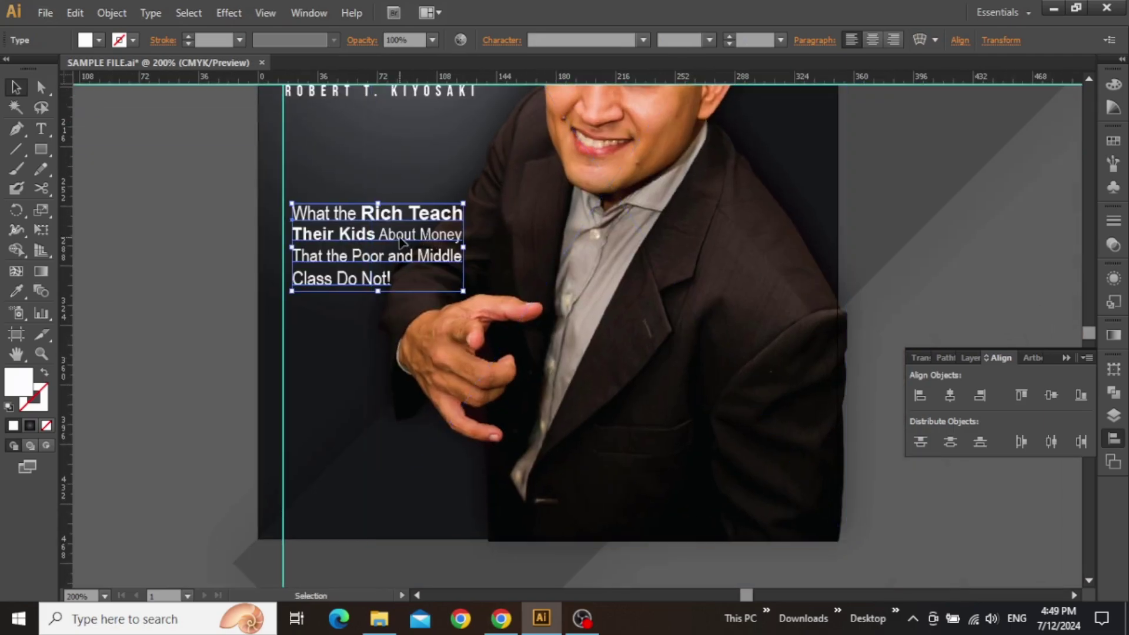
drag(399, 240, 389, 291)
scroll(290, 274, up, 2)
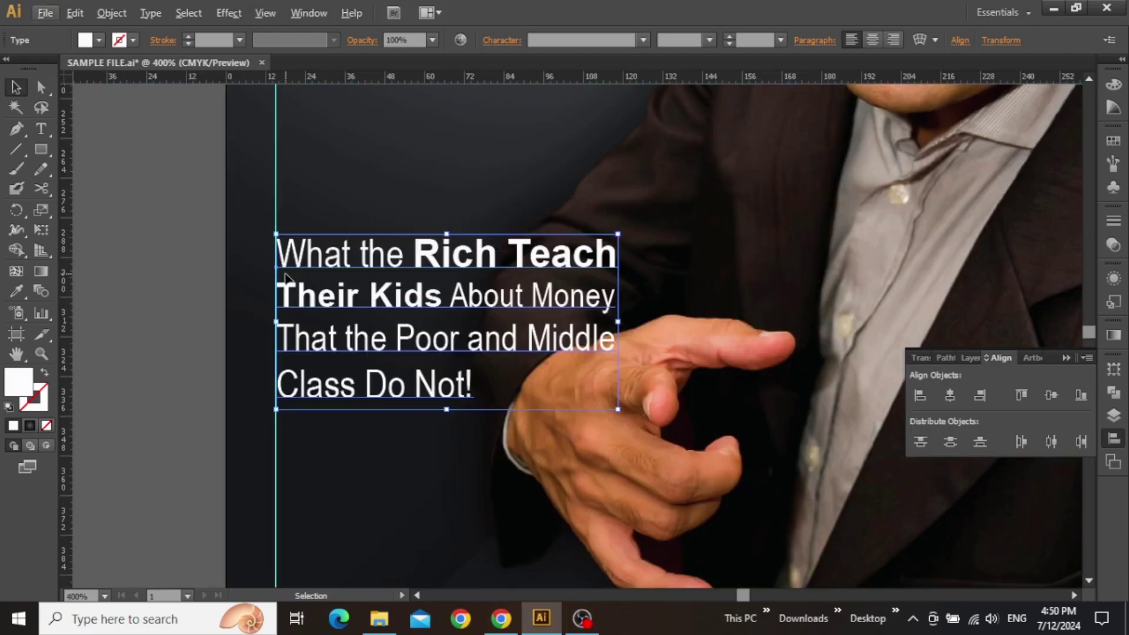
drag(276, 256, 277, 284)
click(199, 315)
scroll(199, 315, down, 3)
drag(199, 305, 278, 307)
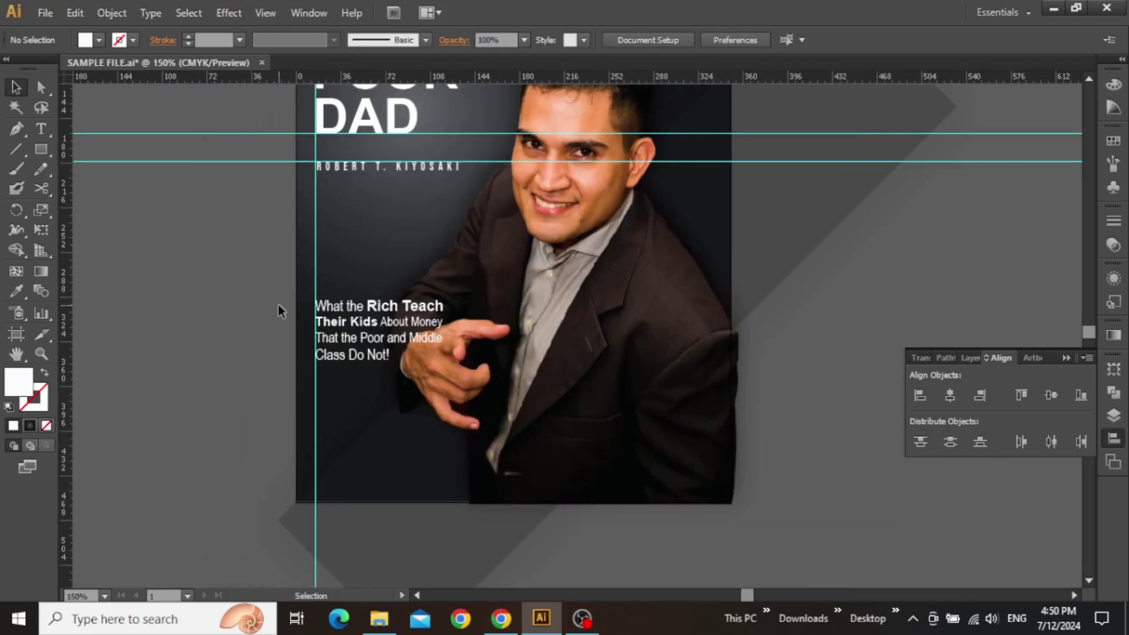
- Duplicate the "What the Rich Teach" paragraph horizontally onto the right side of the model's jacket
click(376, 322)
drag(381, 328, 625, 327)
click(256, 332)
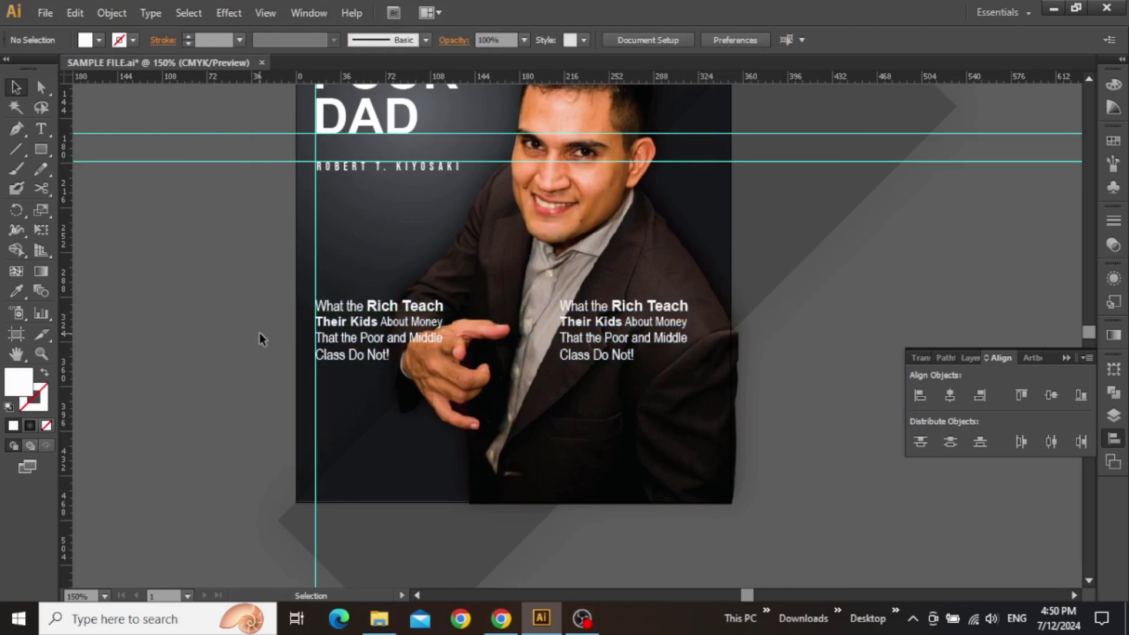
- Place a vertical guide along the page's left edge
scroll(270, 335, up, 3)
scroll(307, 351, up, 1)
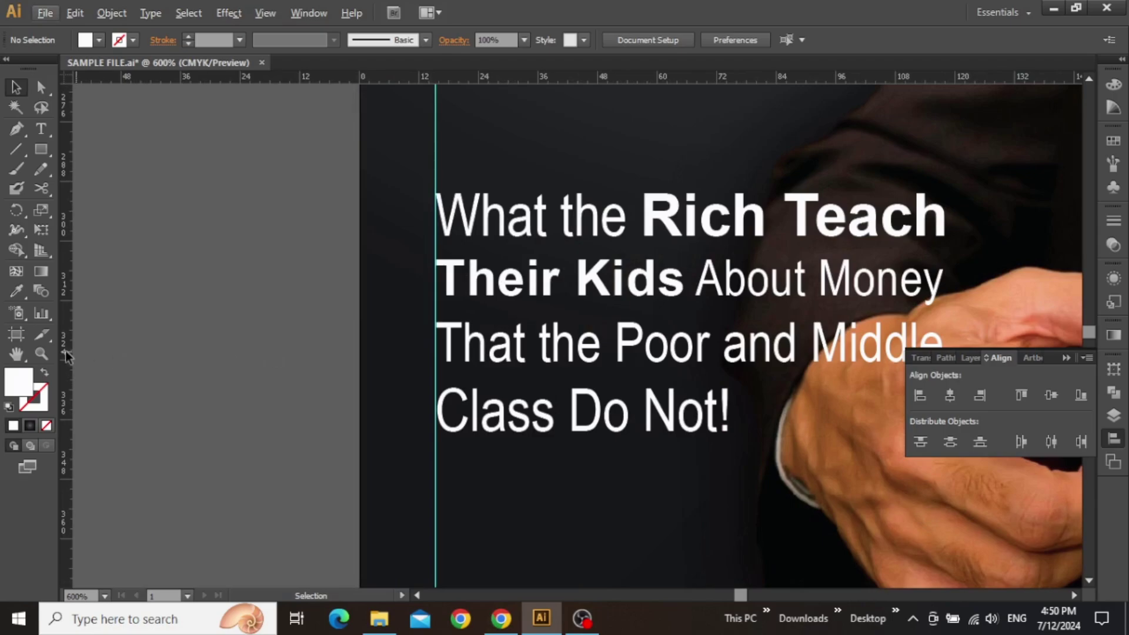
drag(67, 355, 359, 383)
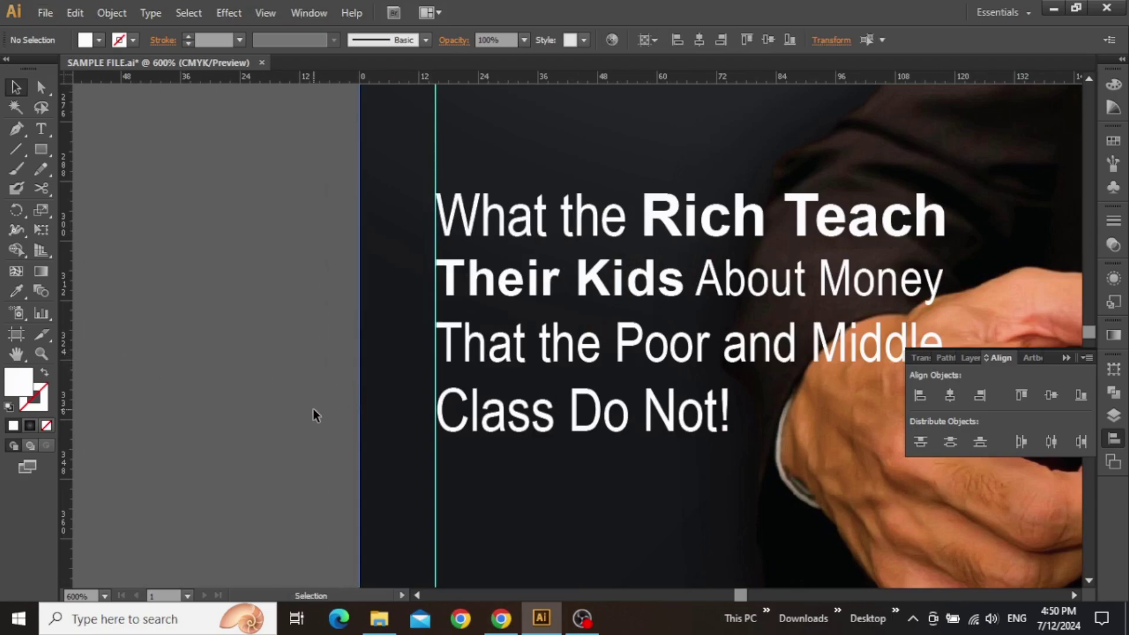
- Duplicate both vertical guides to the page's right side, with the outer copy on the page edge and the inner copy as margin
scroll(313, 411, down, 5)
drag(277, 429, 666, 432)
scroll(721, 288, up, 5)
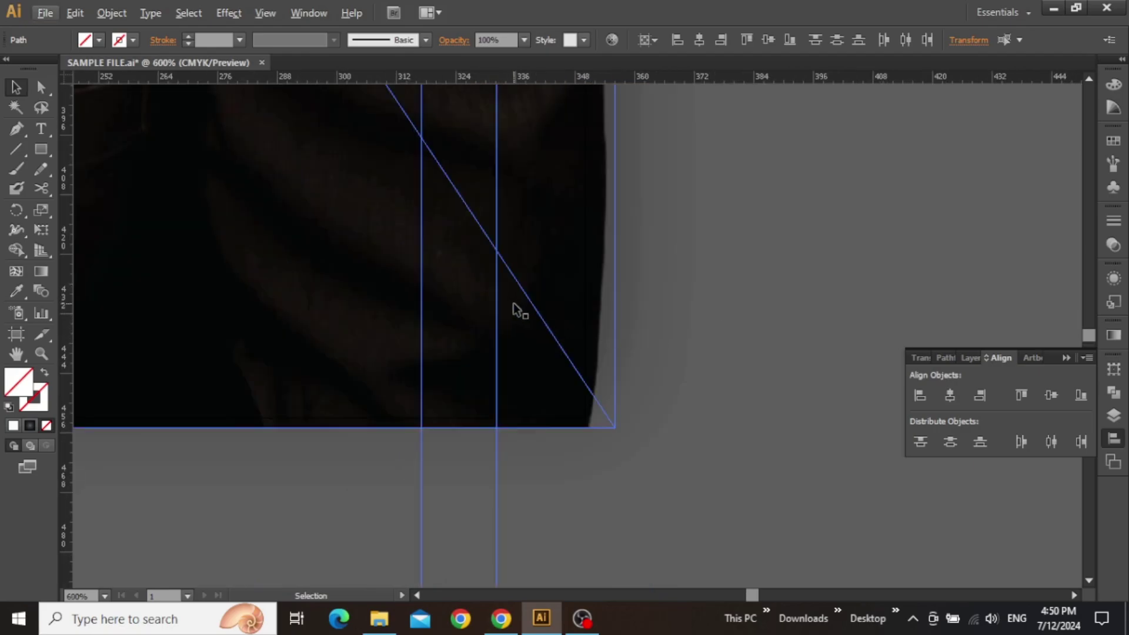
drag(495, 363, 430, 633)
drag(482, 307, 482, 569)
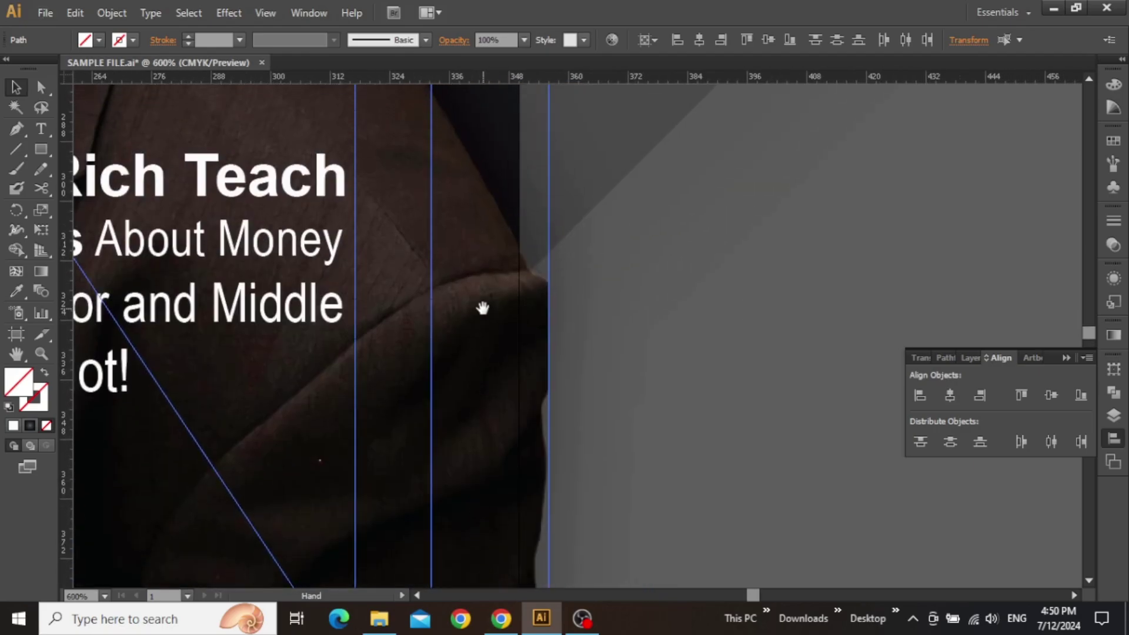
drag(429, 244, 519, 257)
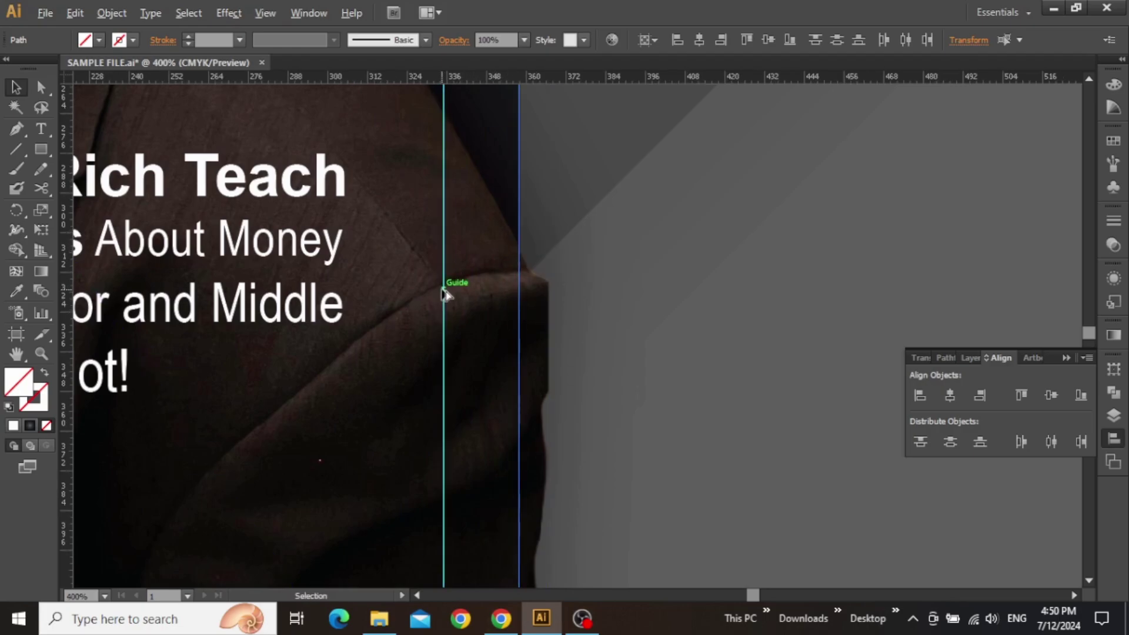
scroll(445, 292, down, 1)
click(701, 361)
- Move the "WITH UPDATES FOR TODAY'S WORLD" block level with the "What the Rich Teach" paragraph and align their vertical centers
drag(670, 338, 897, 352)
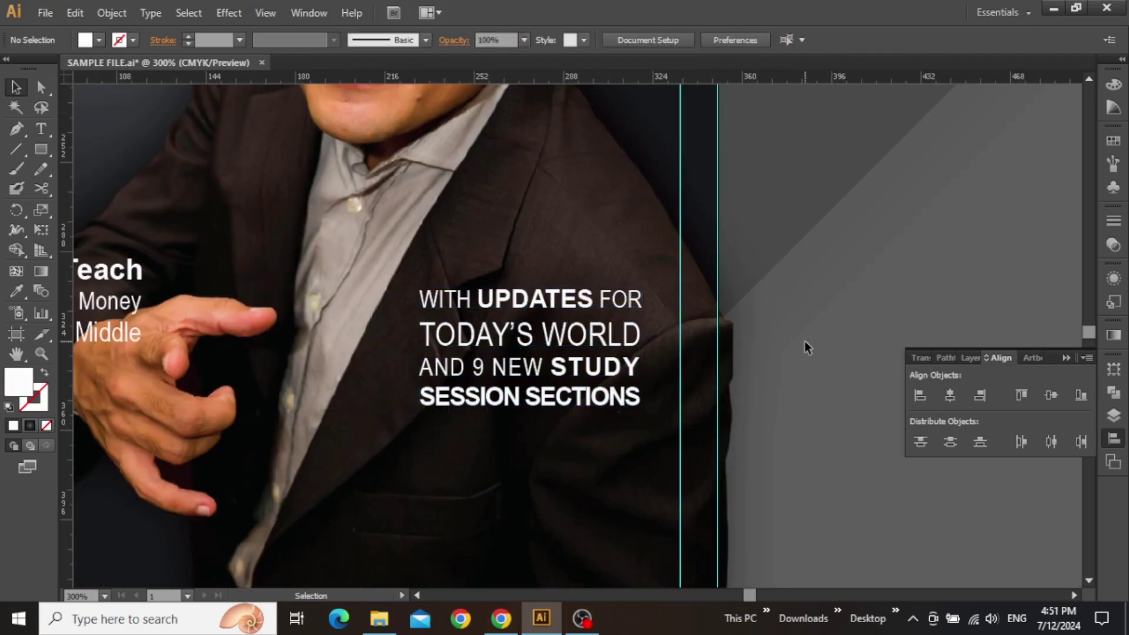
drag(486, 363, 562, 391)
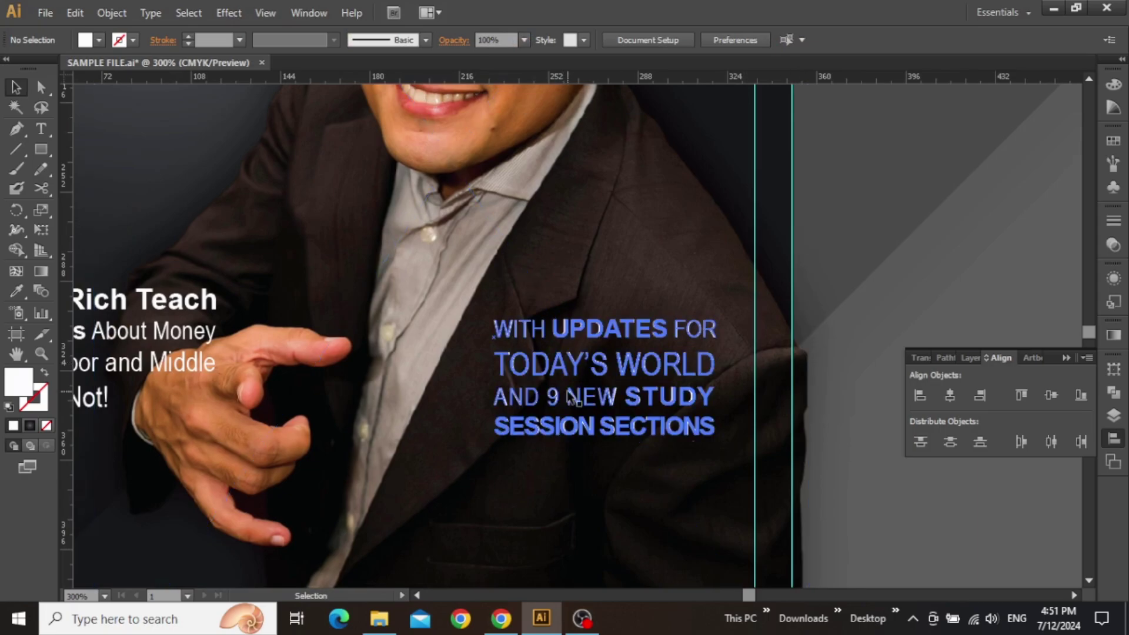
drag(147, 297, 299, 323)
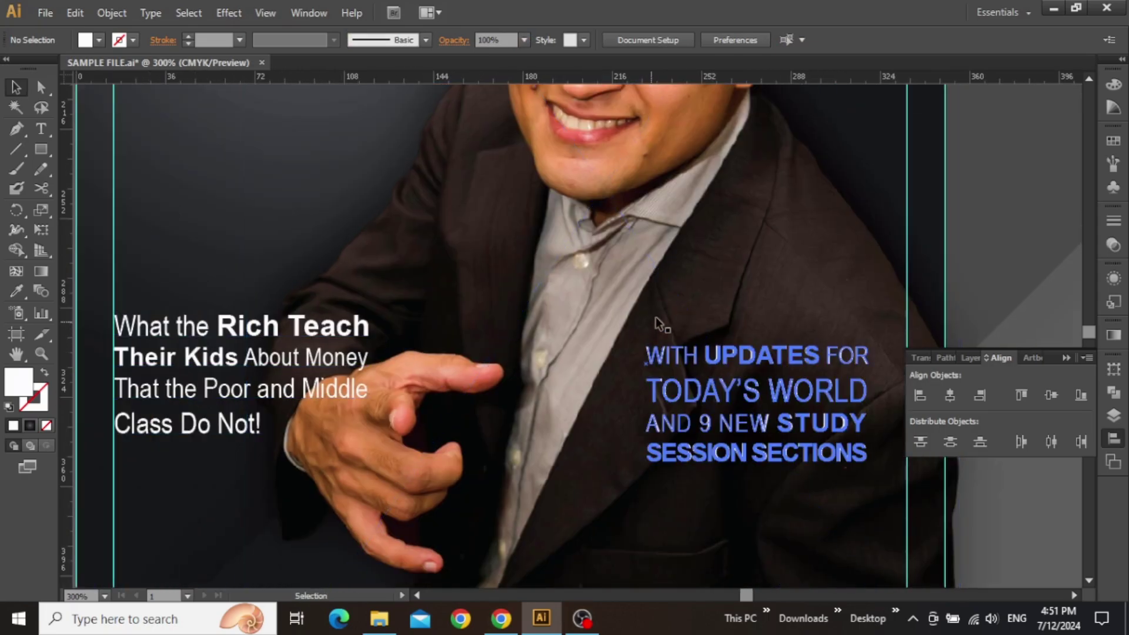
drag(755, 352, 751, 326)
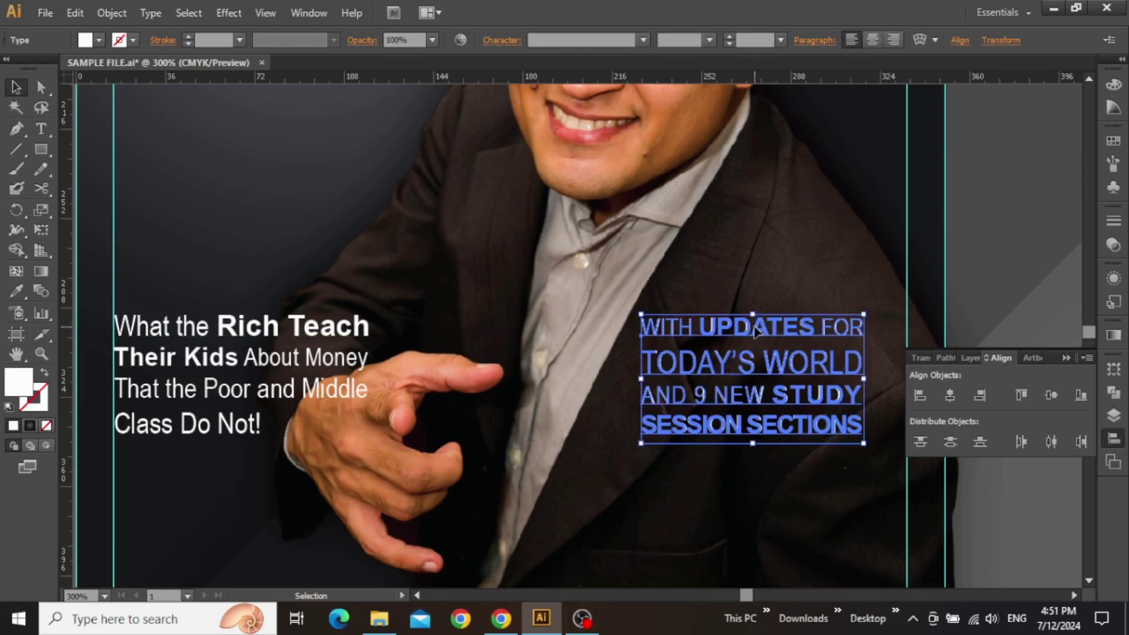
shift+click(359, 352)
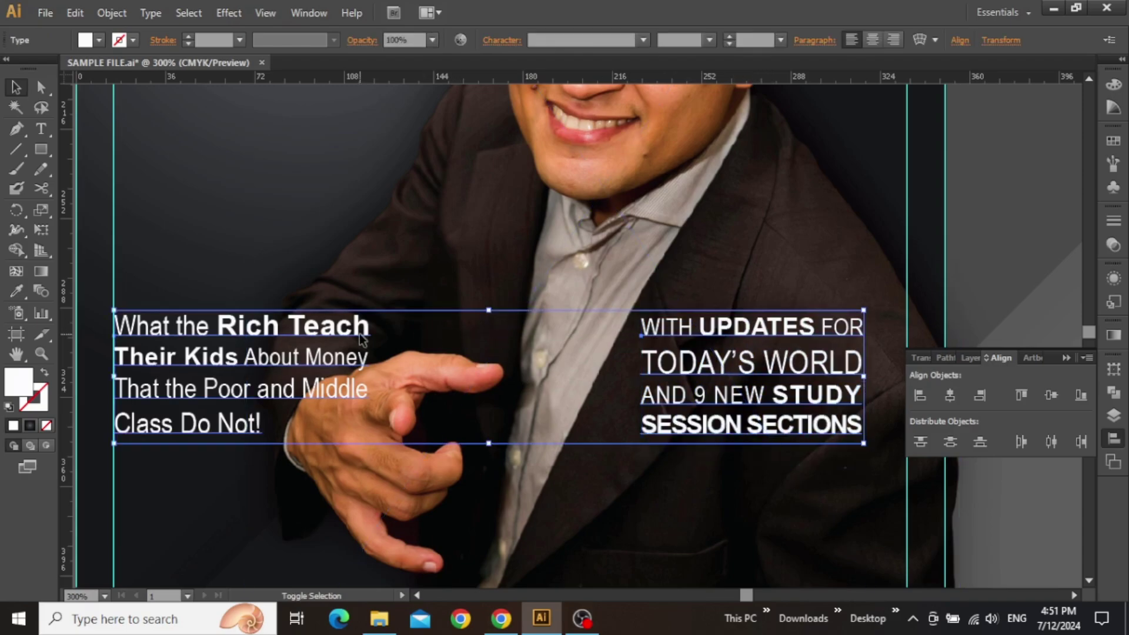
click(1044, 400)
click(1024, 309)
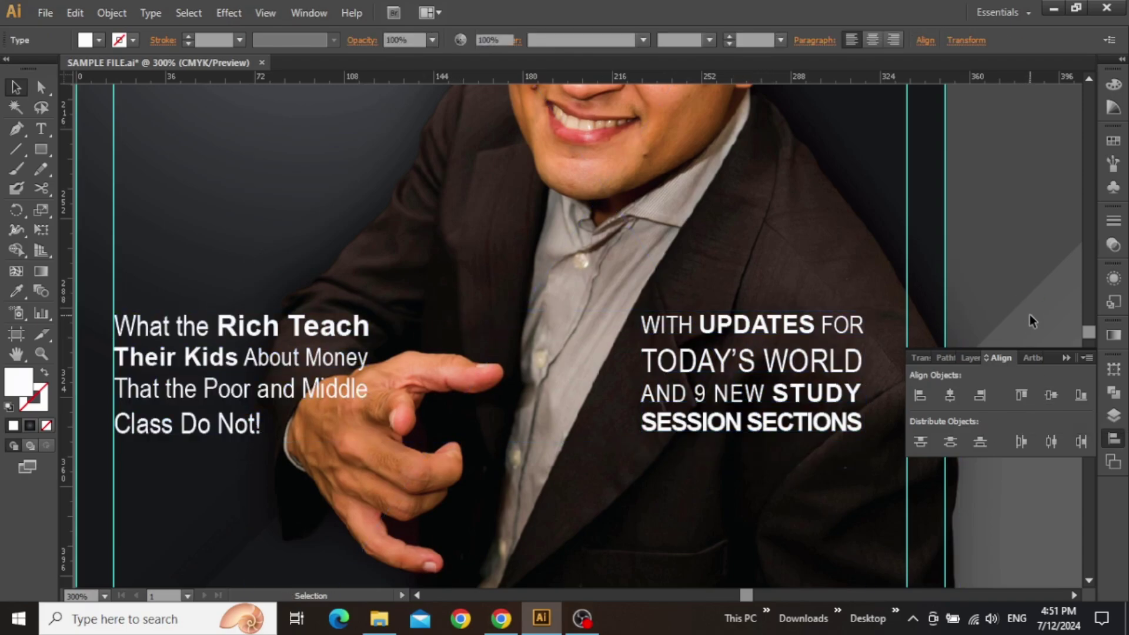
- Move the "WITH UPDATES FOR TODAY'S WORLD" block sideways so its right edge sits on the inner right guide
click(776, 318)
scroll(769, 375, up, 2)
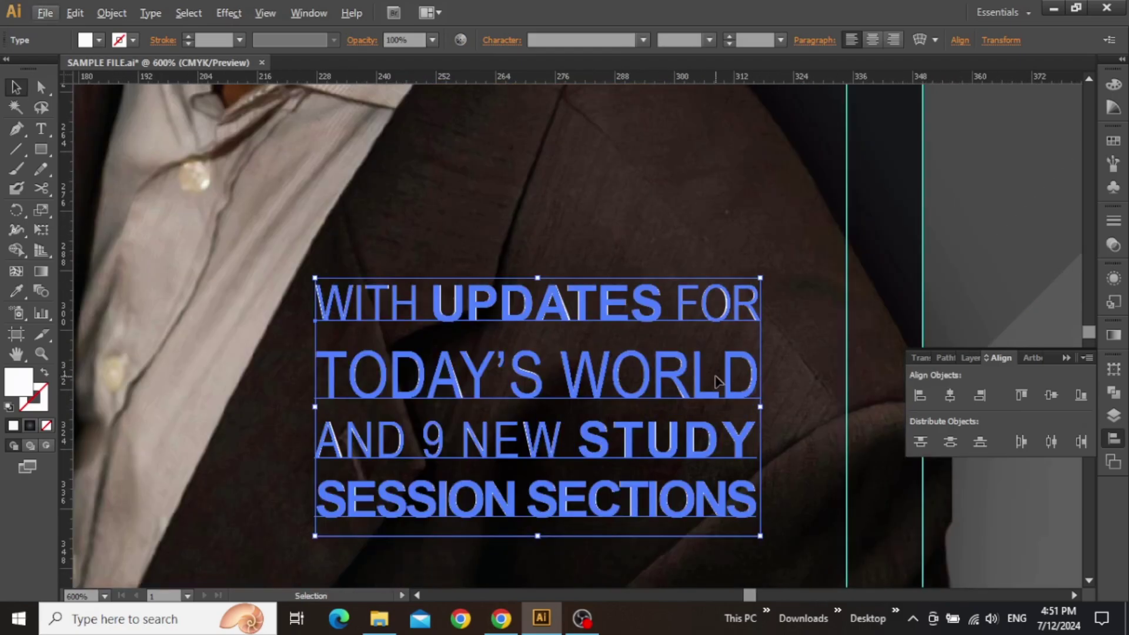
drag(716, 380, 781, 186)
scroll(866, 338, down, 3)
click(930, 509)
- Add the two-line text "CELEBRATING 25 YEARS AS THE #1 PERSONAL FINANCE BOOK OF ALL TIME" near the bottom of the cover
scroll(546, 367, up, 1)
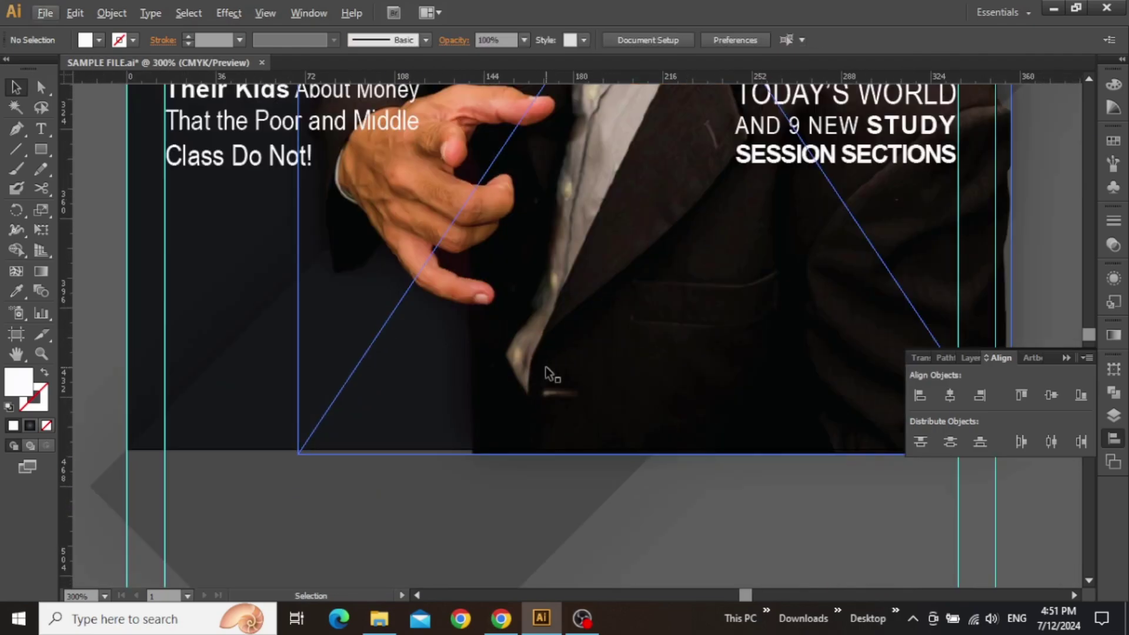
text(LEB)
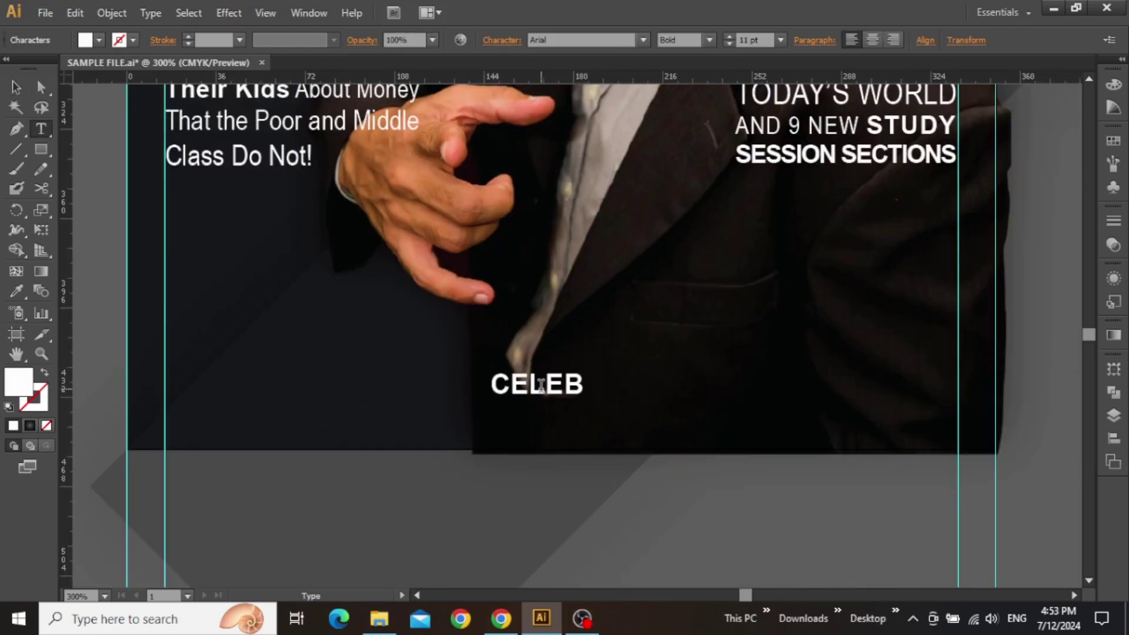
text(RATING 25)
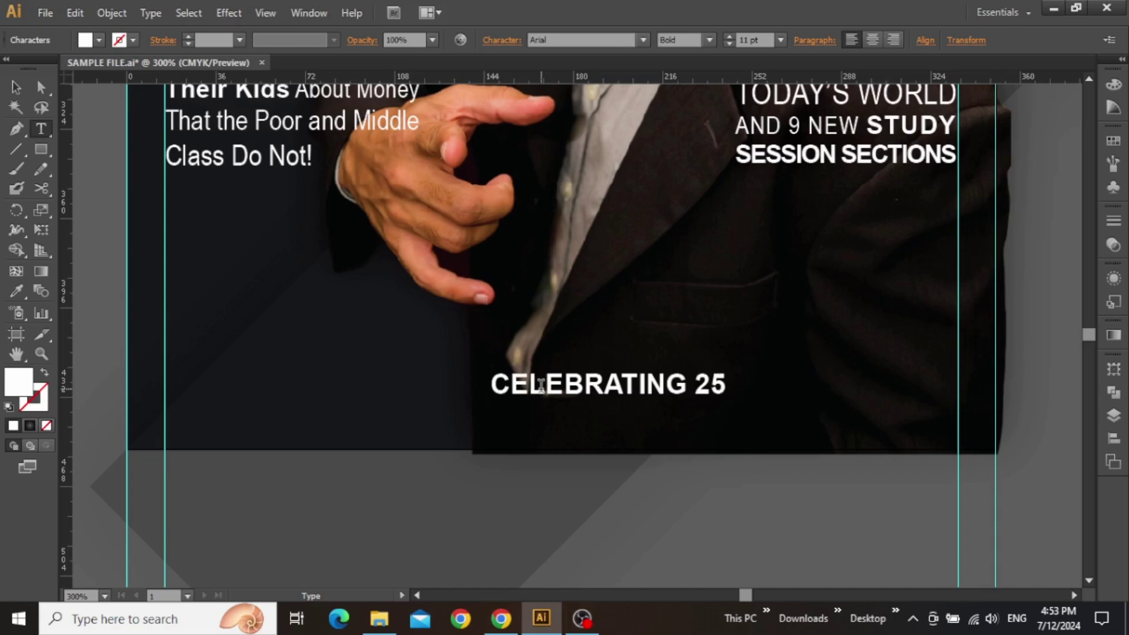
text( YEARS AS T)
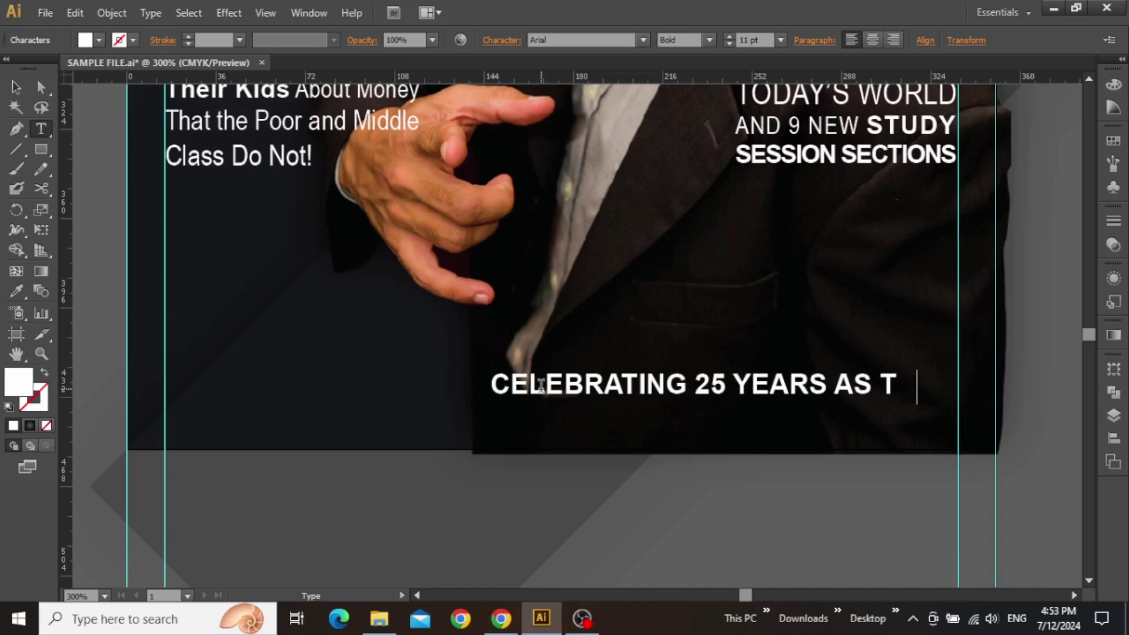
text(HE #1 PERSONAL FINANCE BOOK OF ALL TIME)
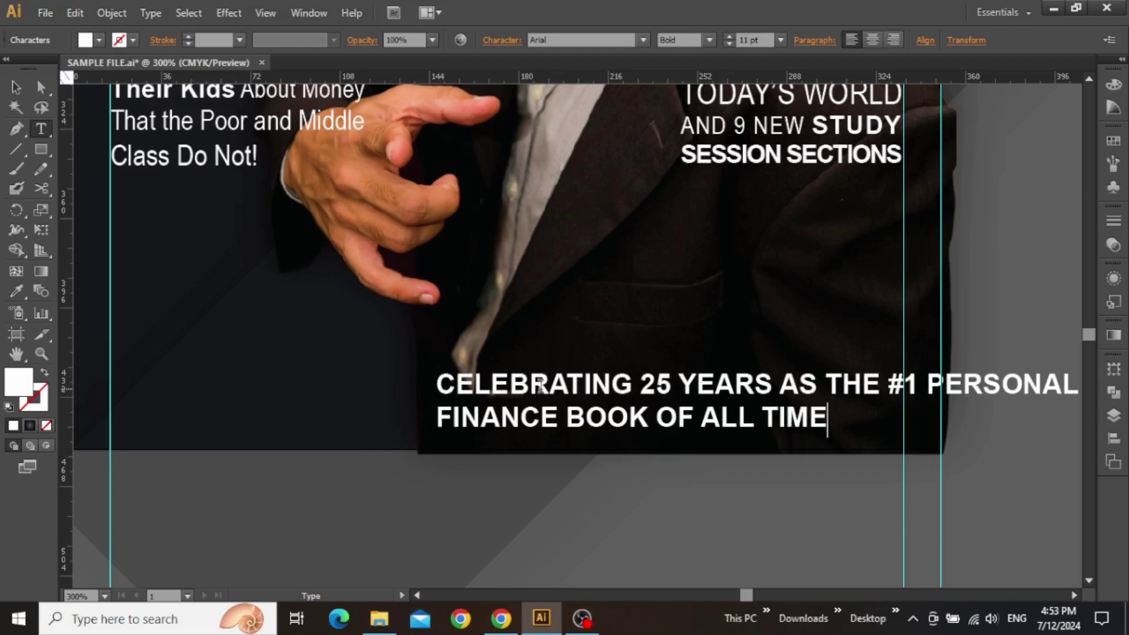
key(Escape)
- Center-align the lines of the "CELEBRATING 25 YEARS" text and center the block horizontally on the page
drag(561, 381, 400, 336)
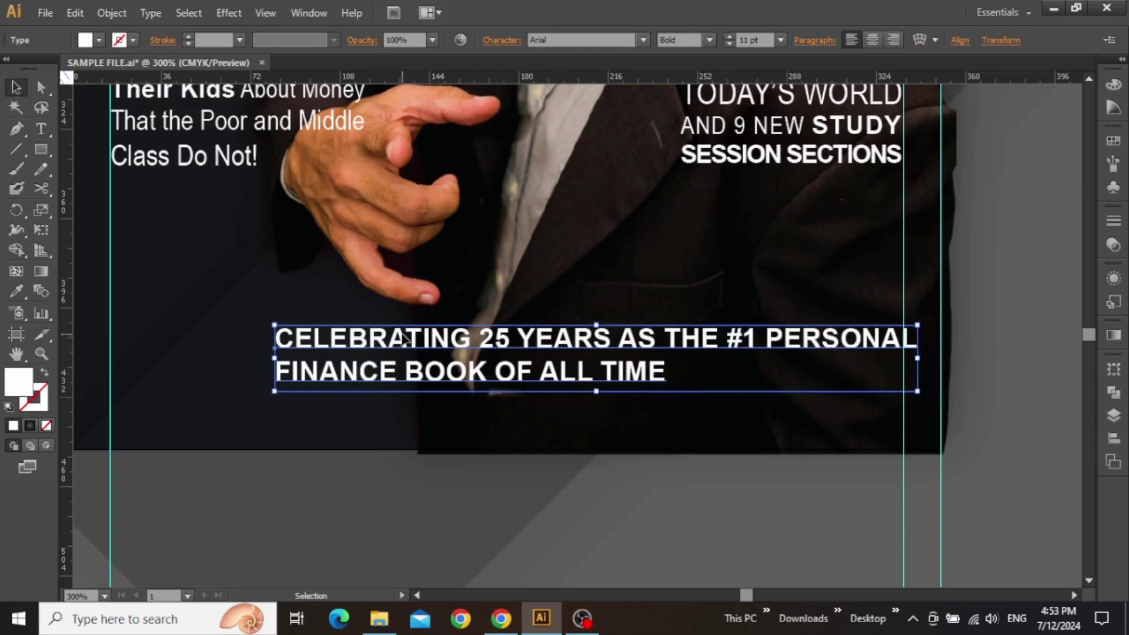
drag(557, 349, 620, 368)
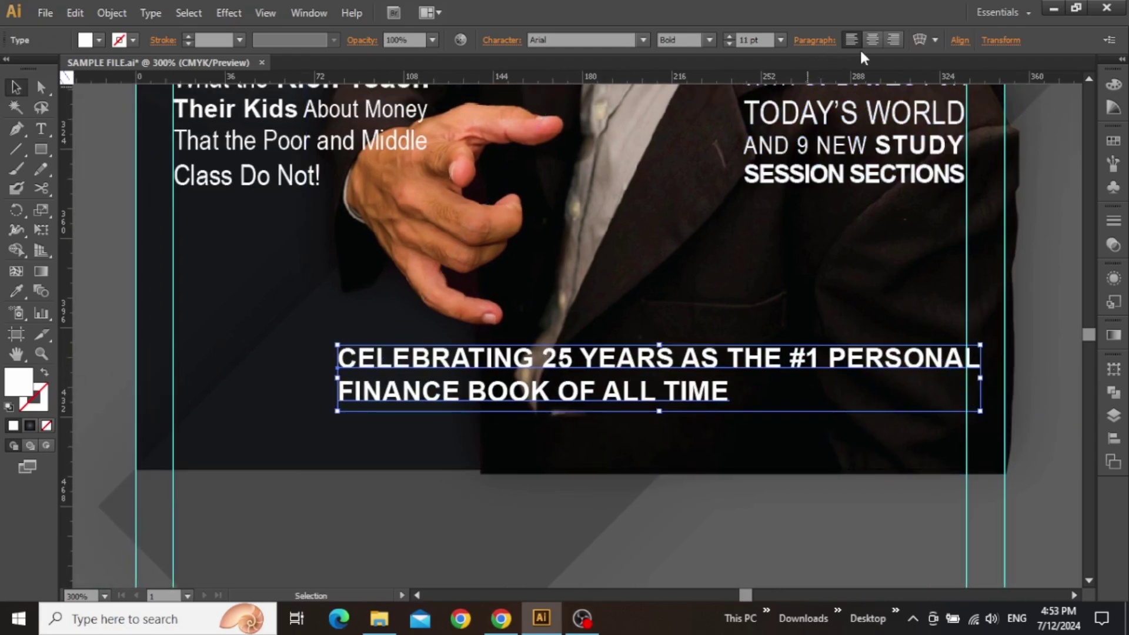
click(872, 39)
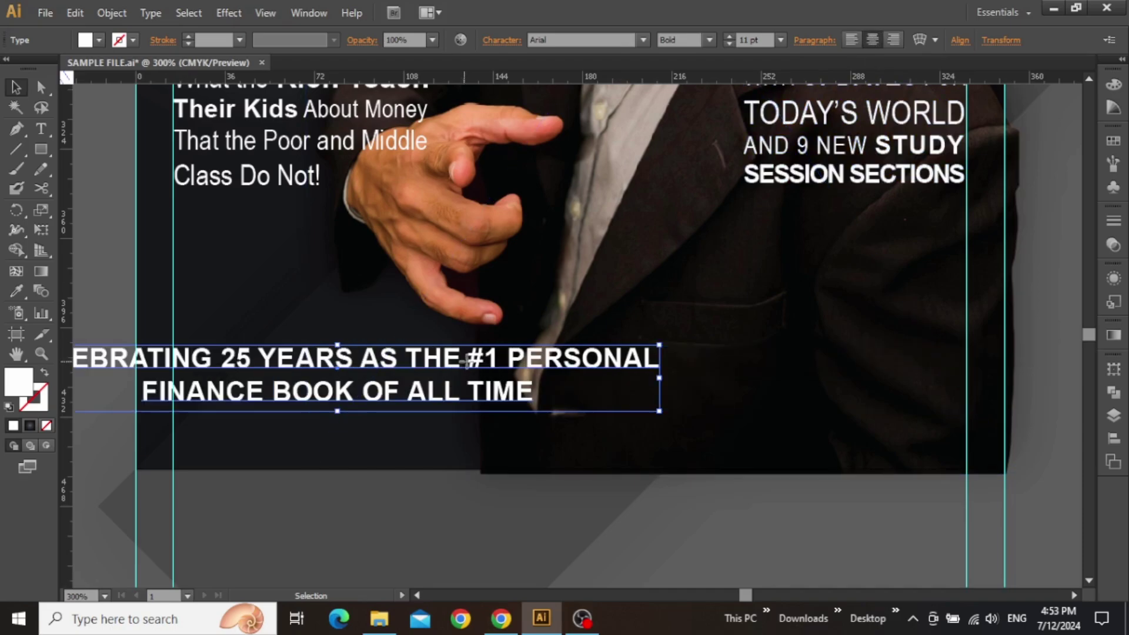
drag(466, 361, 643, 369)
click(1107, 438)
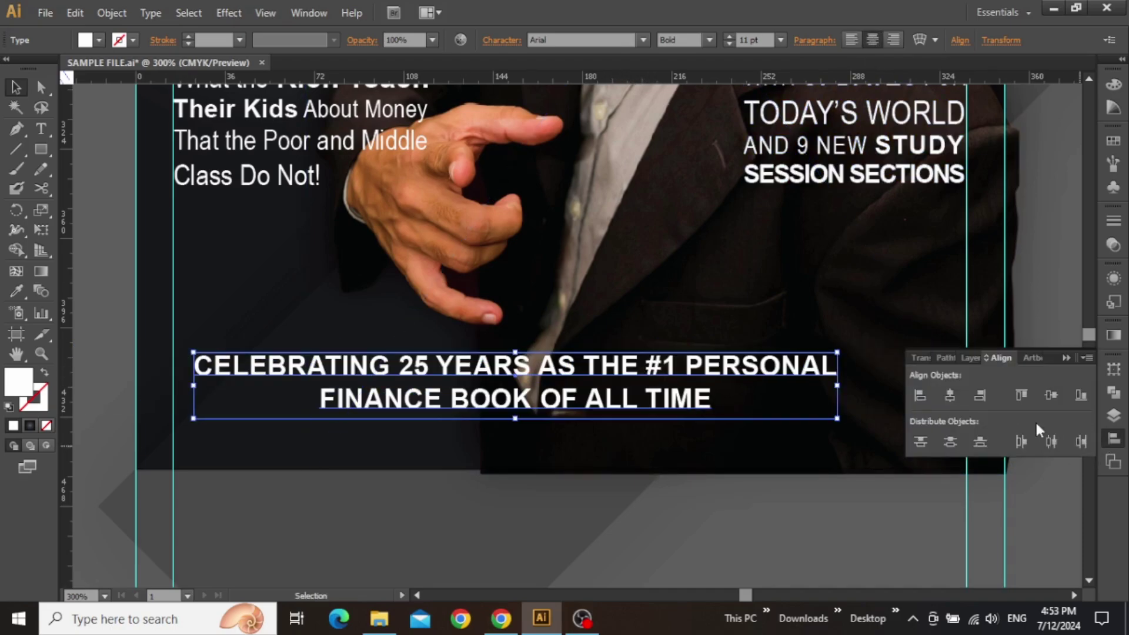
click(951, 395)
click(1065, 357)
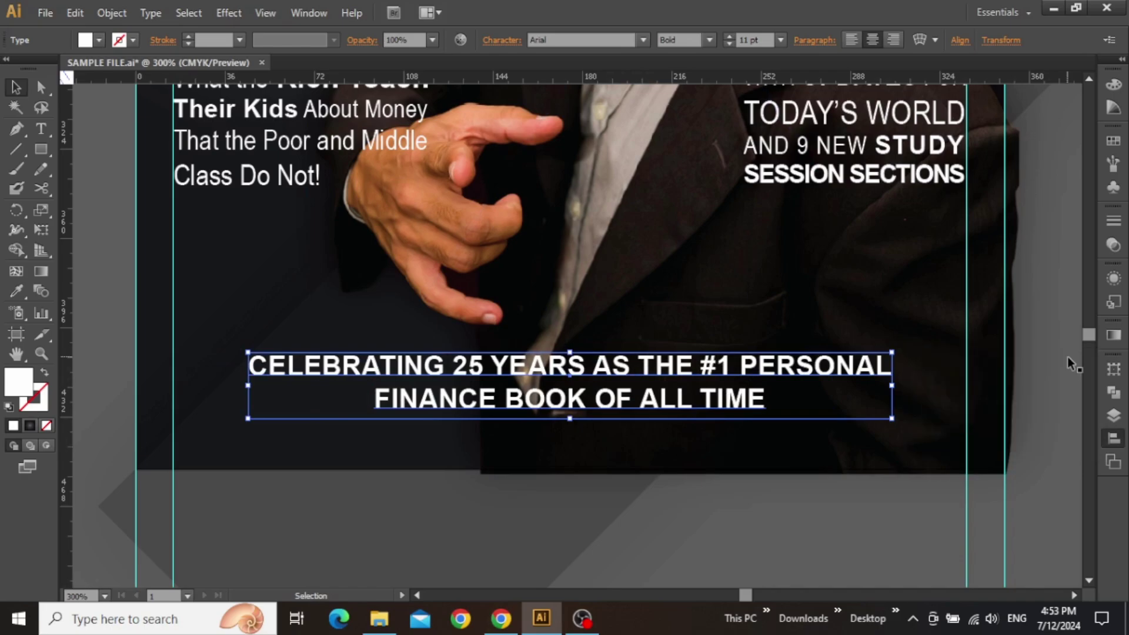
- Set the "CELEBRATING 25 YEARS" text block to Arial Narrow
scroll(829, 297, up, 2)
click(710, 41)
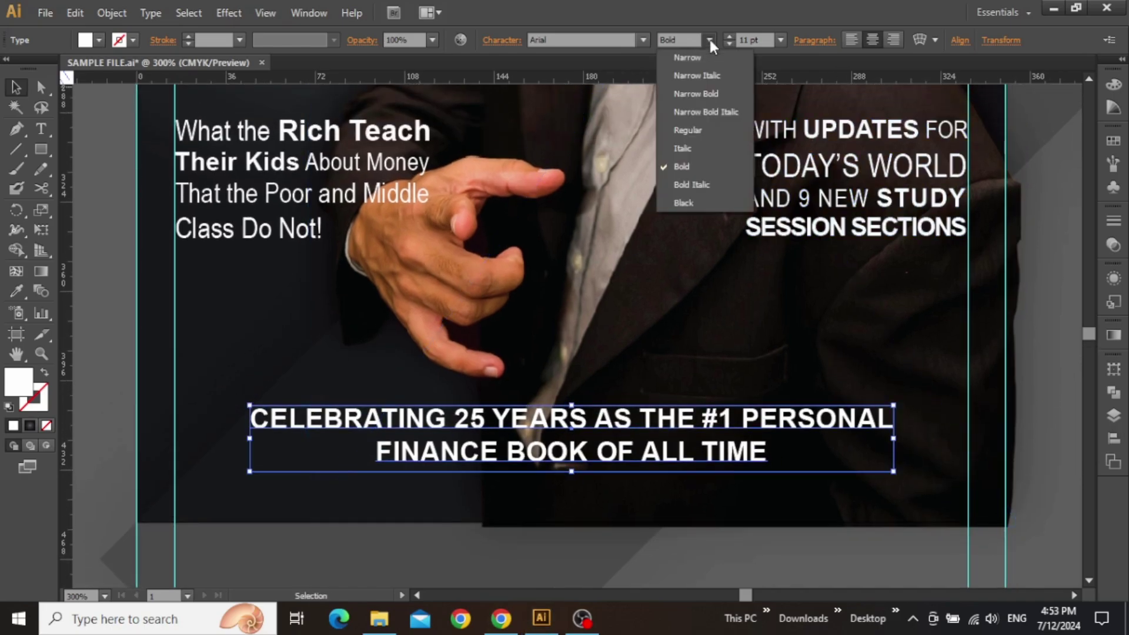
click(710, 58)
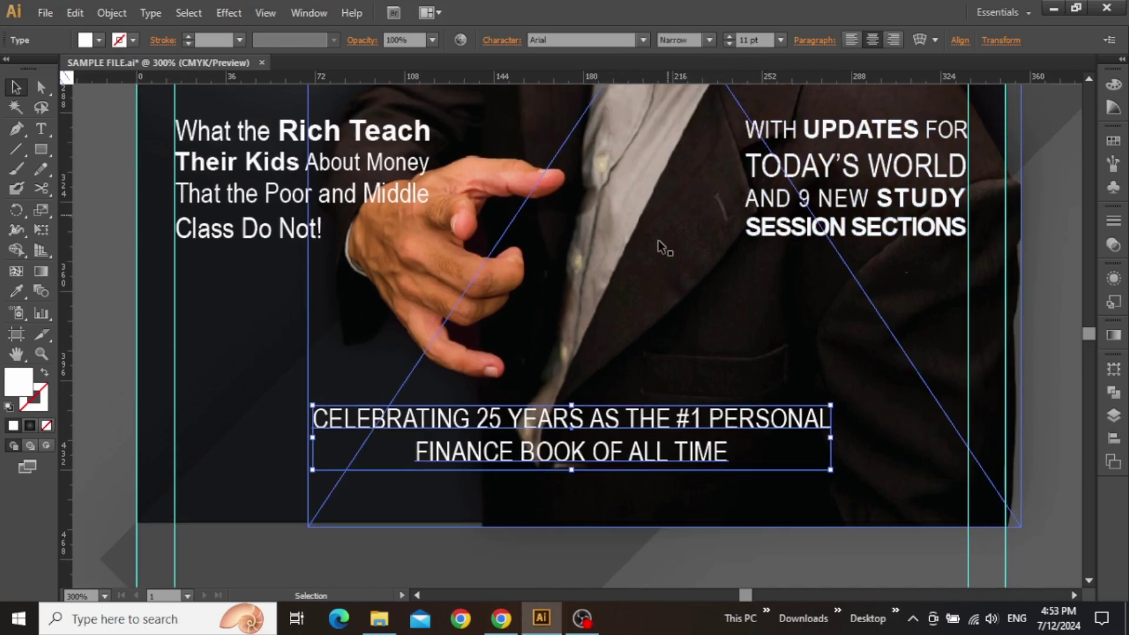
- Set the words "25 YEARS" in the bottom tagline to Arial Bold
double_click(485, 424)
drag(476, 419, 582, 418)
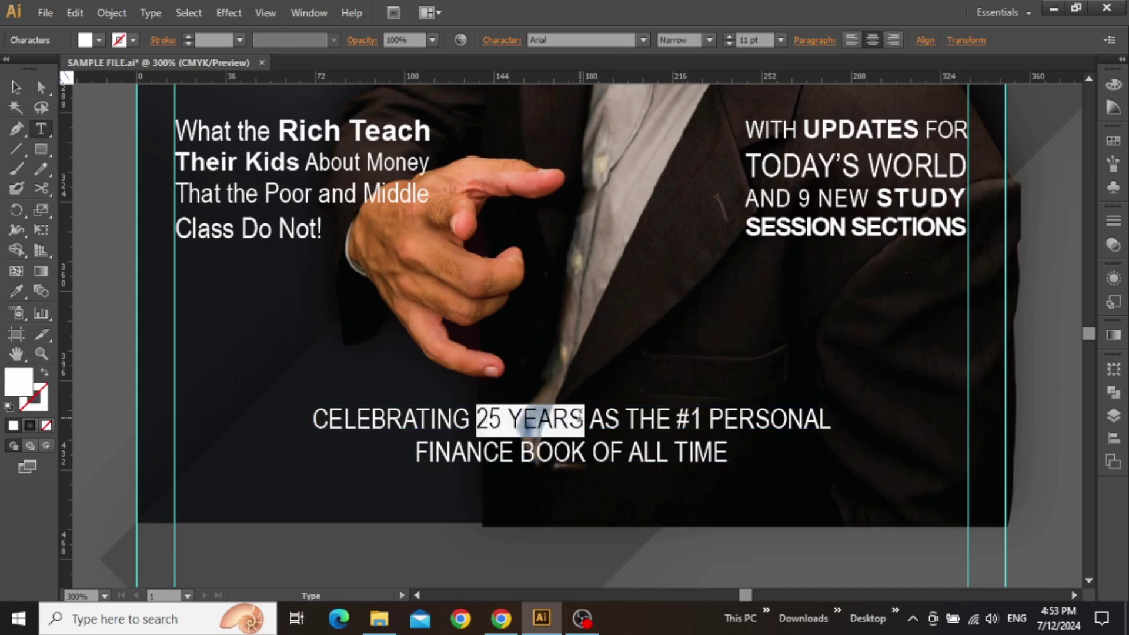
click(715, 44)
click(680, 164)
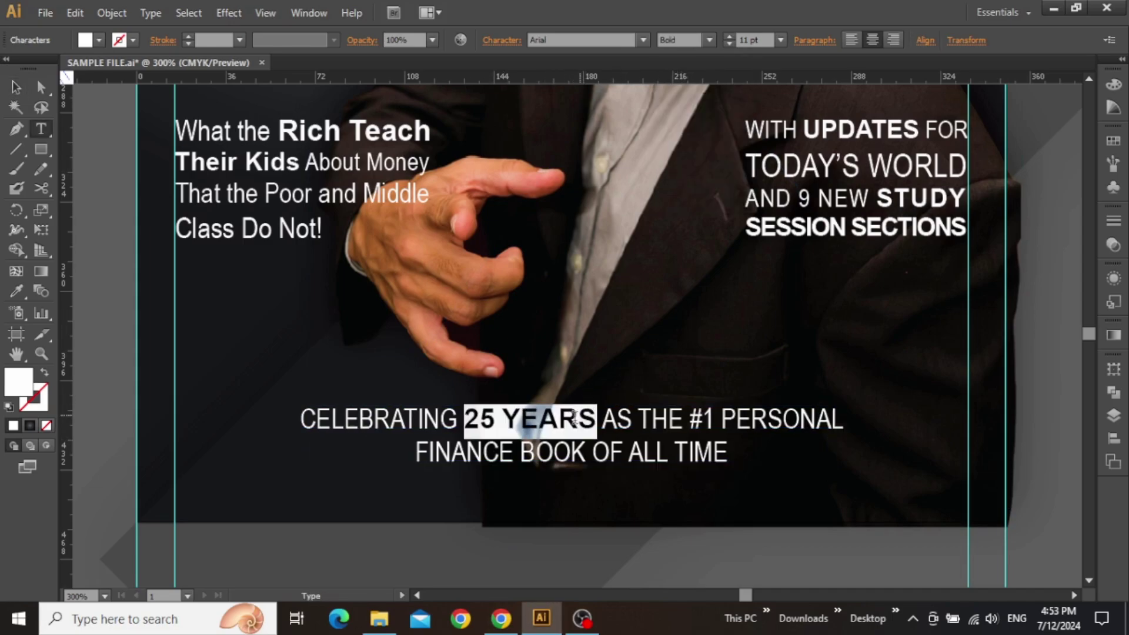
key(Escape)
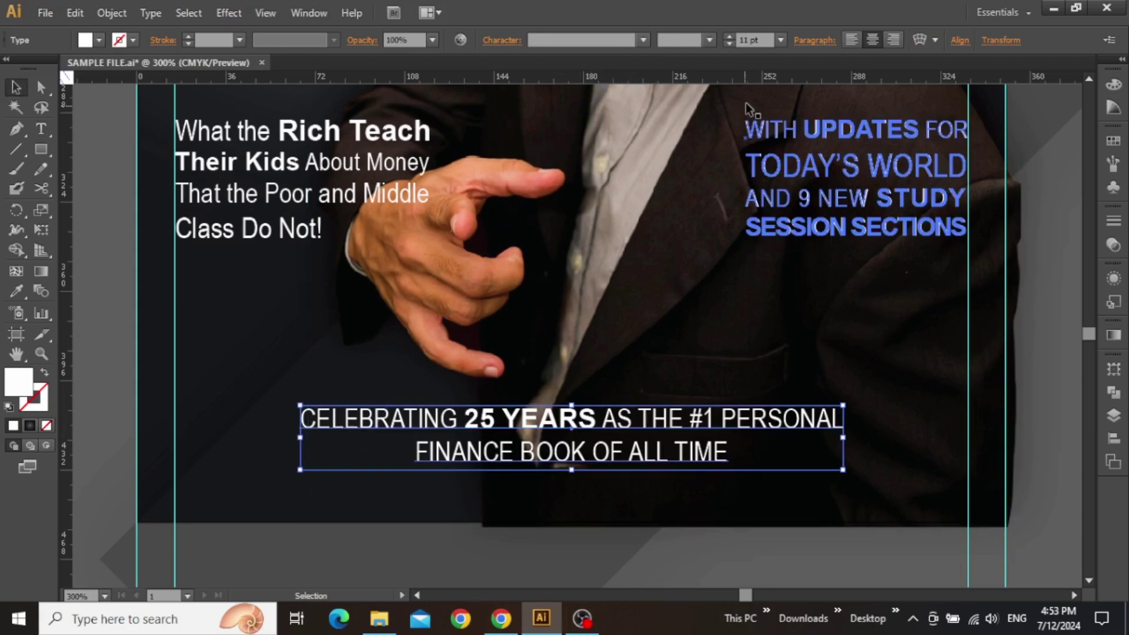
- Set the "CELEBRATING 25 YEARS" tagline's font size to 9 pt and move the block slightly down
scroll(764, 40, down, 2)
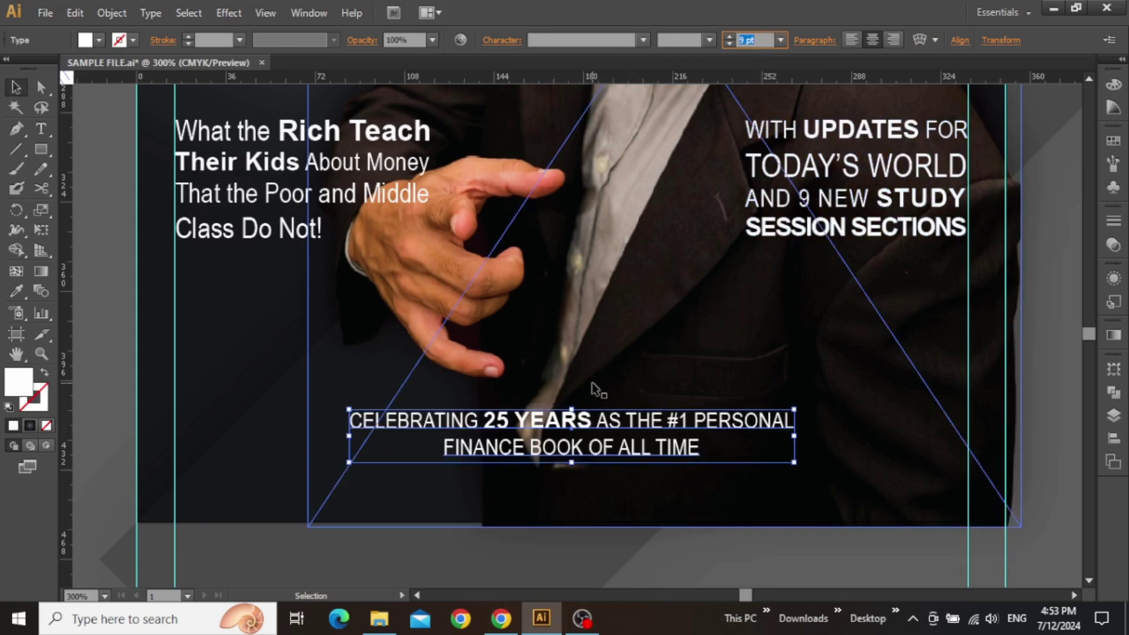
drag(593, 426, 592, 436)
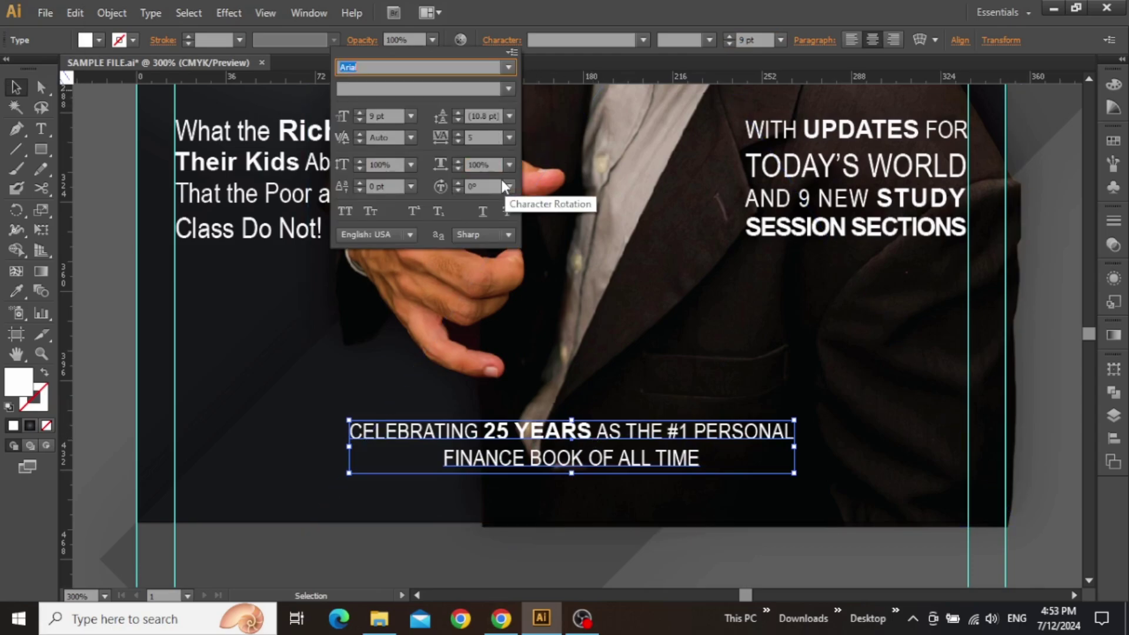
- Set the tracking of the "CELEBRATING 25 YEARS" tagline to 90
click(485, 138)
scroll(487, 137, up, 2)
key(Up)
key(Up)
key(Up)
key(Up)
key(Up)
key(Up)
key(Up)
key(Up)
key(Up)
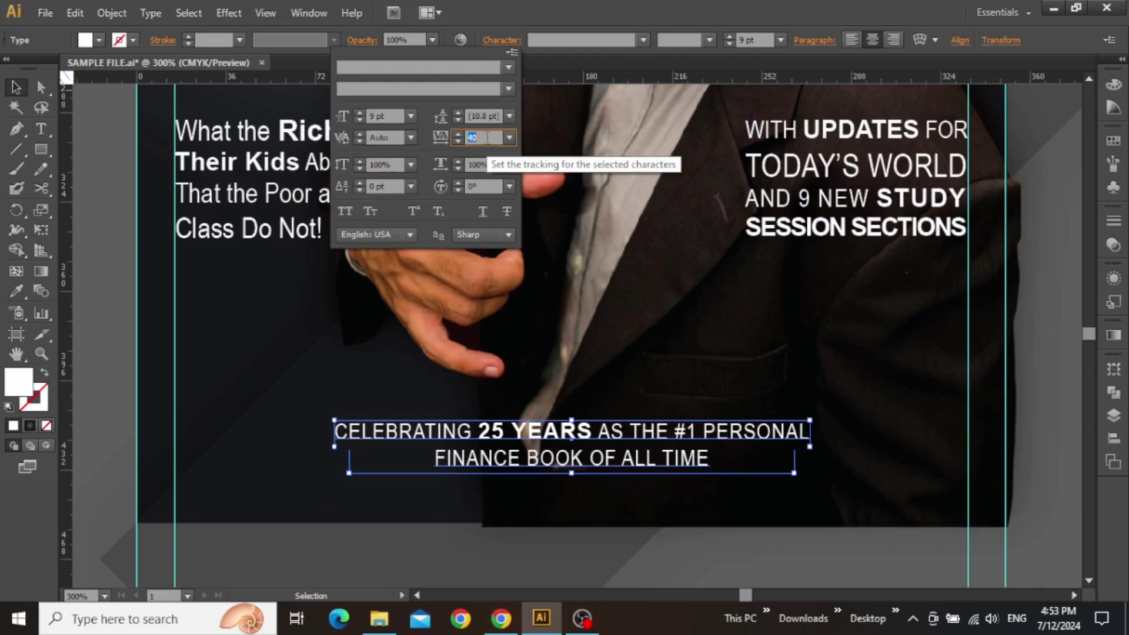
key(Down)
key(Down)
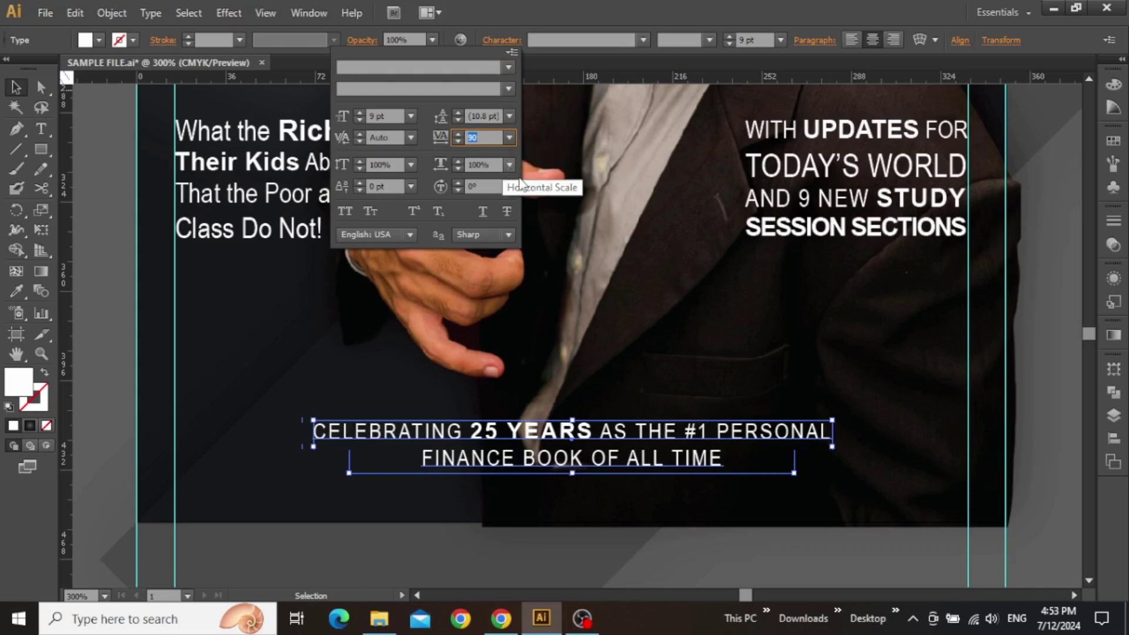
click(615, 207)
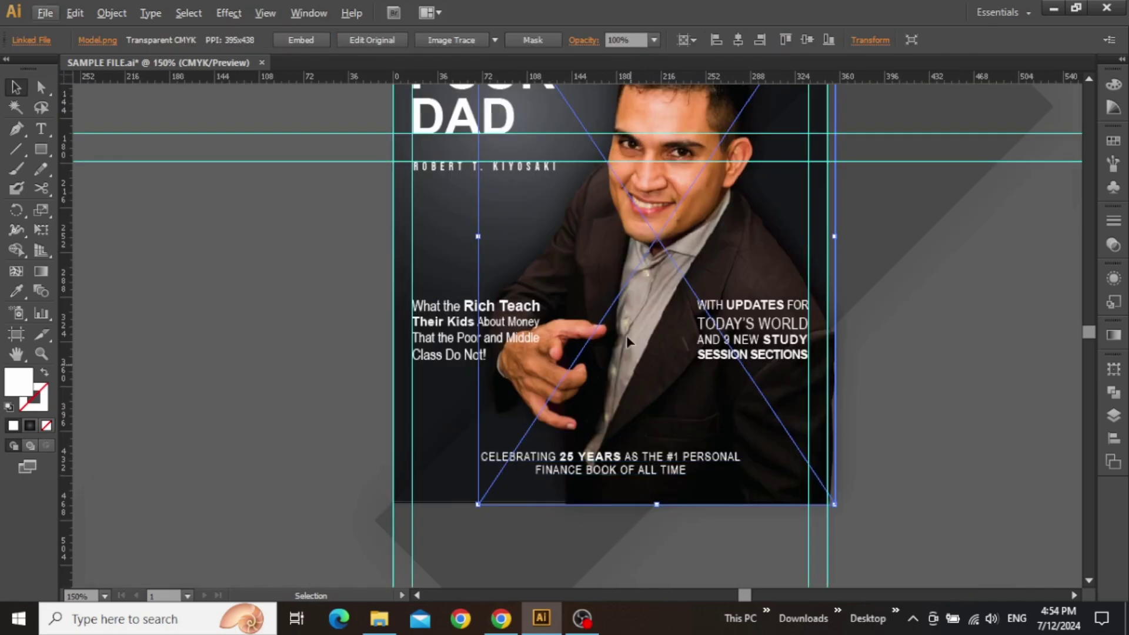
- Duplicate the two top margin guides downward and align the outer copy with the cover's bottom edge
drag(630, 208, 607, 438)
click(310, 140)
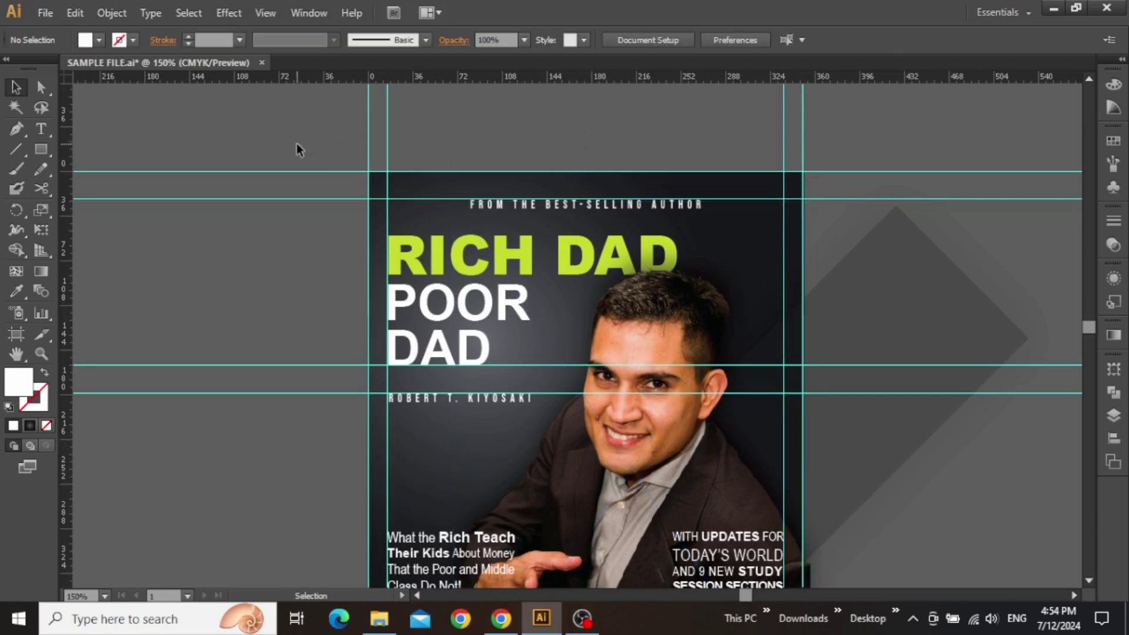
drag(295, 144, 281, 225)
drag(302, 260, 385, 190)
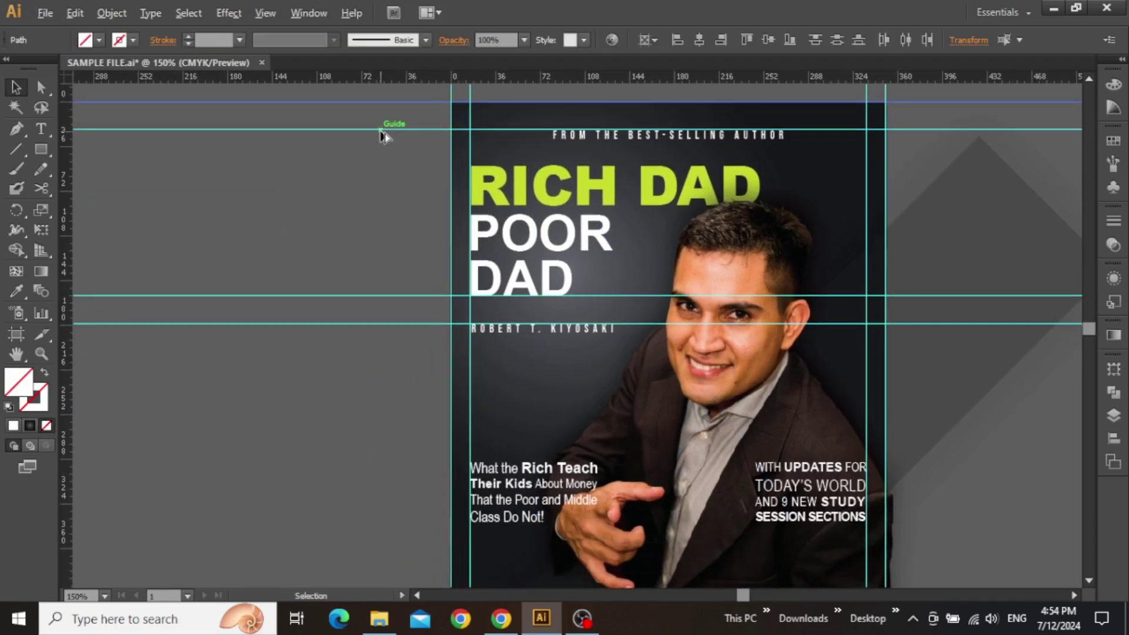
drag(377, 129, 360, 495)
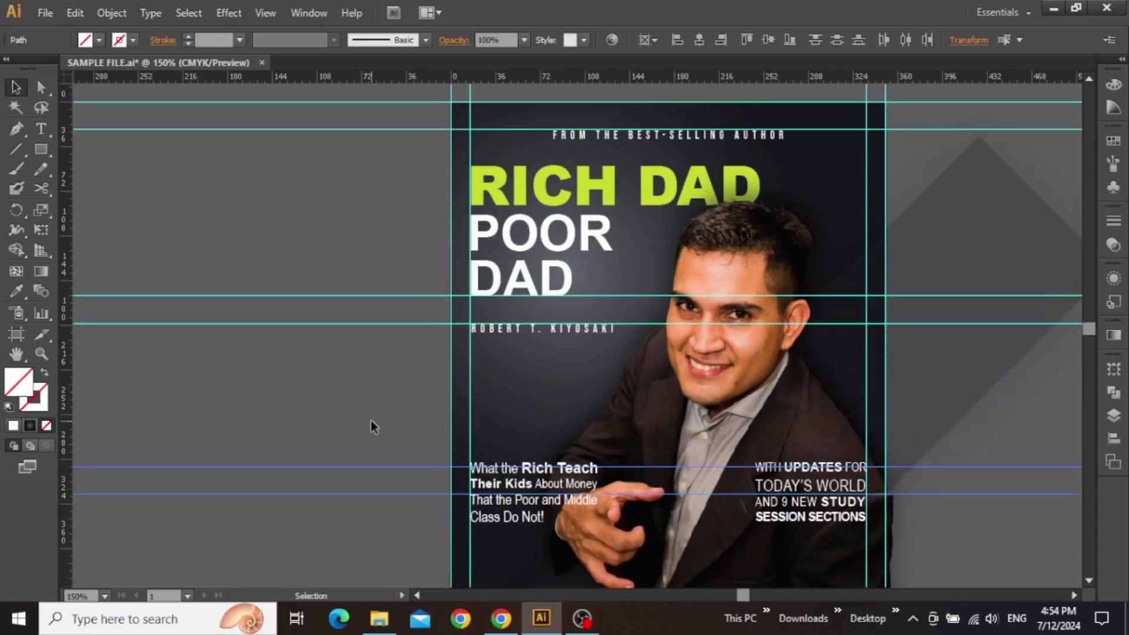
drag(370, 420, 404, 172)
drag(436, 247, 432, 420)
scroll(782, 452, up, 4)
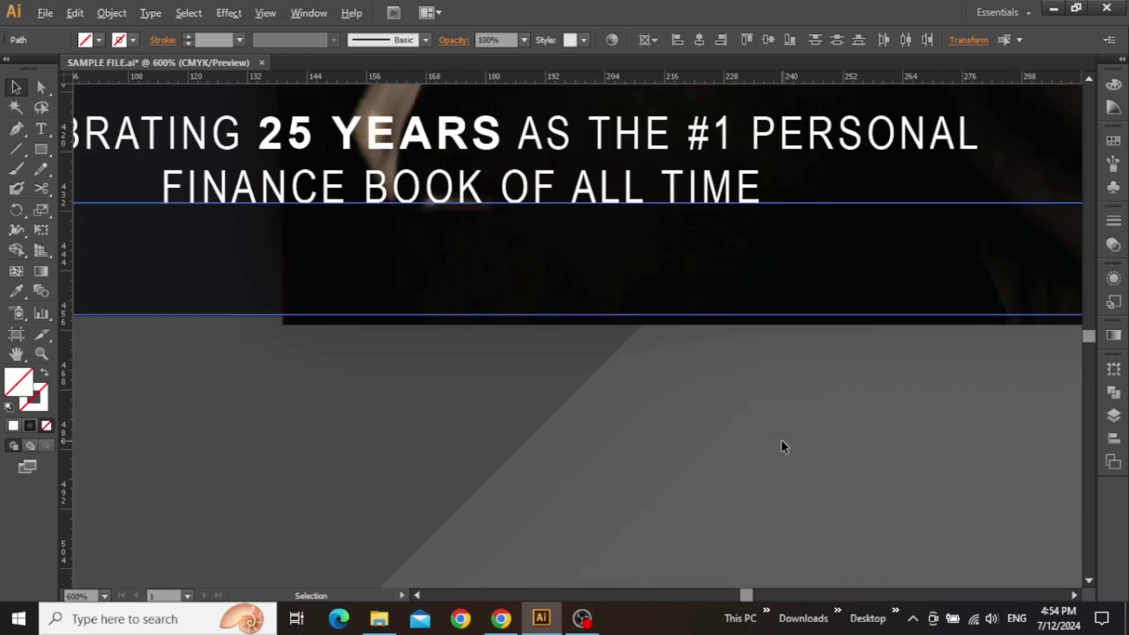
drag(312, 299, 779, 356)
drag(314, 330, 698, 338)
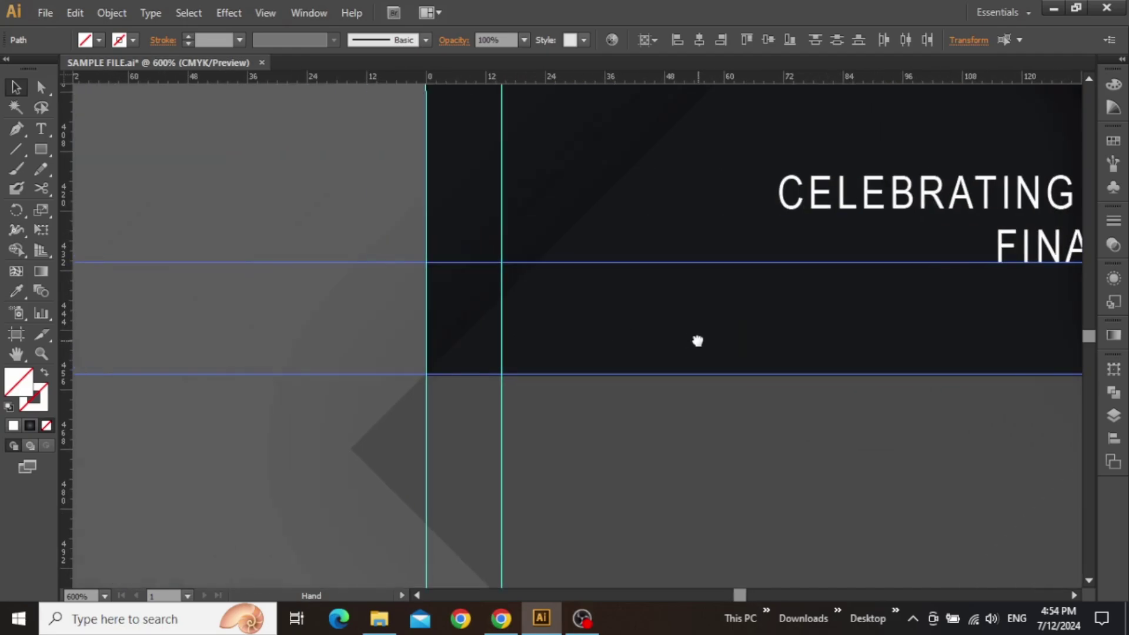
mouse_move(340, 374)
mouse_down()
mouse_move(344, 358)
mouse_move(352, 377)
mouse_up()
scroll(685, 319, down, 1)
drag(685, 320, 385, 360)
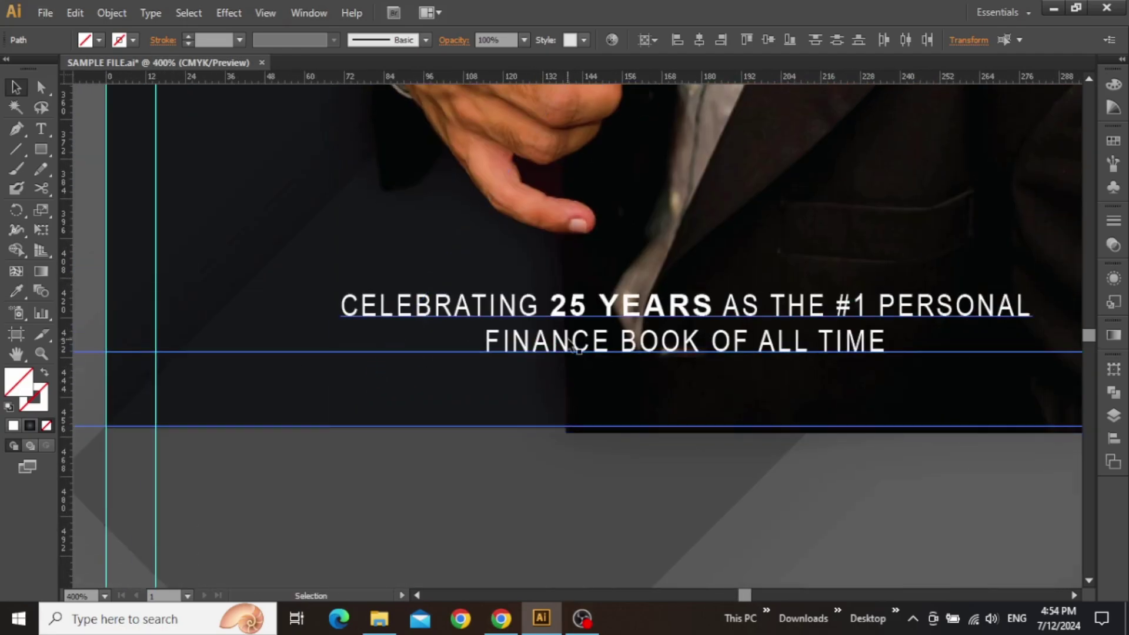
scroll(614, 341, up, 1)
click(763, 424)
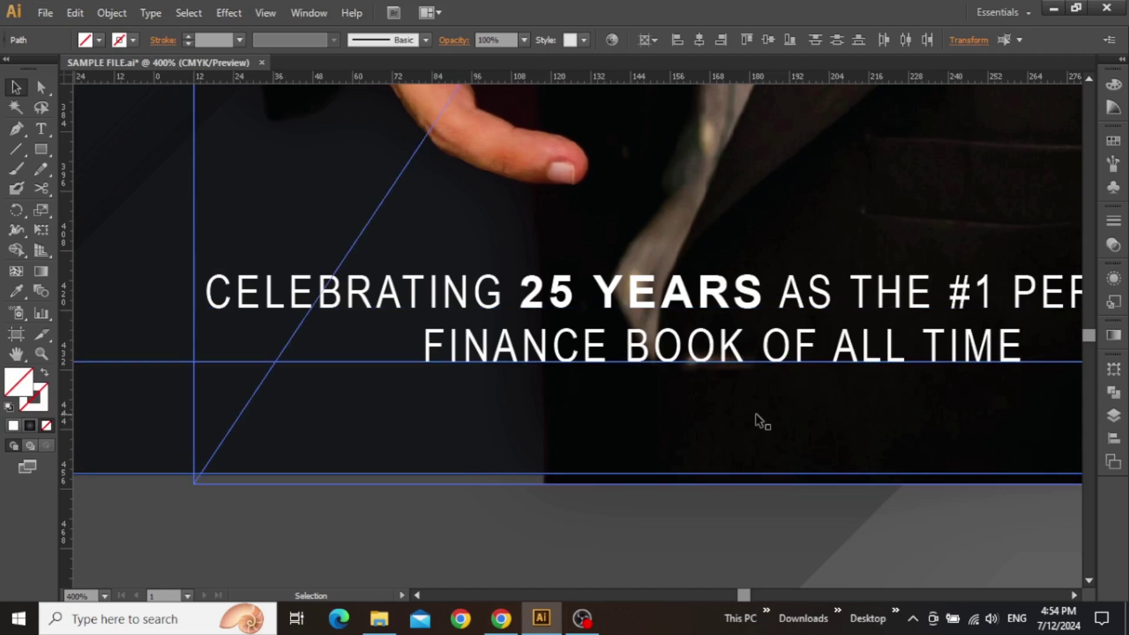
- Draw a horizontal line about 39 px long in the space before "FINANCE", starting at the tagline's left edge
scroll(756, 414, down, 1)
scroll(727, 342, up, 1)
drag(341, 369, 424, 390)
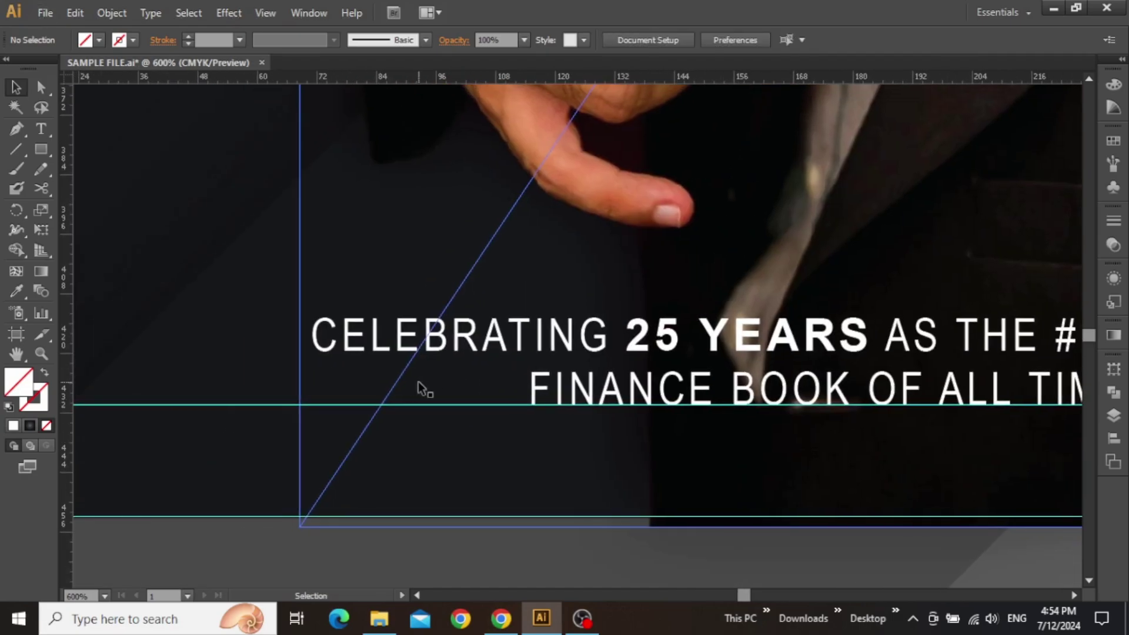
scroll(395, 383, up, 1)
click(17, 150)
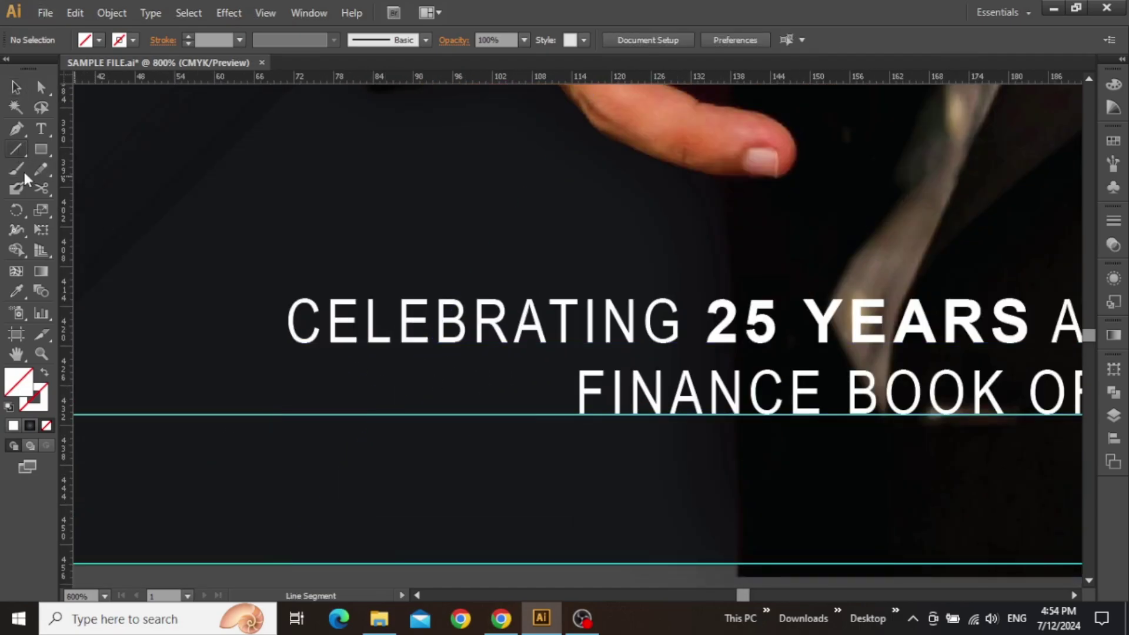
drag(291, 389, 551, 387)
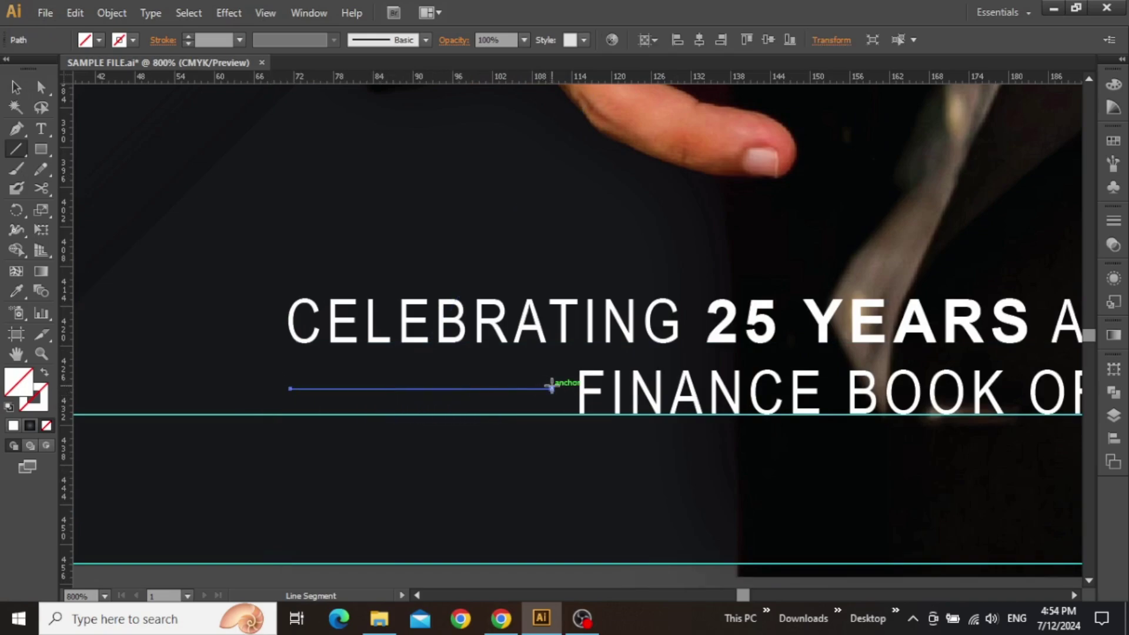
key(v)
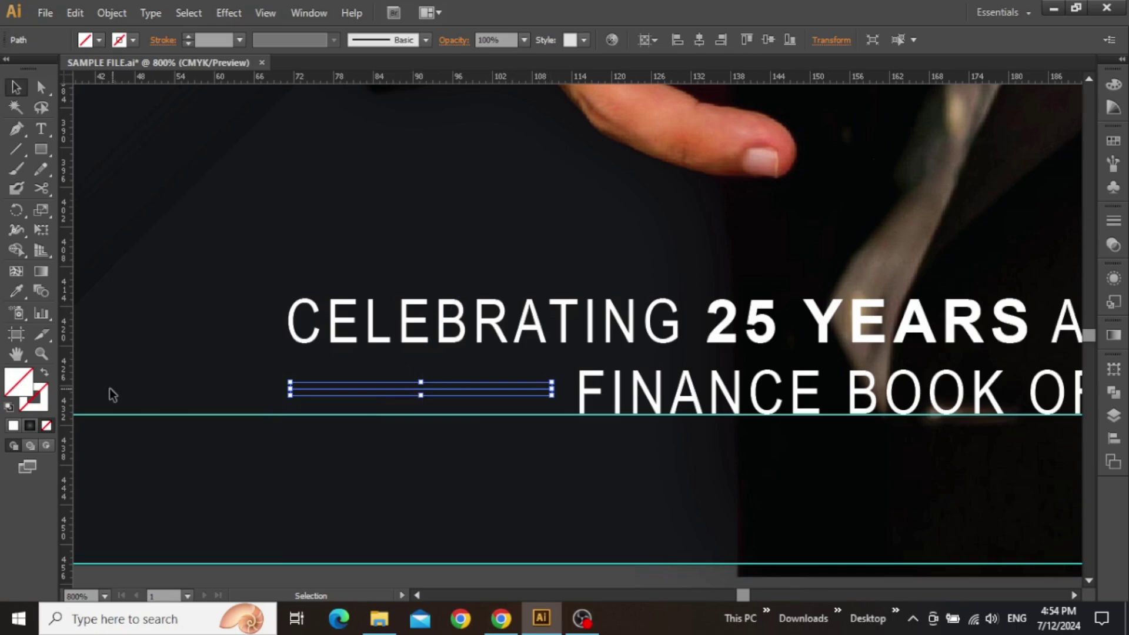
- Give the short line beside "FINANCE" a white 0.5 pt stroke and 50% opacity
click(42, 402)
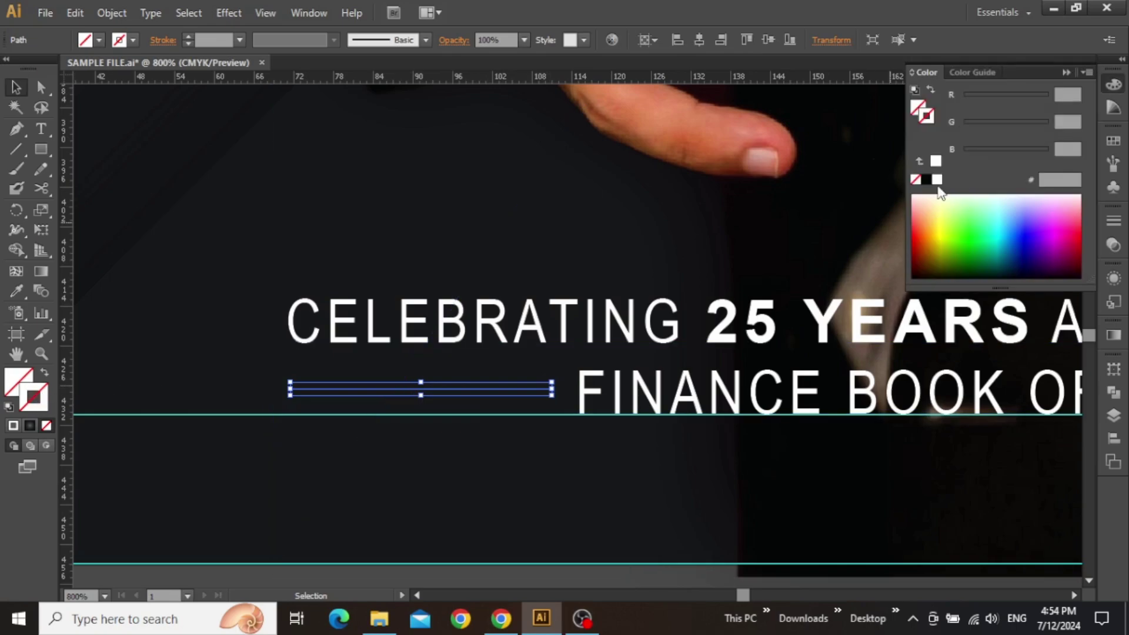
click(937, 179)
click(1066, 73)
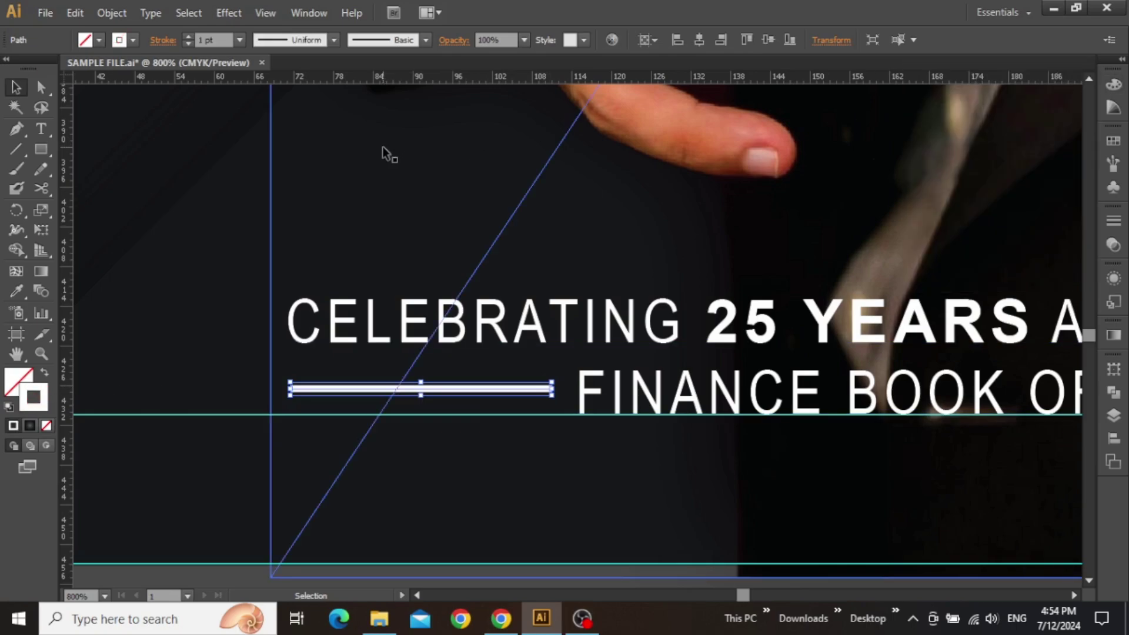
scroll(230, 41, down, 2)
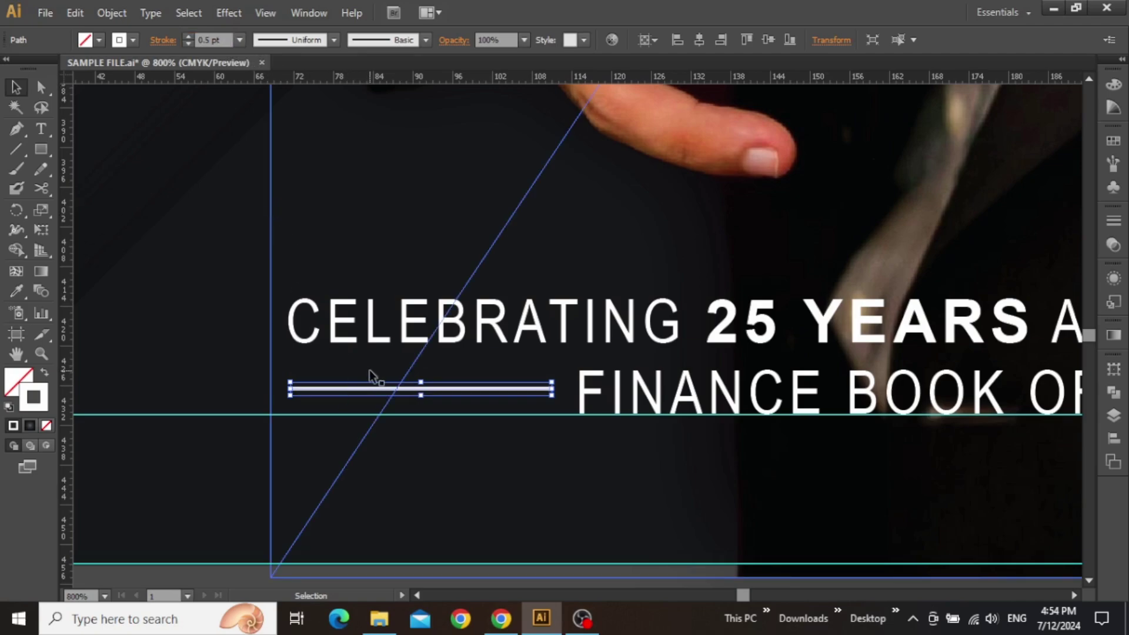
click(523, 39)
click(534, 149)
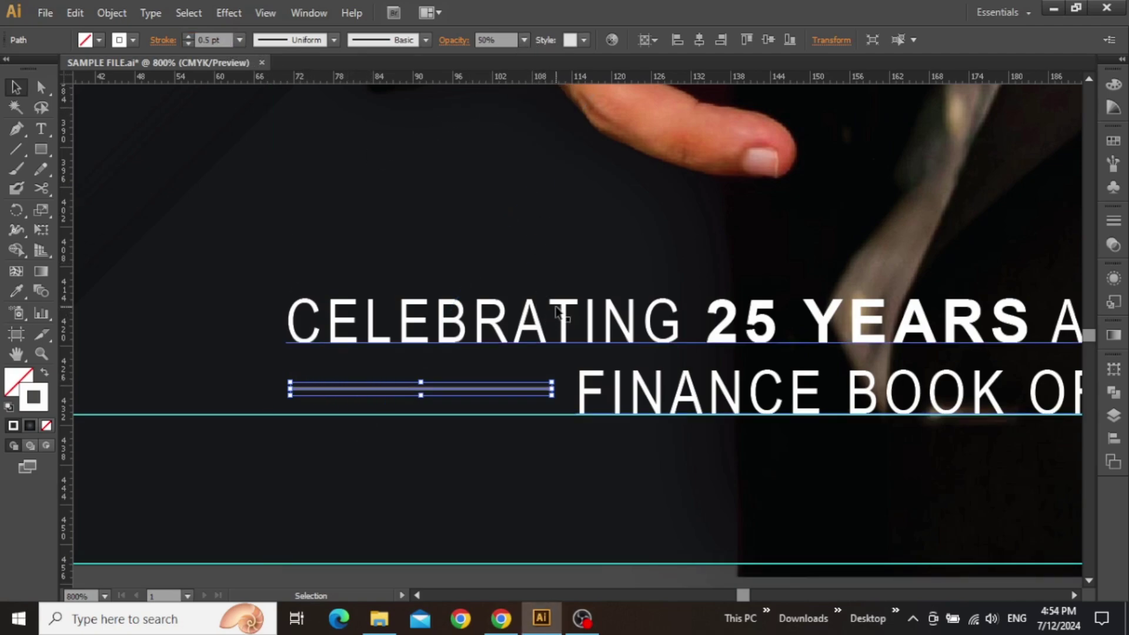
- Copy the short line to the space after "ALL TIME", ending it flush with the tagline's right edge
scroll(646, 300, down, 2)
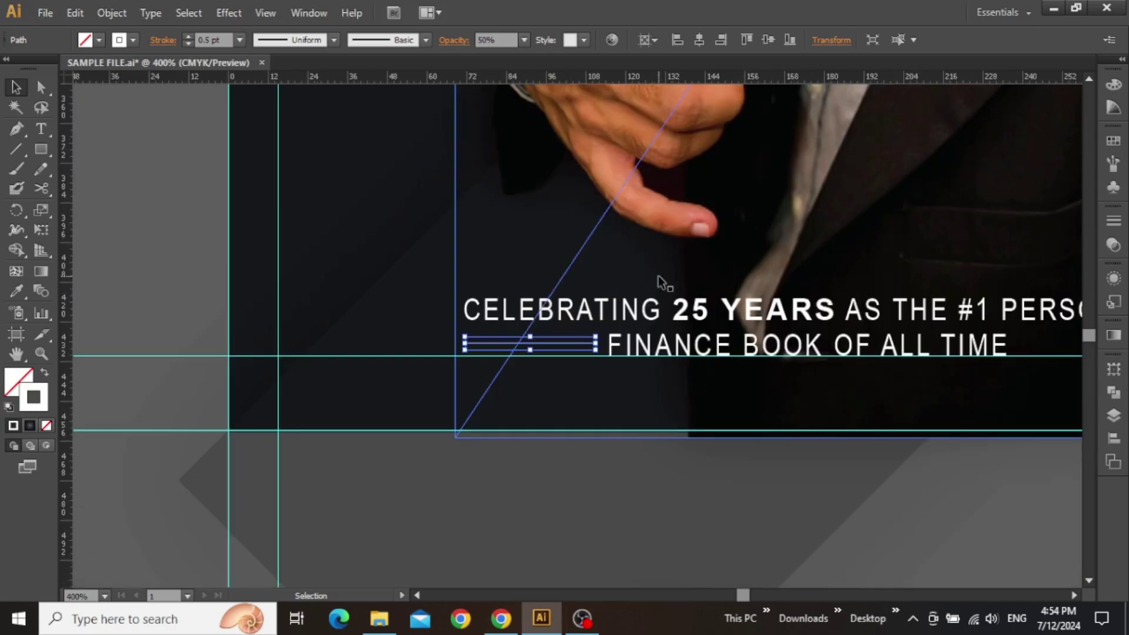
drag(653, 281, 337, 310)
click(252, 376)
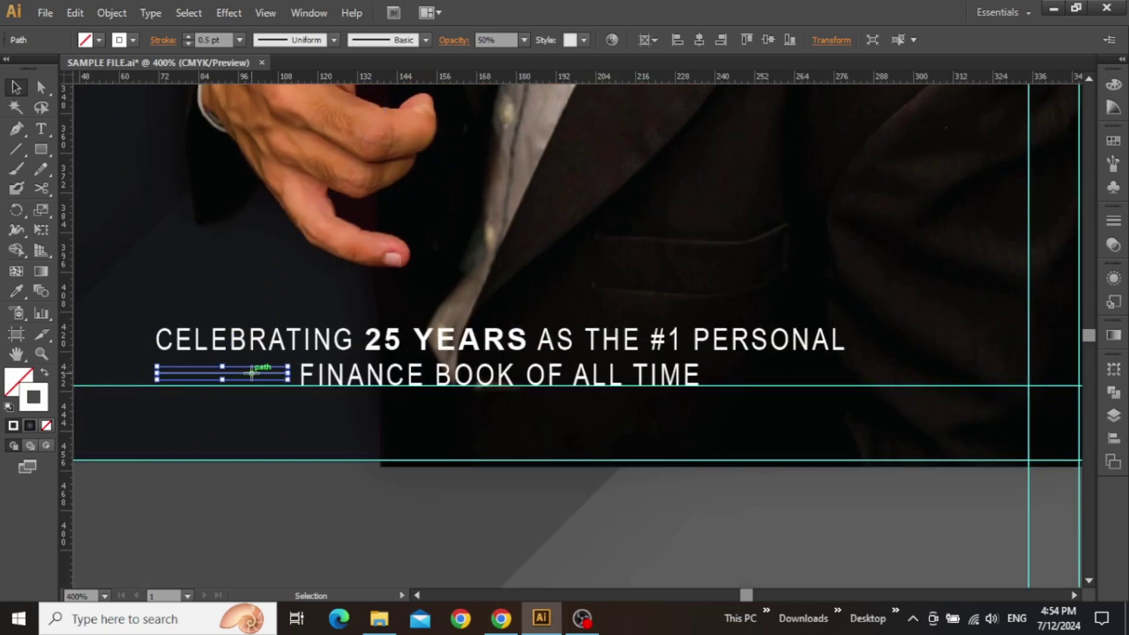
drag(252, 373, 834, 361)
scroll(752, 375, up, 3)
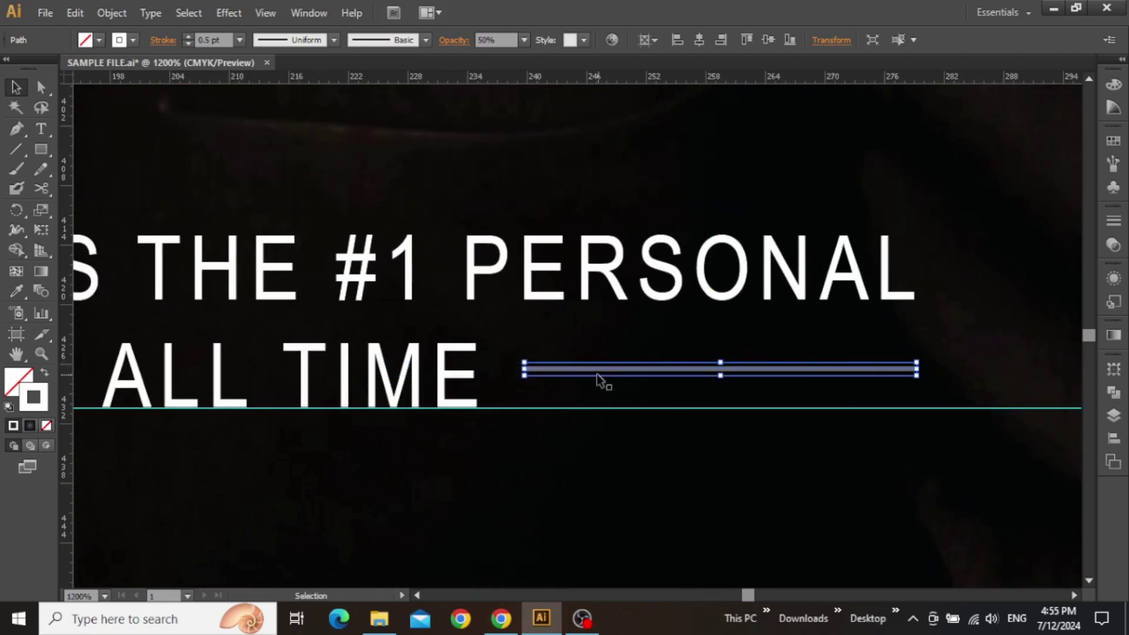
key(ctrl+shift+a)
scroll(598, 374, down, 5)
click(673, 379)
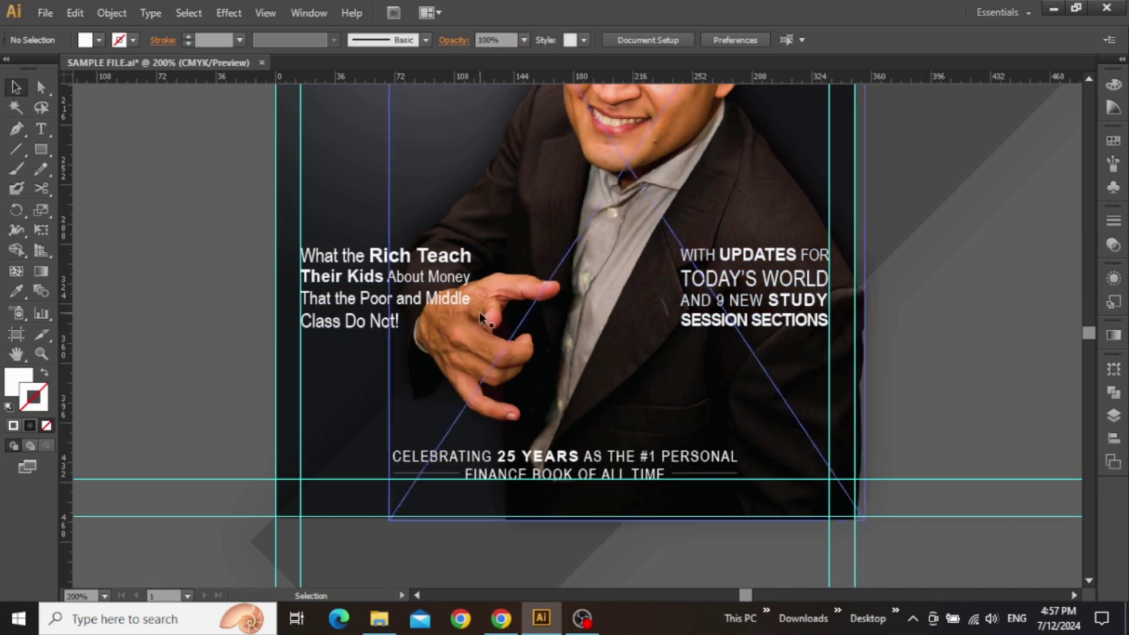
- Apply a Multiply drop shadow with 80% opacity, 0 px X offset and -5 px Y offset to the "What the Rich Teach" text
click(416, 302)
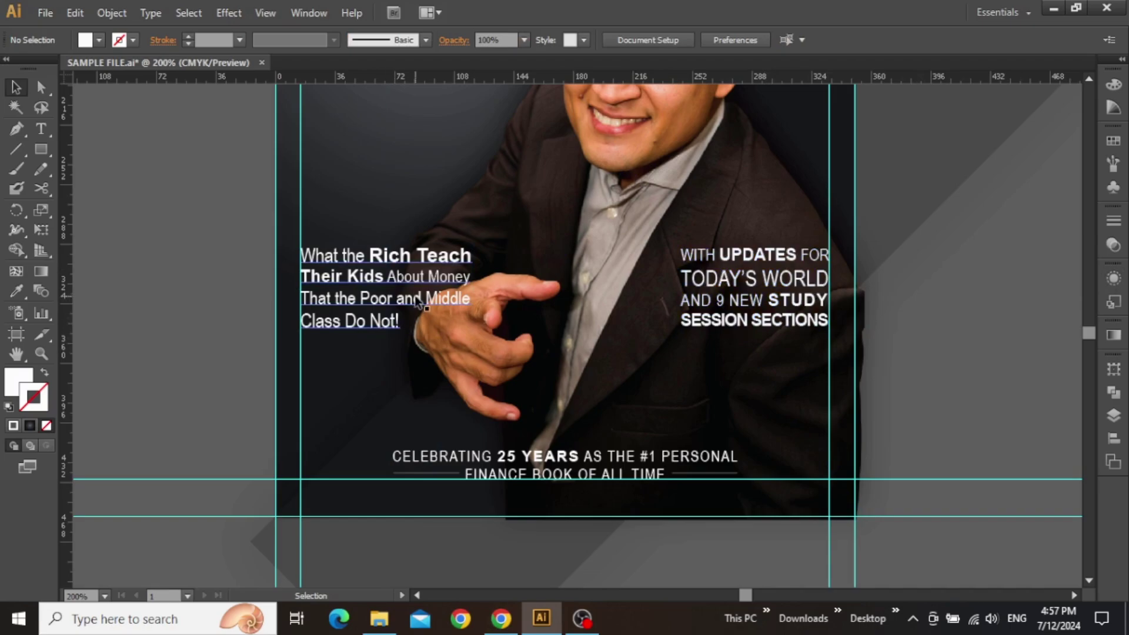
click(417, 297)
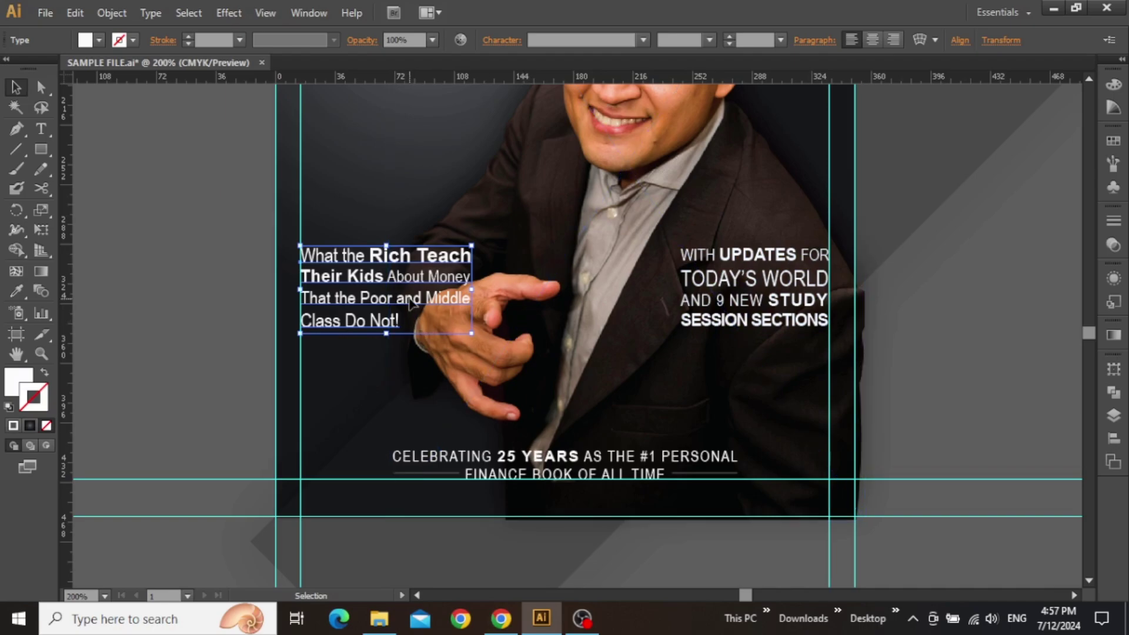
click(236, 16)
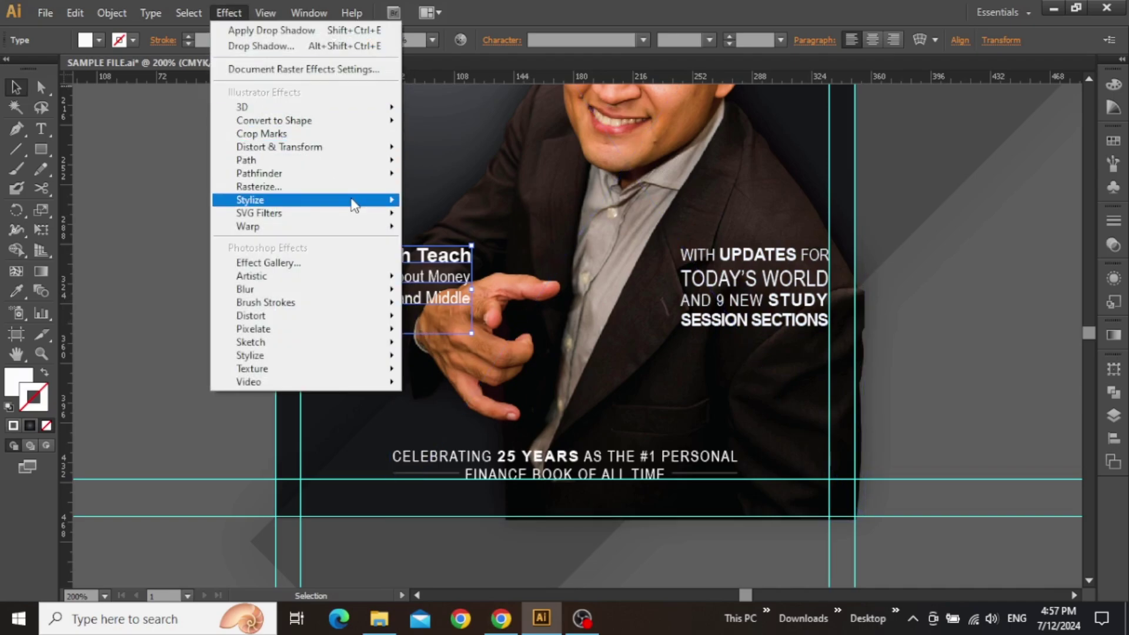
mouse_move(356, 201)
click(425, 203)
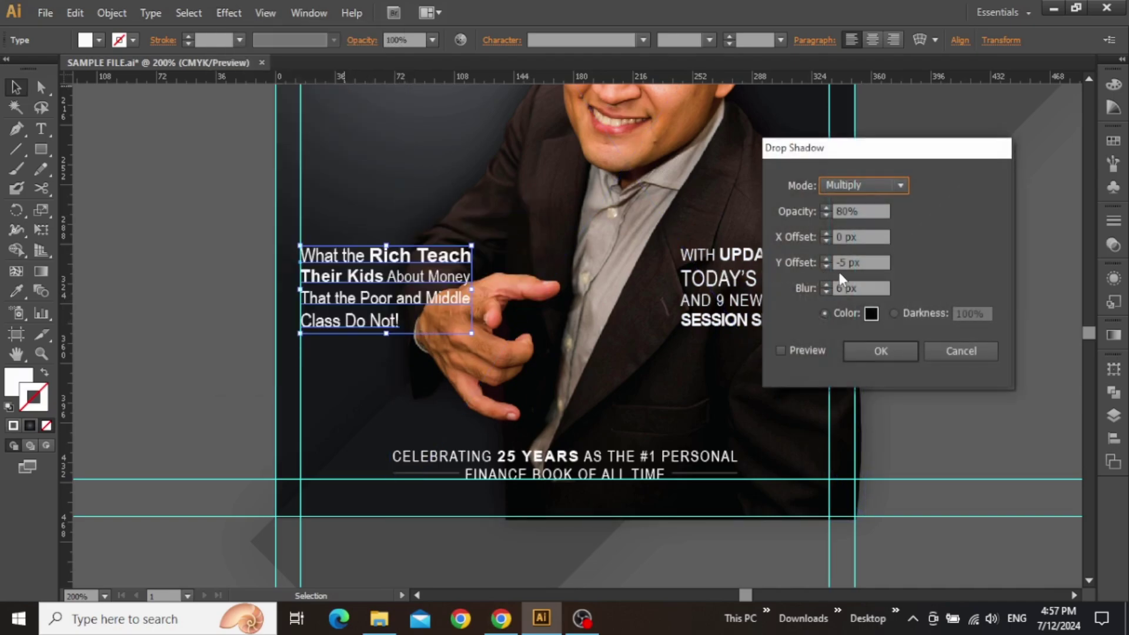
click(878, 355)
click(955, 388)
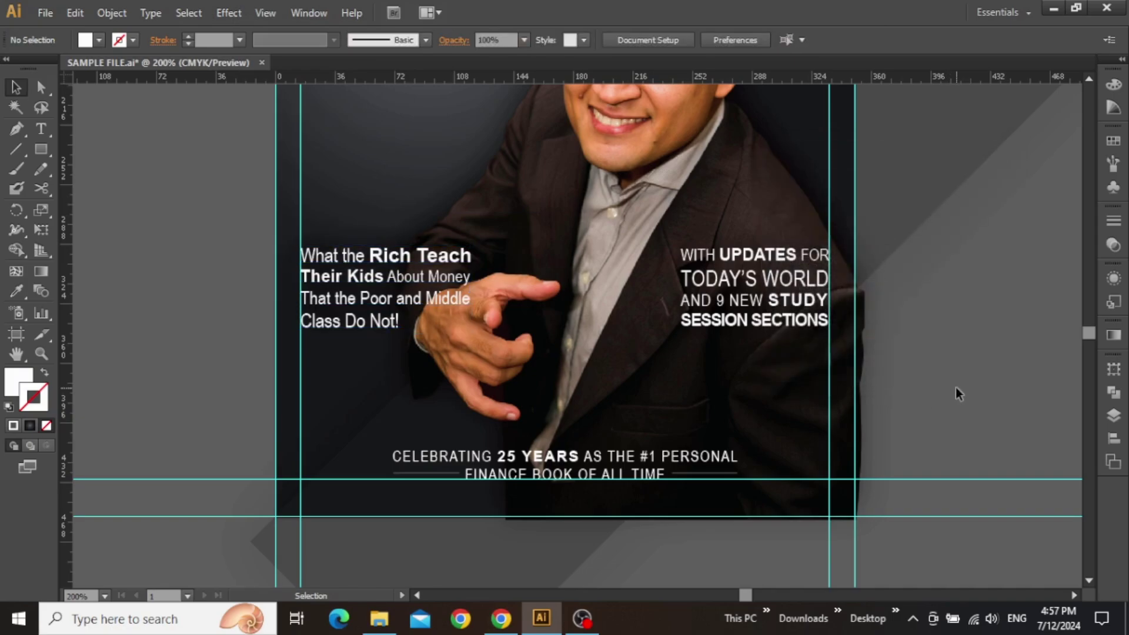
- Delete all the vertical and horizontal guides around the cover
scroll(502, 393, down, 2)
drag(759, 339, 760, 390)
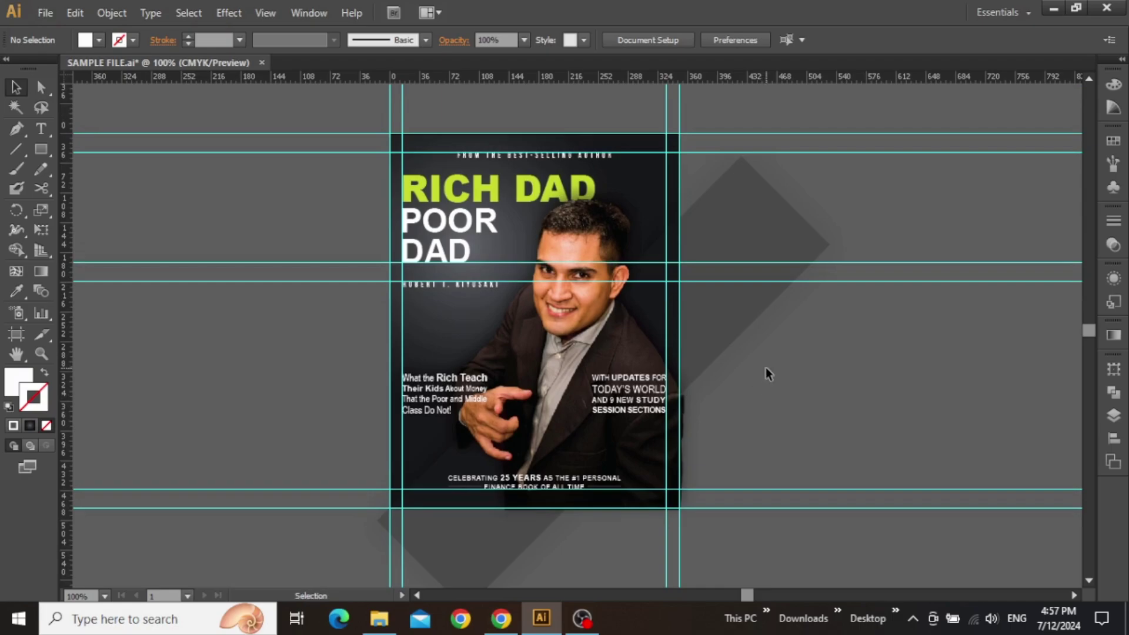
drag(776, 141, 788, 222)
drag(764, 144, 168, 219)
click(210, 189)
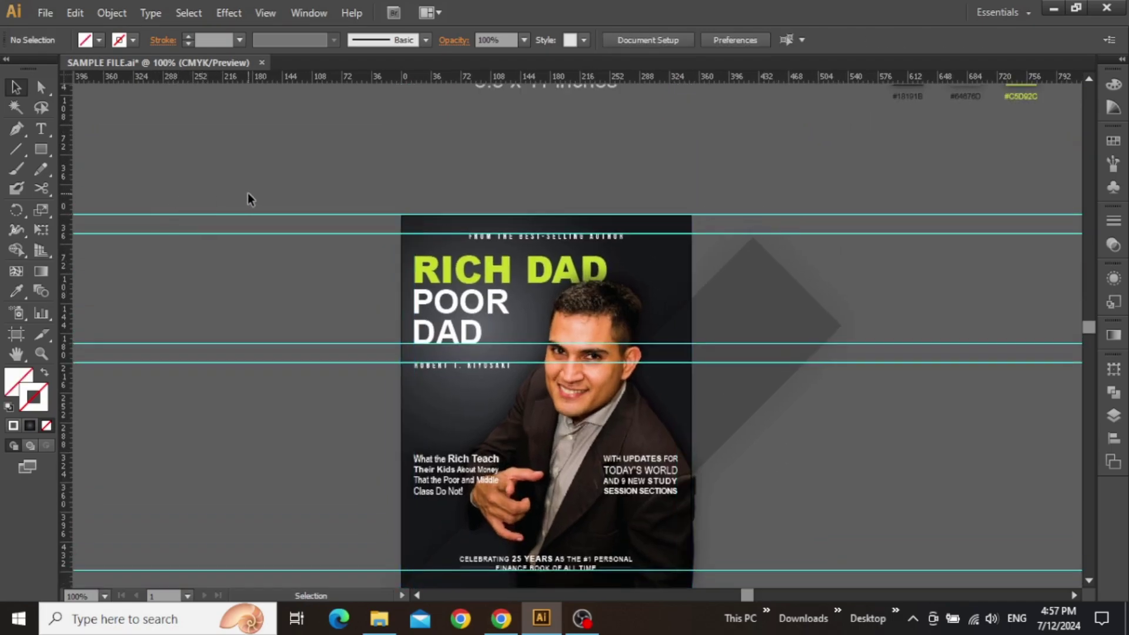
drag(253, 188, 253, 564)
scroll(238, 542, down, 1)
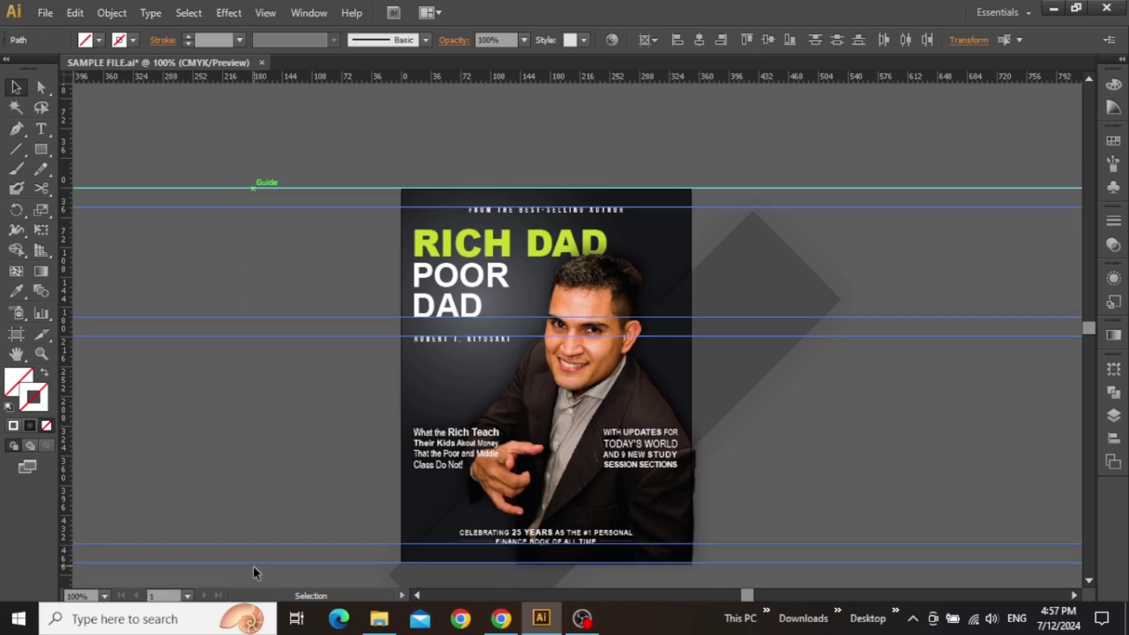
key(Delete)
key(space)
drag(840, 371, 887, 327)
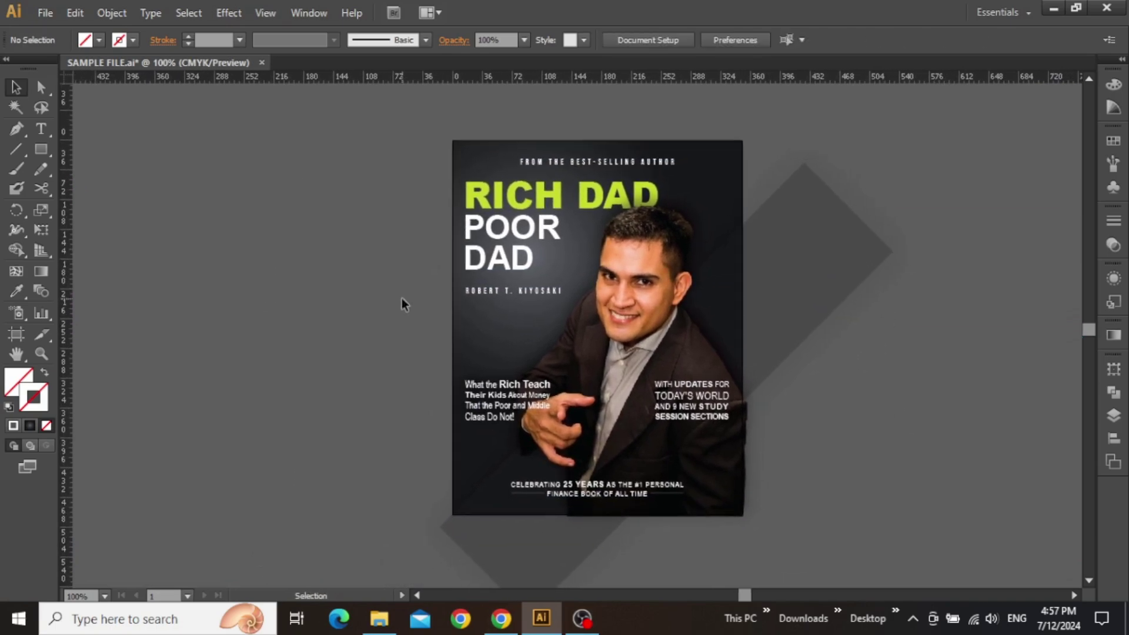
- Draw a rectangle without fill or stroke over the whole cover, fitting its corners to the page edges
click(41, 150)
drag(452, 140, 742, 513)
drag(671, 374, 612, 102)
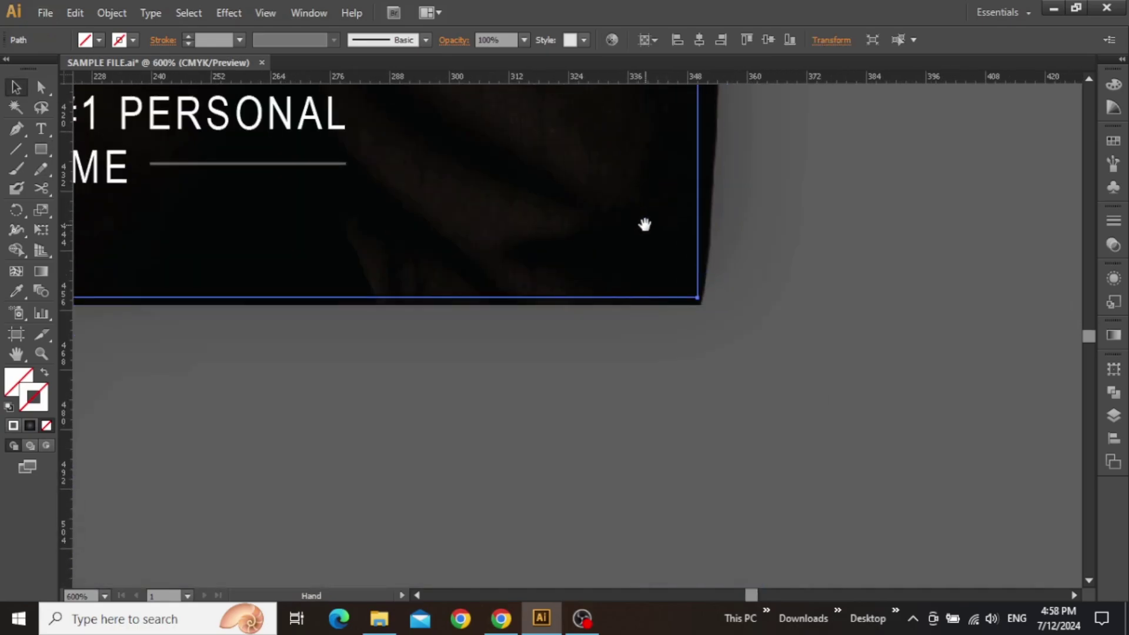
drag(687, 285, 700, 296)
key(ctrl+1)
drag(703, 133, 742, 144)
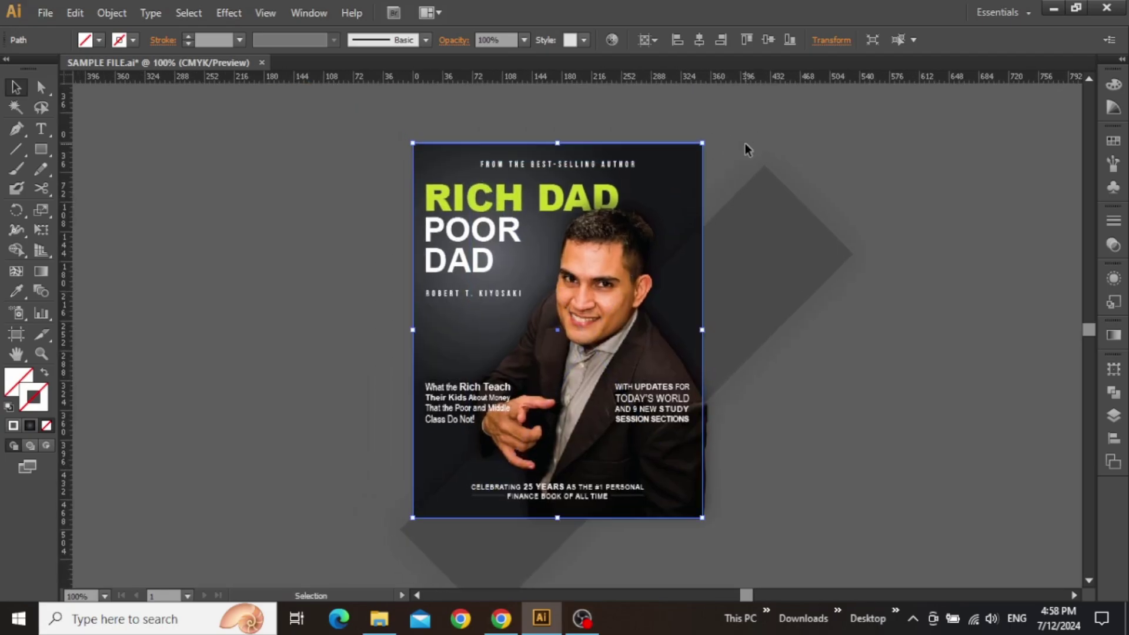
- Unlock all locked objects in the cover artwork and clear the selection
click(112, 13)
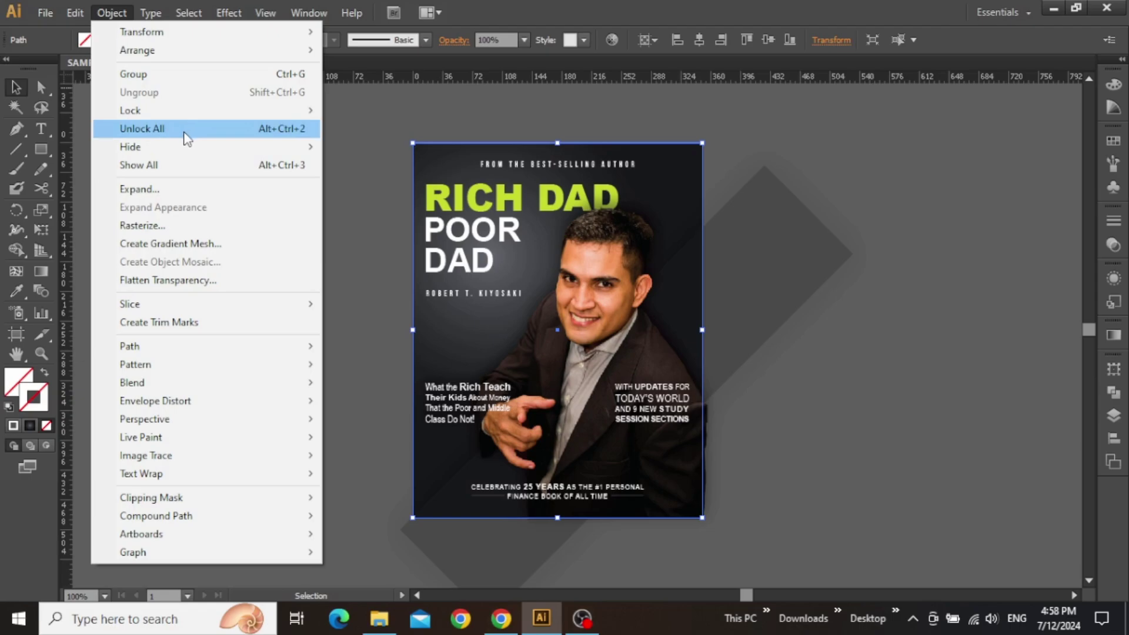
click(186, 135)
click(874, 222)
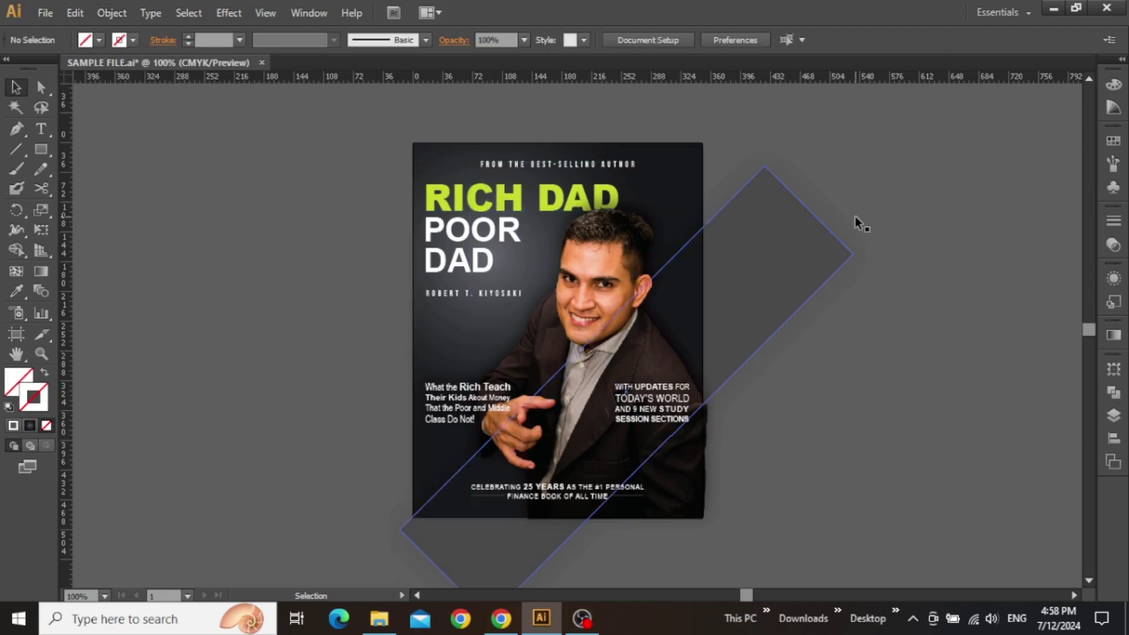
- Make a clipping mask from all the cover artwork, using the page-size rectangle to trim everything outside the page edges
drag(816, 120, 353, 517)
click(112, 13)
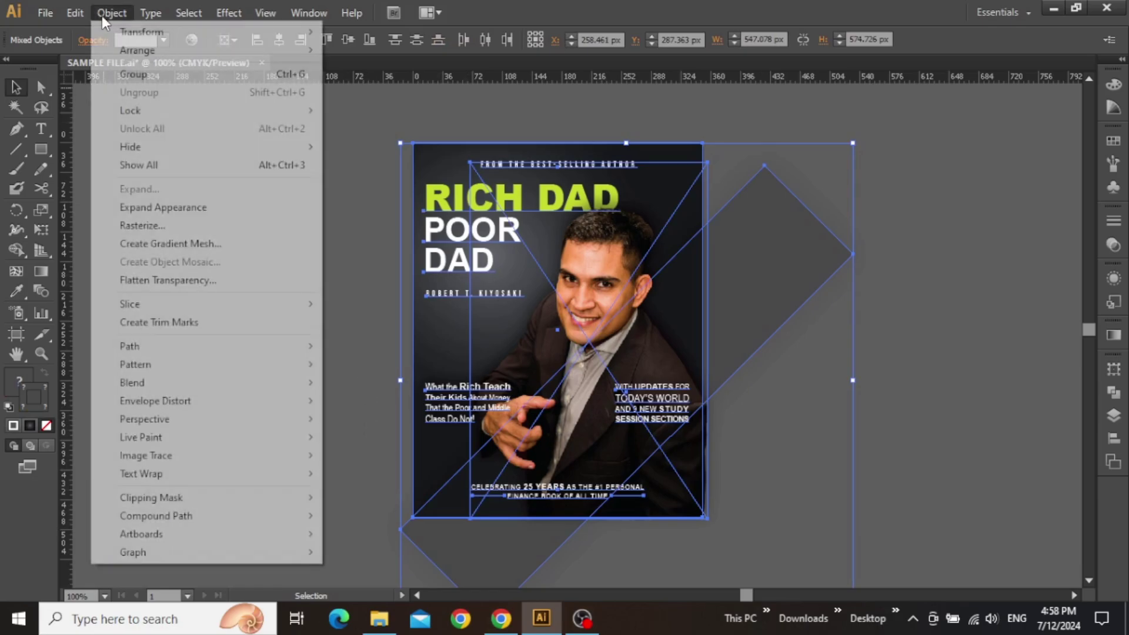
mouse_move(315, 505)
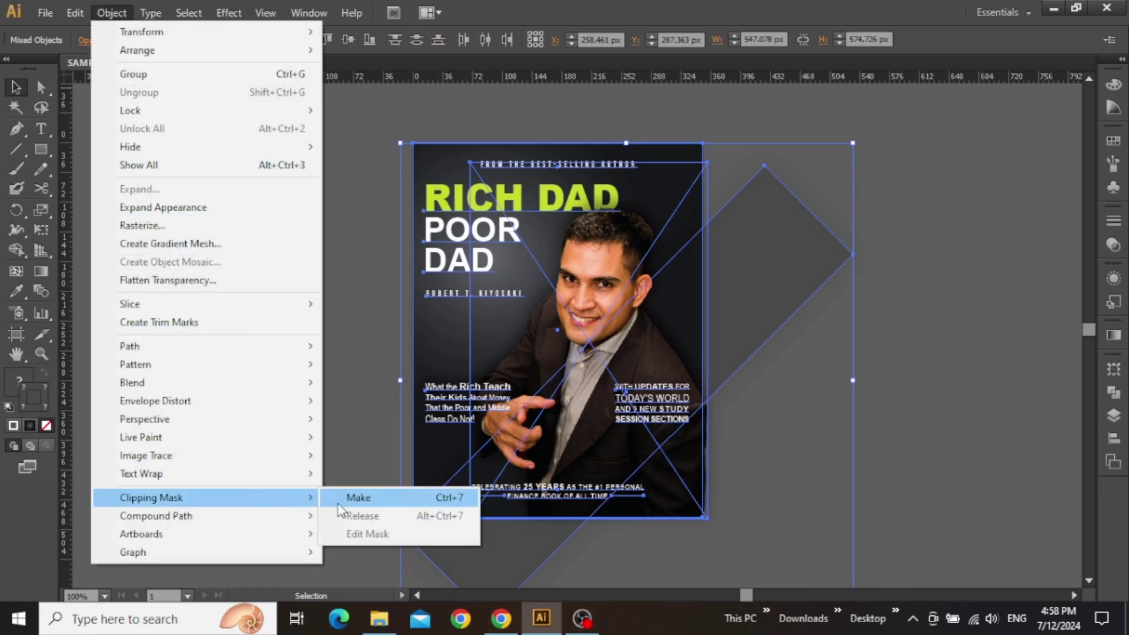
click(356, 498)
scroll(350, 337, left, 1)
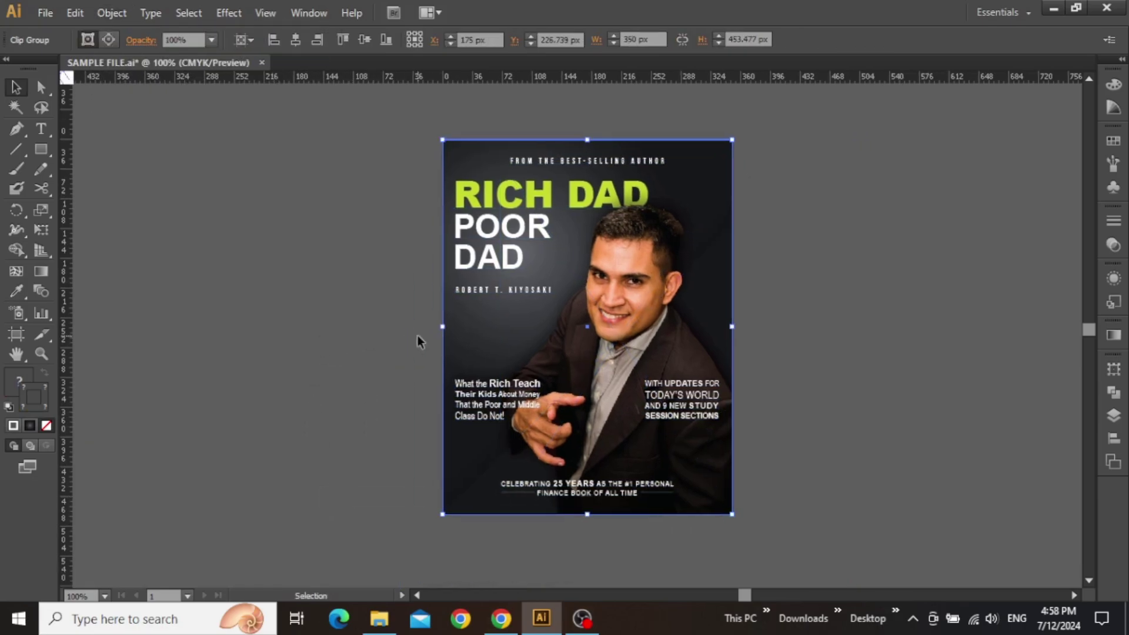
key(ctrl+0)
click(876, 297)
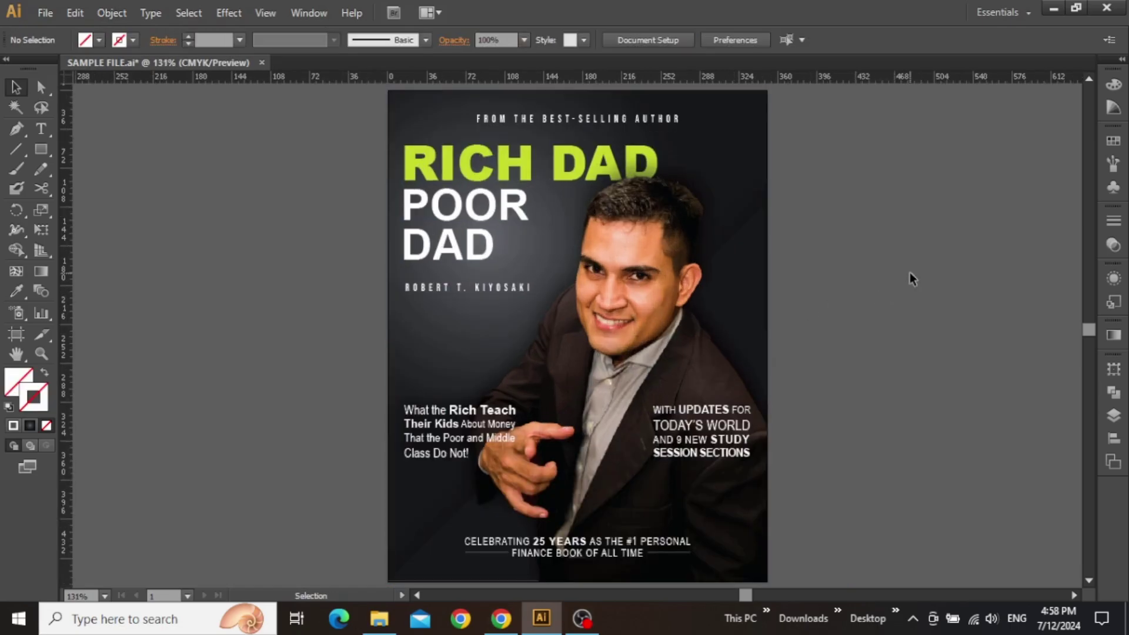